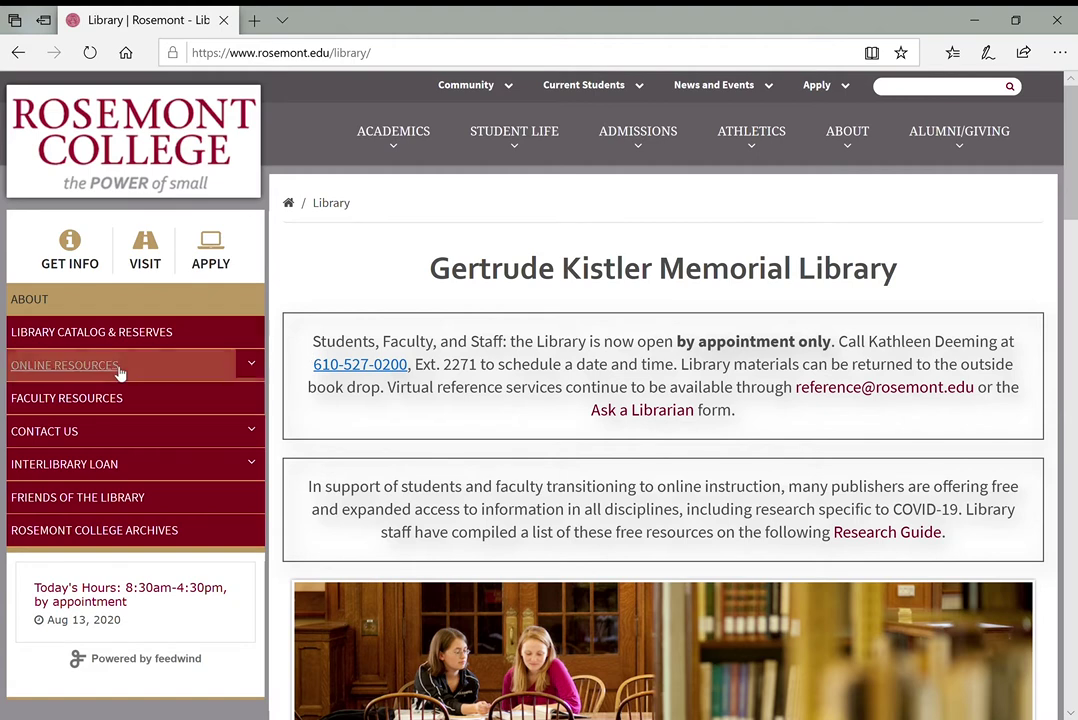
Step: Open Electronic Databases under Online Resources and jump to its Education section
click(254, 367)
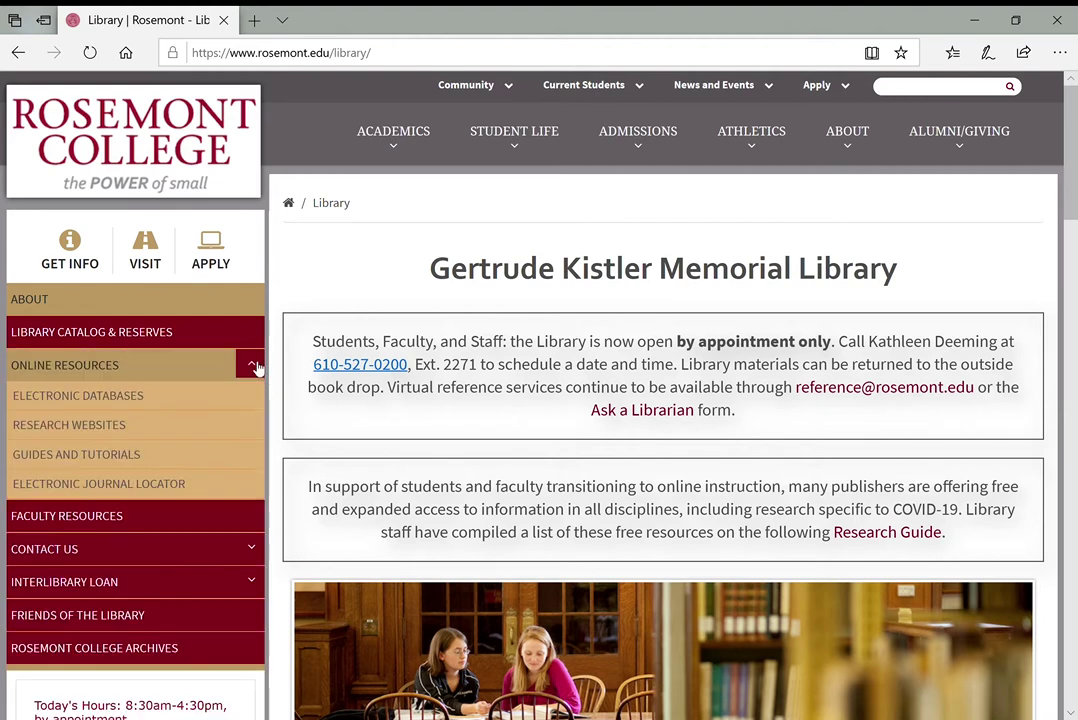
click(122, 394)
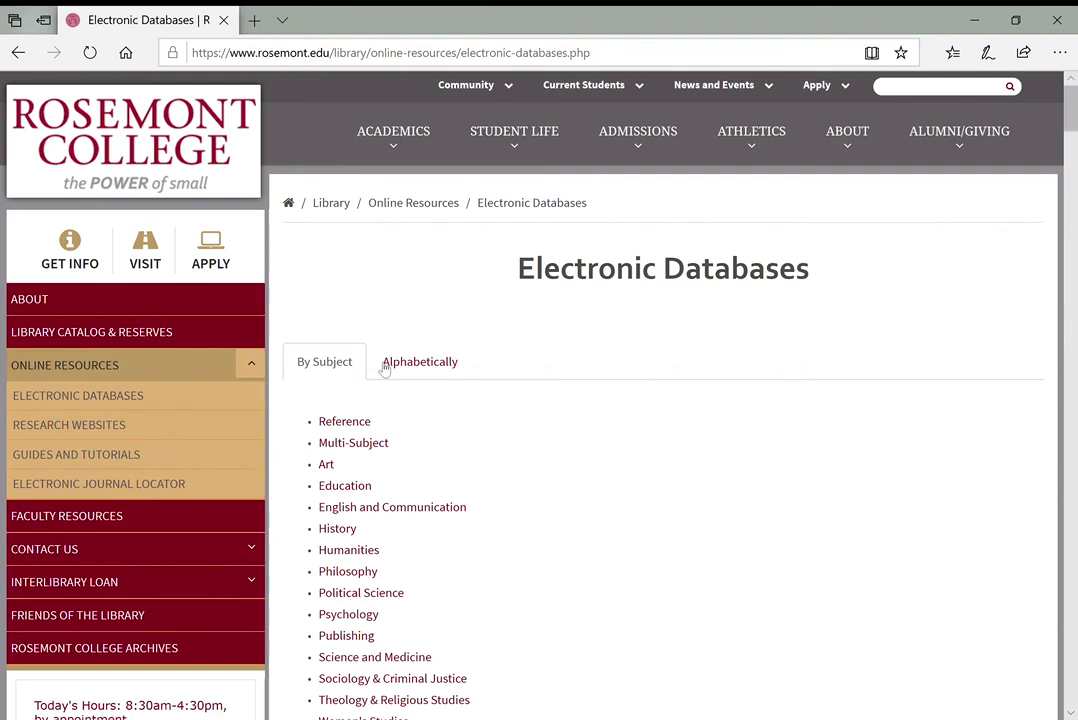
scroll(370, 370, down, 2)
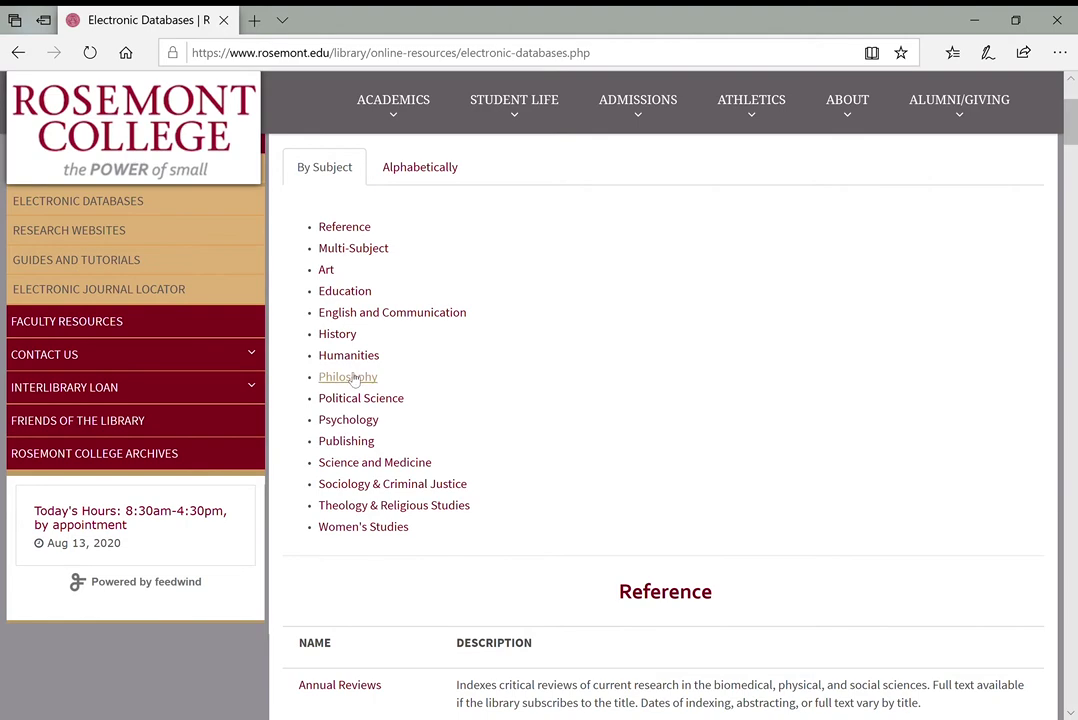
click(356, 296)
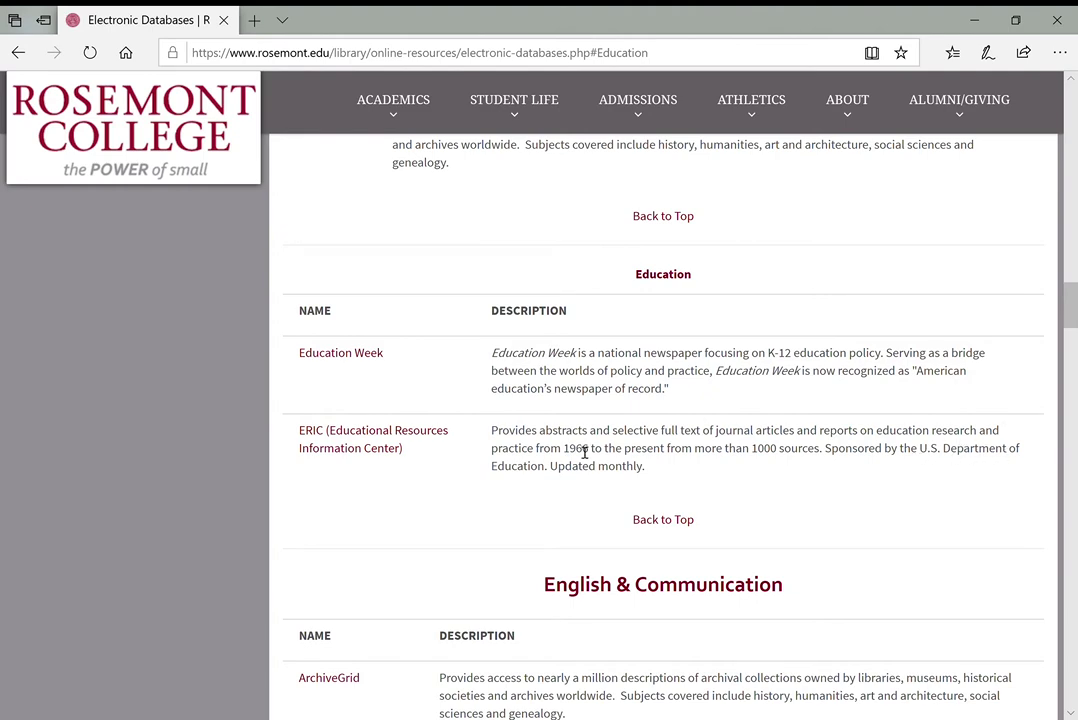
Step: Scroll to the Multi-Subject table and highlight Project Muse's description
scroll(577, 450, up, 4)
scroll(512, 404, up, 3)
scroll(517, 405, up, 20)
scroll(517, 408, down, 9)
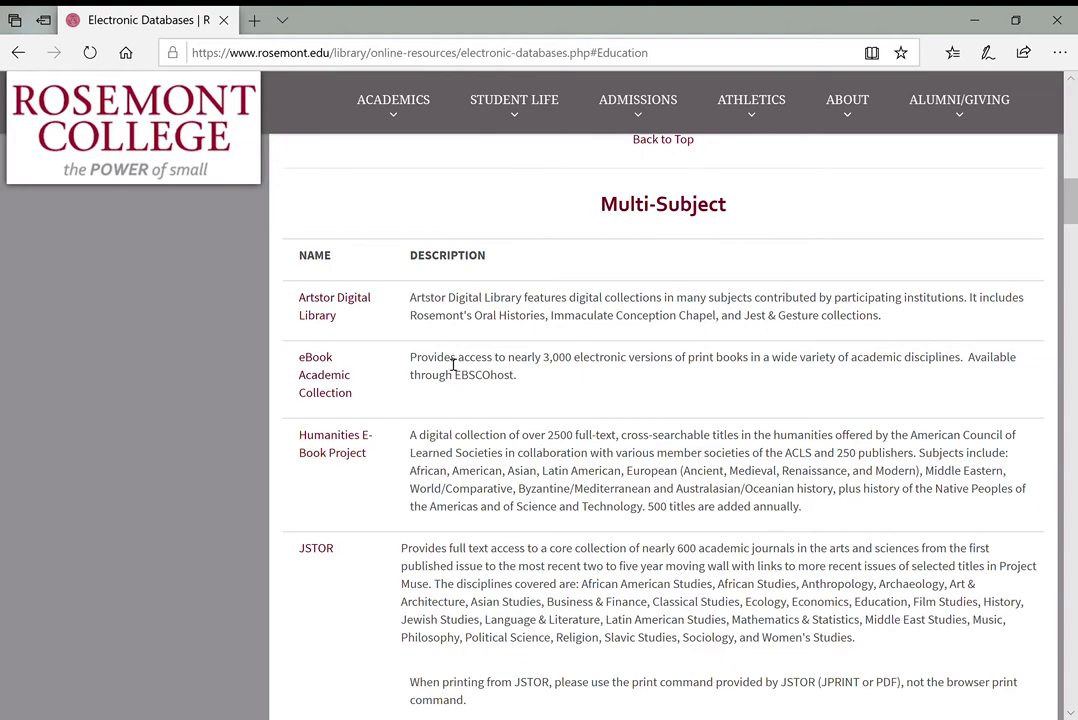
scroll(448, 362, down, 2)
scroll(445, 352, up, 2)
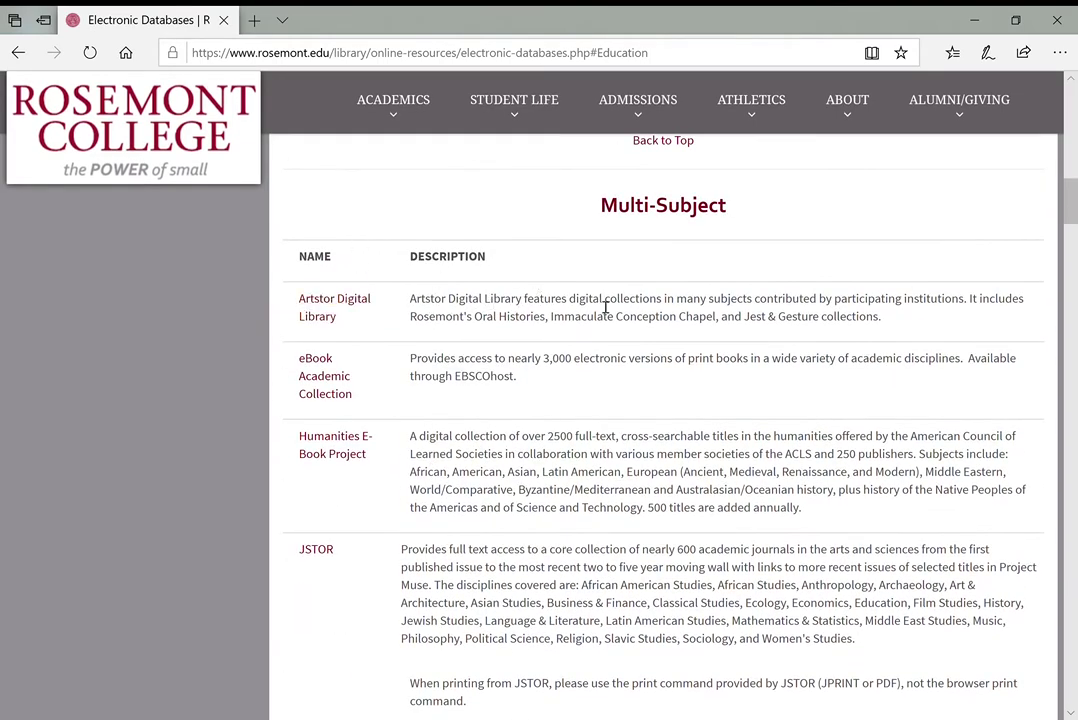
scroll(576, 294, down, 2)
scroll(576, 294, down, 2)
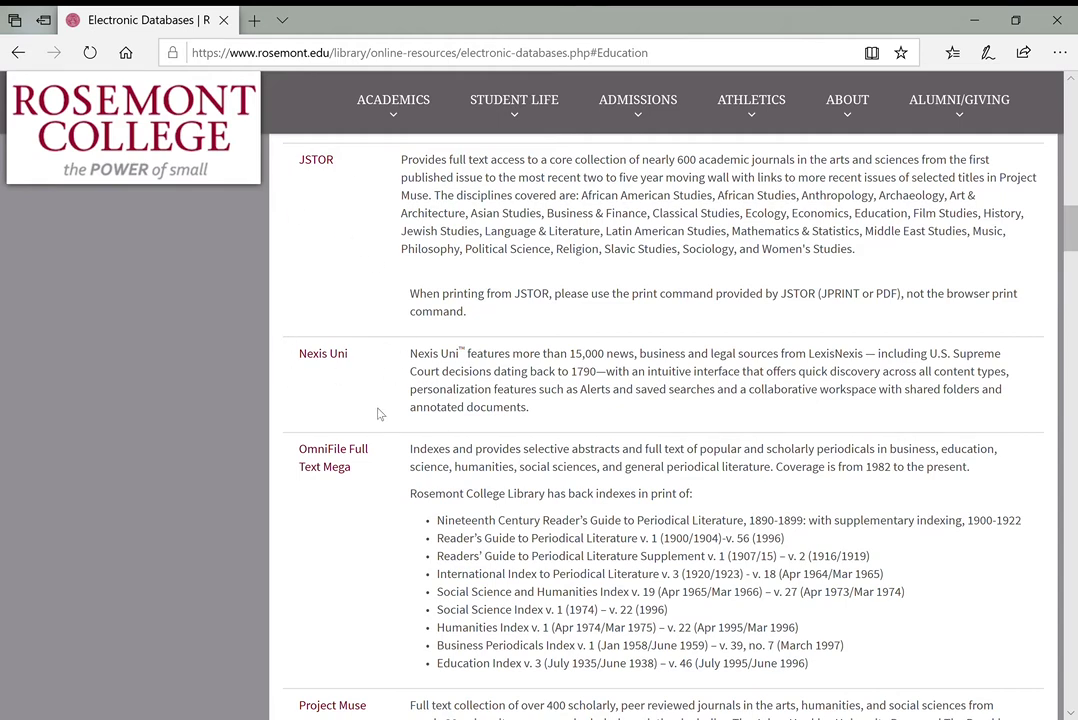
scroll(373, 409, down, 1)
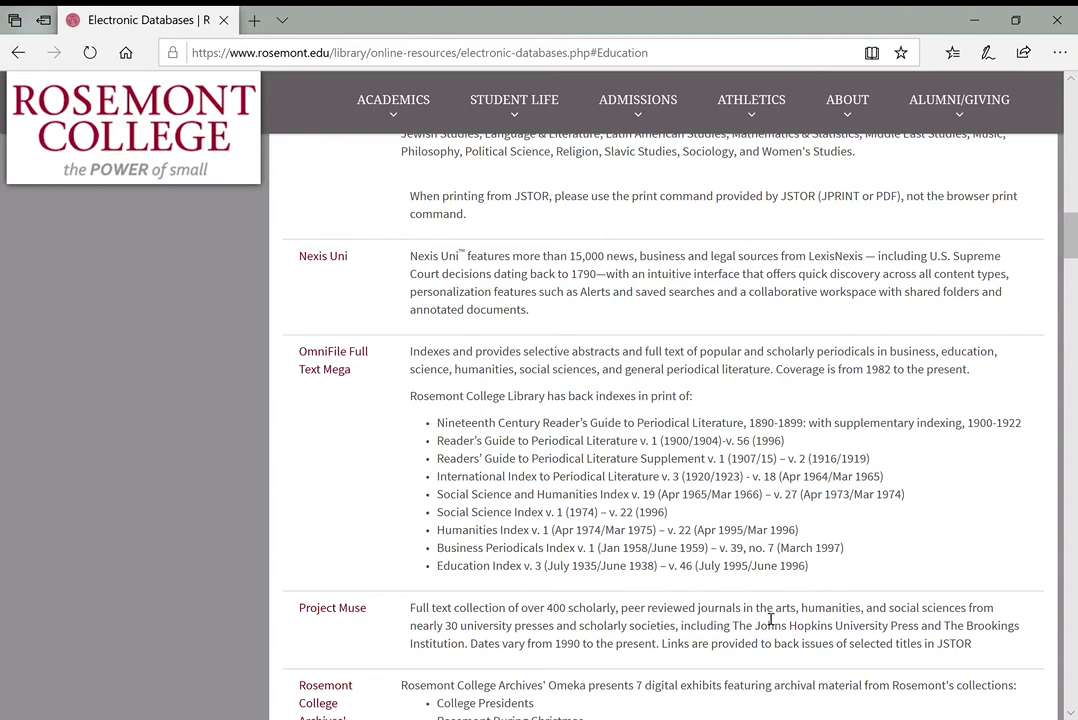
double_click(452, 626)
drag(474, 634, 700, 645)
click(636, 494)
Step: Review JSTOR's disciplines list, then open OmniFile Full Text Mega in a new tab
scroll(636, 494, up, 2)
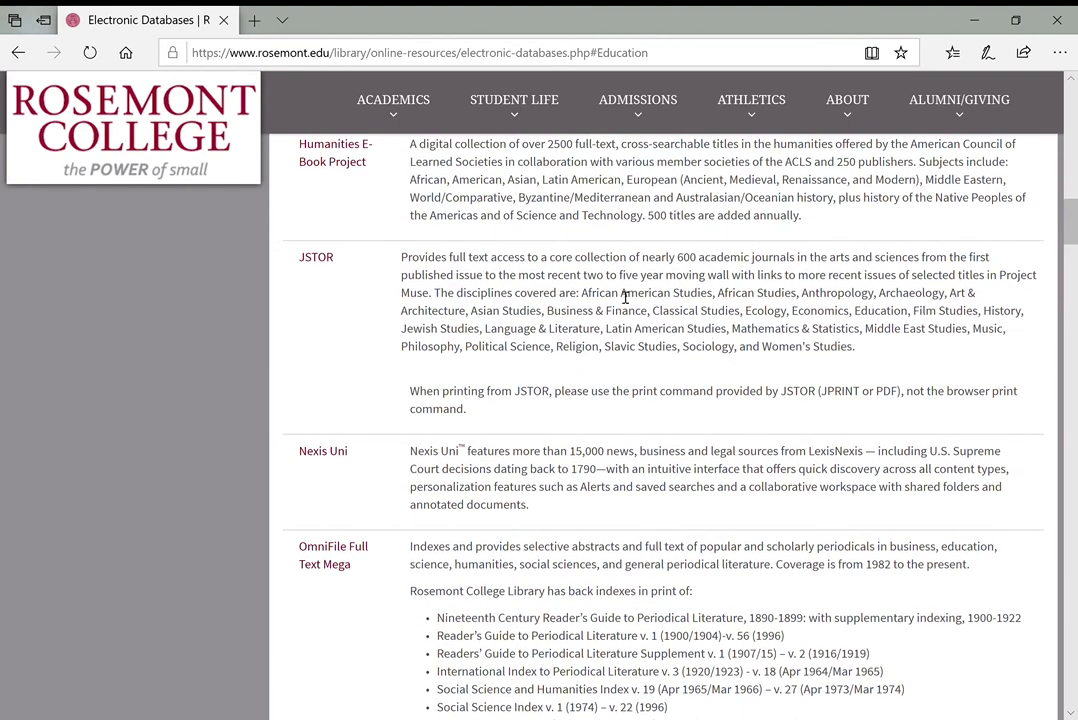
drag(588, 294, 851, 350)
click(815, 344)
drag(582, 293, 775, 293)
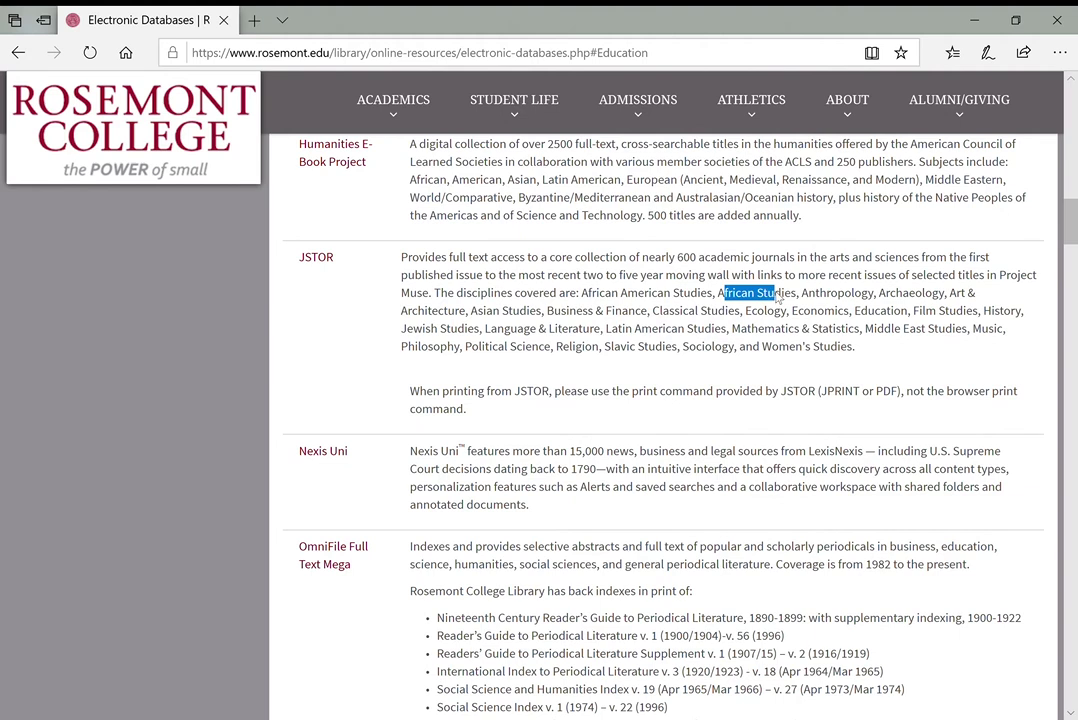
click(725, 348)
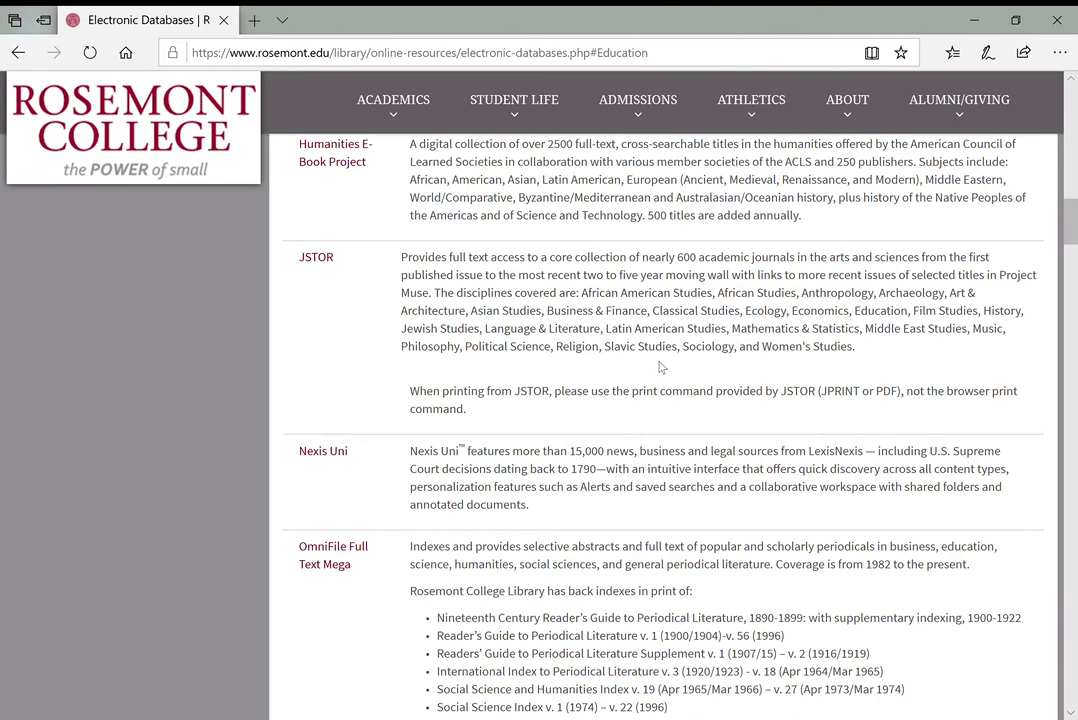
scroll(660, 360, down, 3)
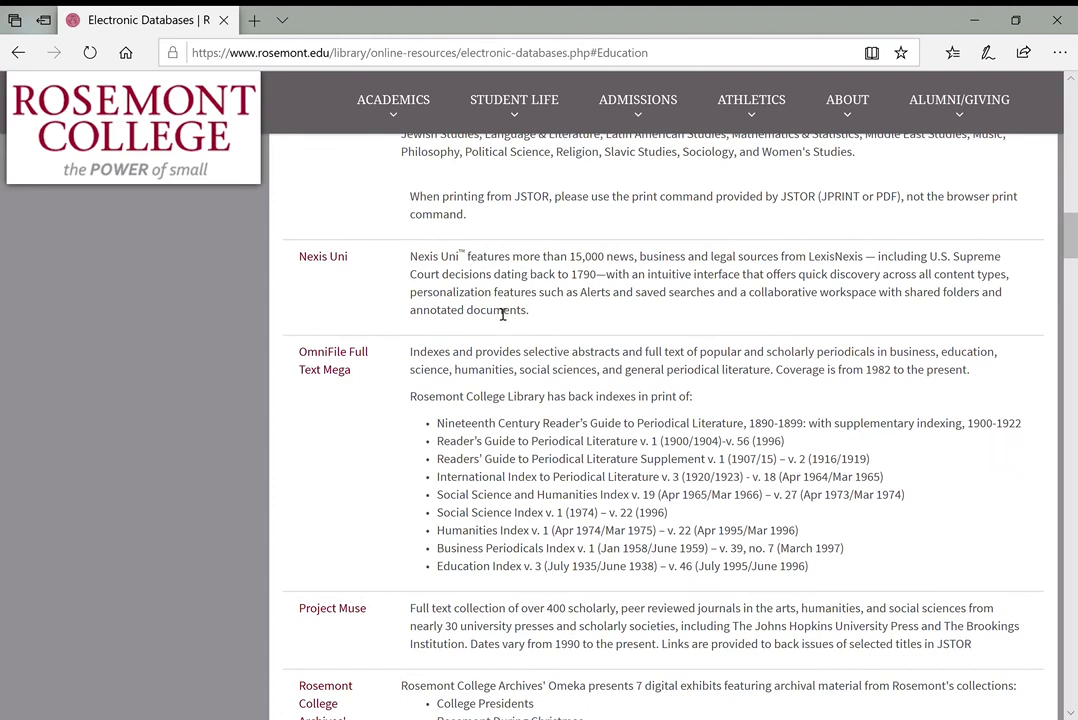
ctrl+click(358, 354)
Step: Switch to the new EBSCOhost tab showing OmniFile Full Text Mega's Advanced Search
click(405, 24)
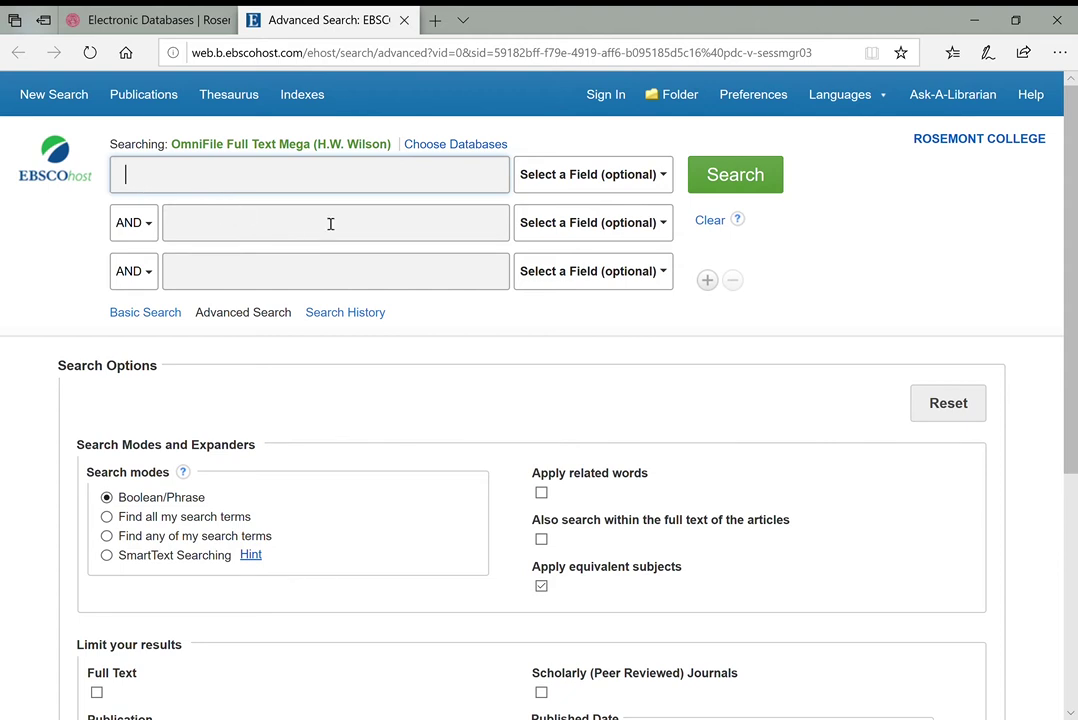
Step: Turn on 'Also search within the full text of the articles'
click(582, 174)
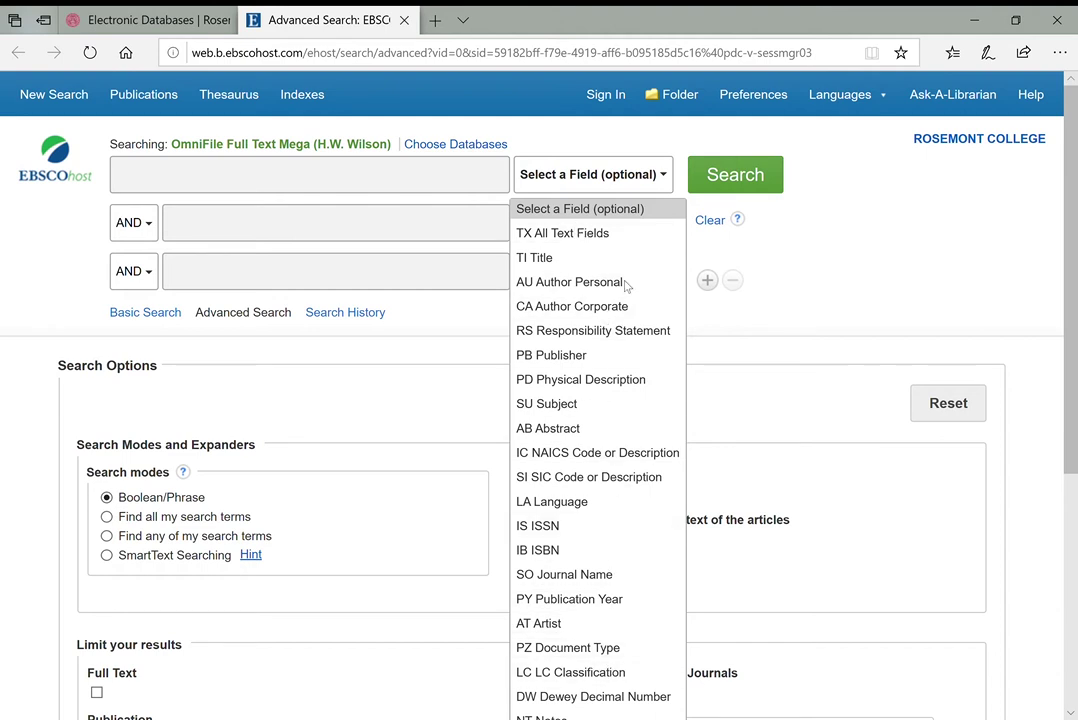
click(586, 190)
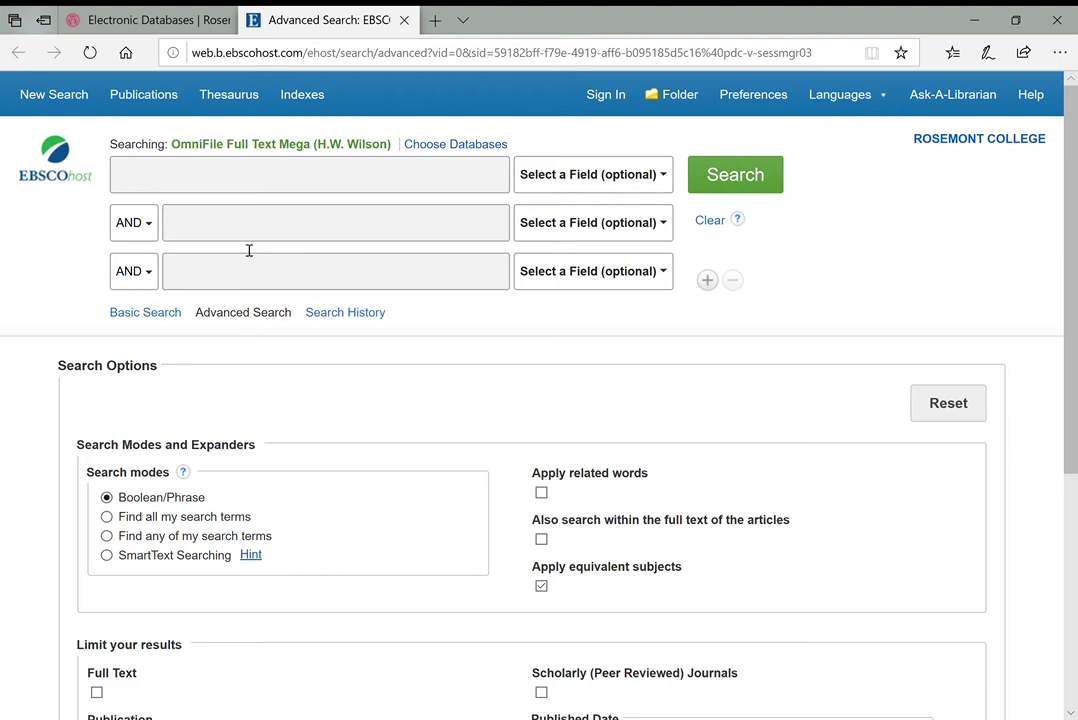
scroll(404, 361, down, 3)
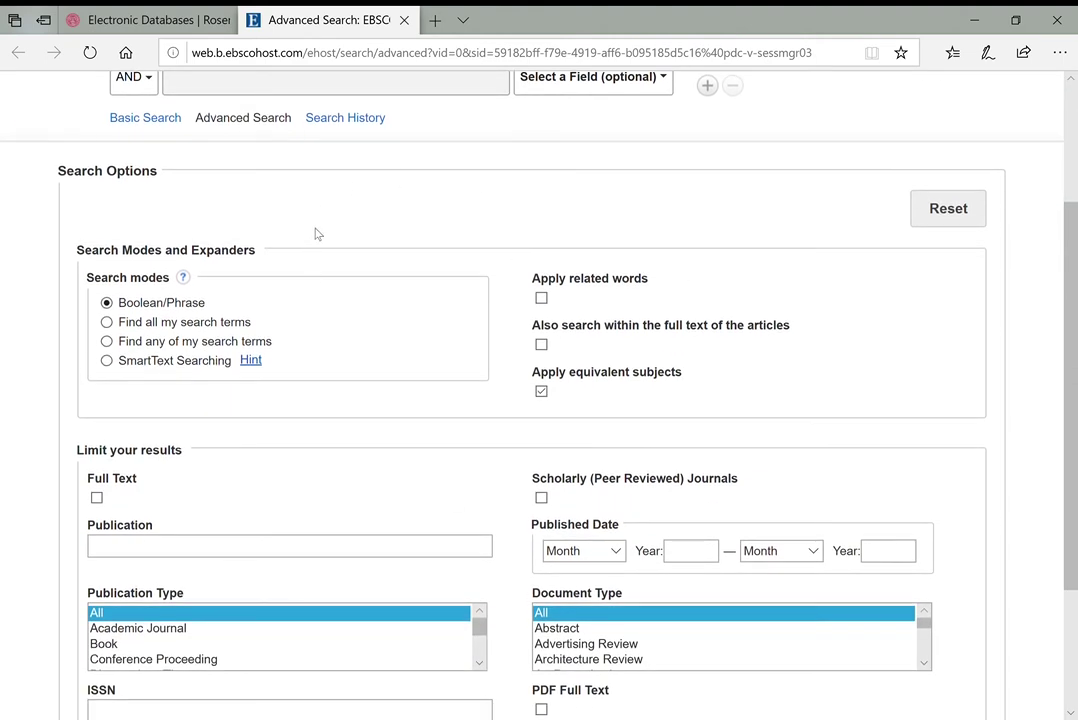
scroll(481, 265, up, 3)
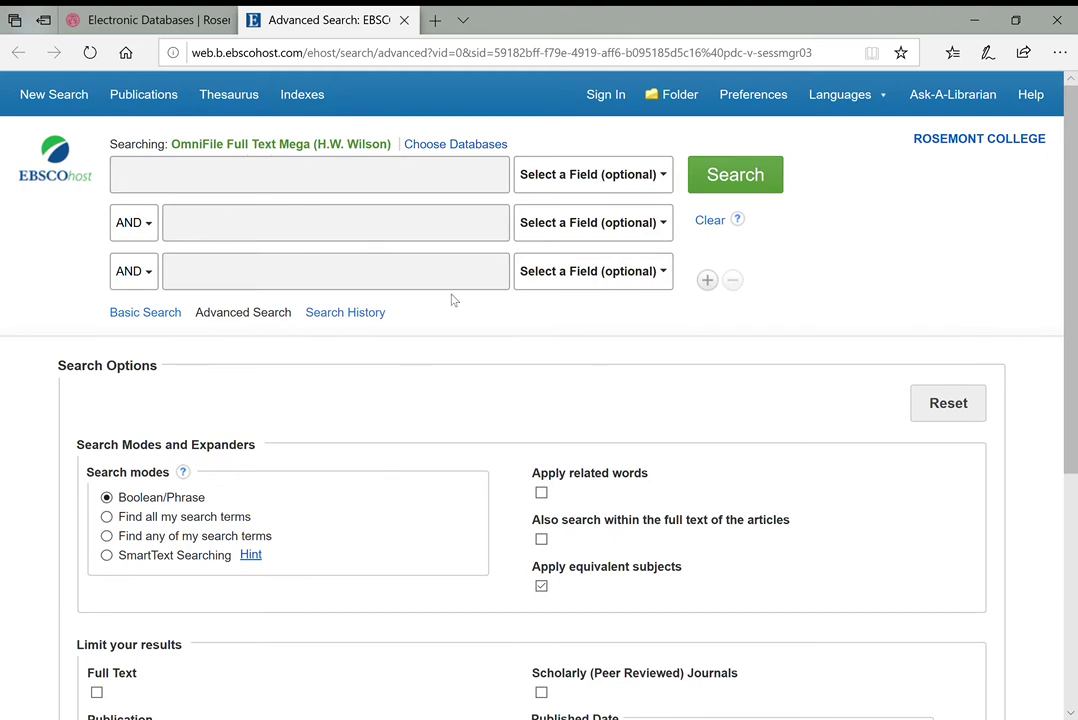
scroll(451, 300, down, 2)
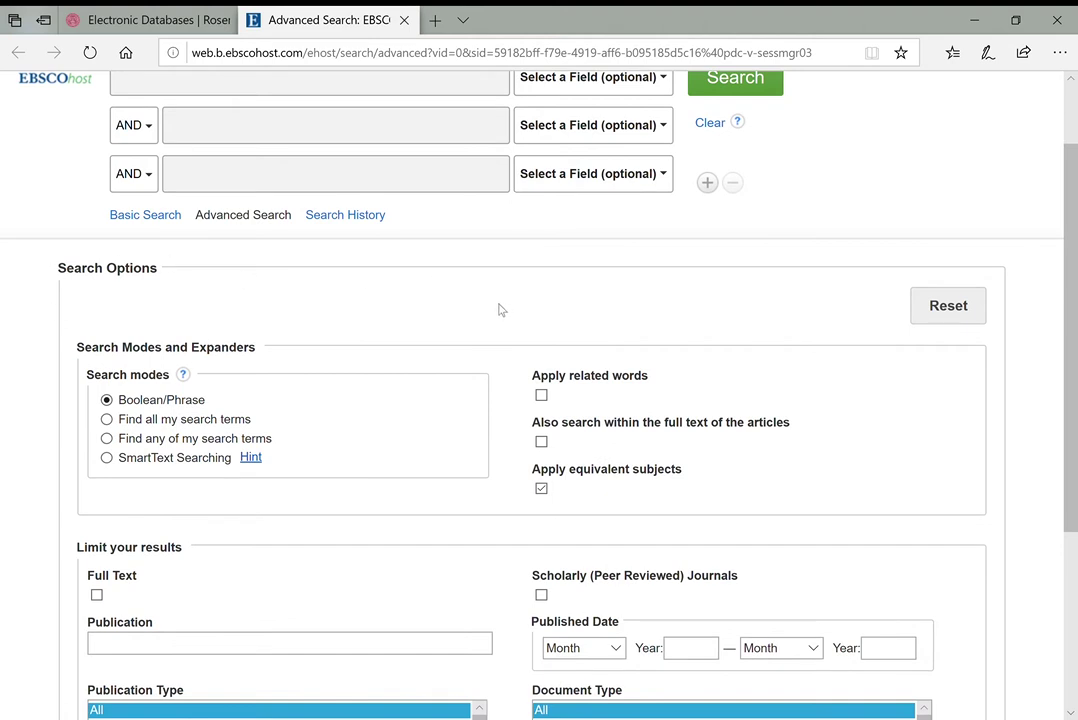
scroll(500, 310, down, 2)
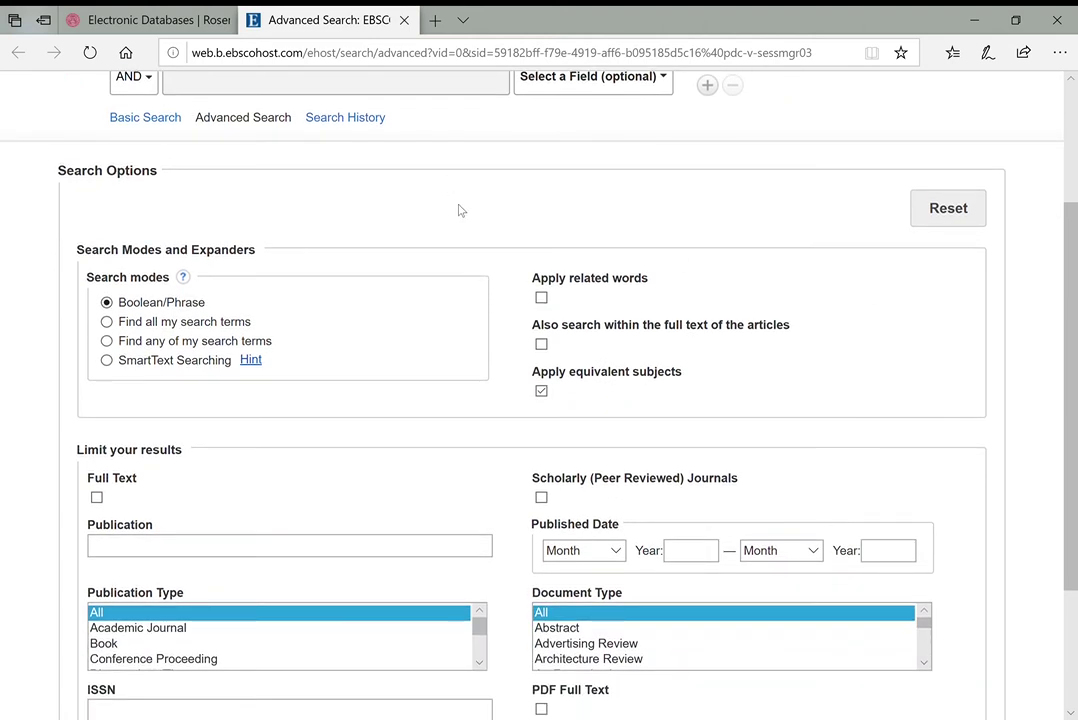
click(541, 343)
drag(533, 325, 781, 327)
click(541, 343)
click(541, 343)
Step: Limit results to Full Text and Scholarly (Peer Reviewed) Journals
click(96, 498)
click(541, 497)
scroll(522, 481, up, 3)
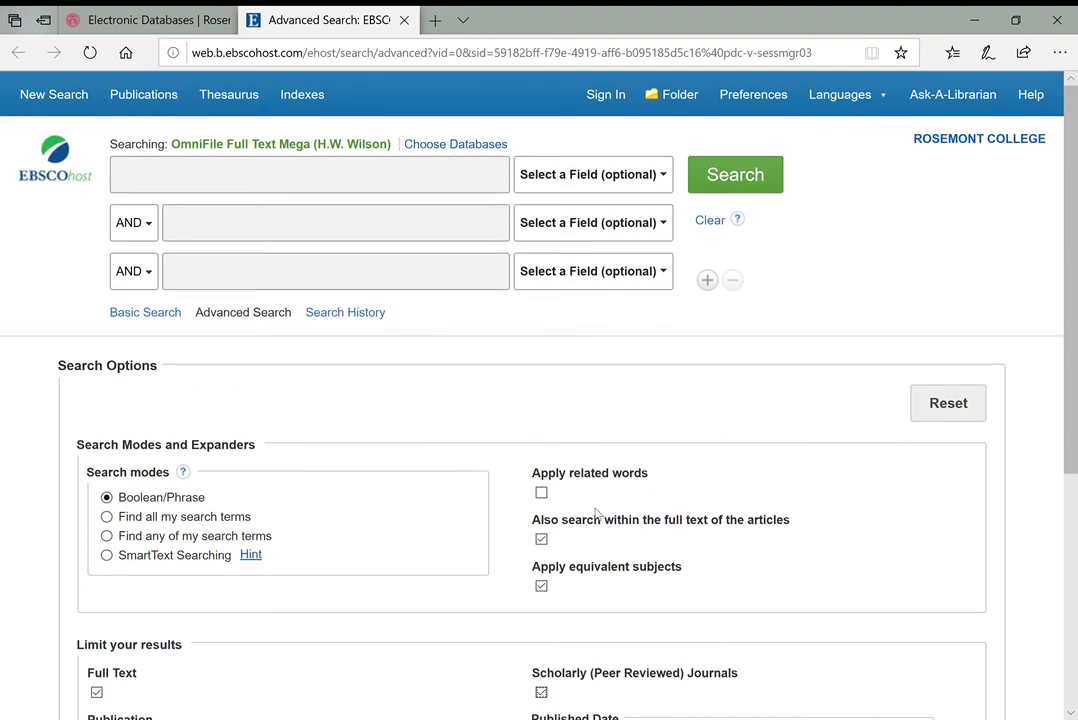
Step: Search for 'deforestation' as the first term using the default search field
click(199, 179)
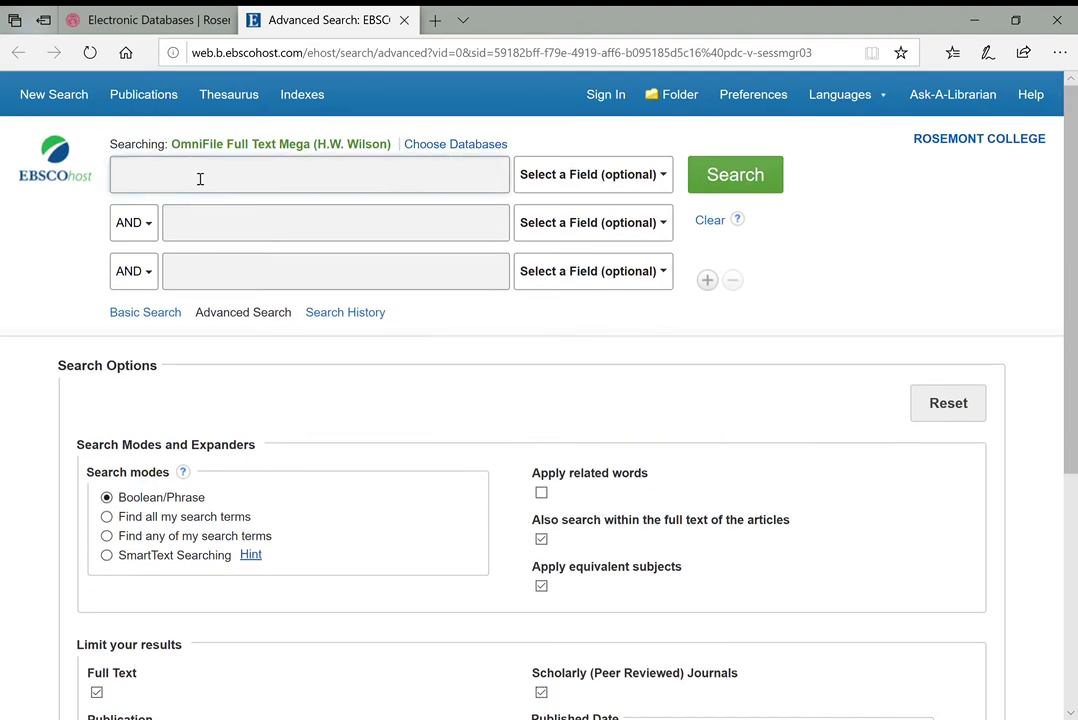
text(defore)
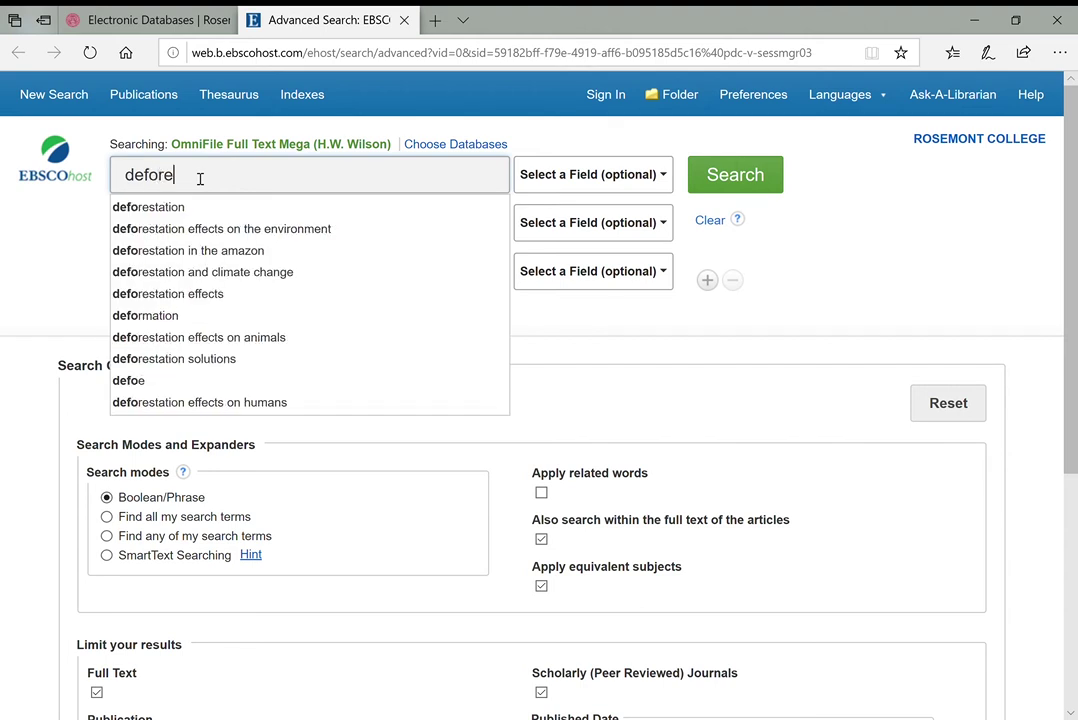
text(station)
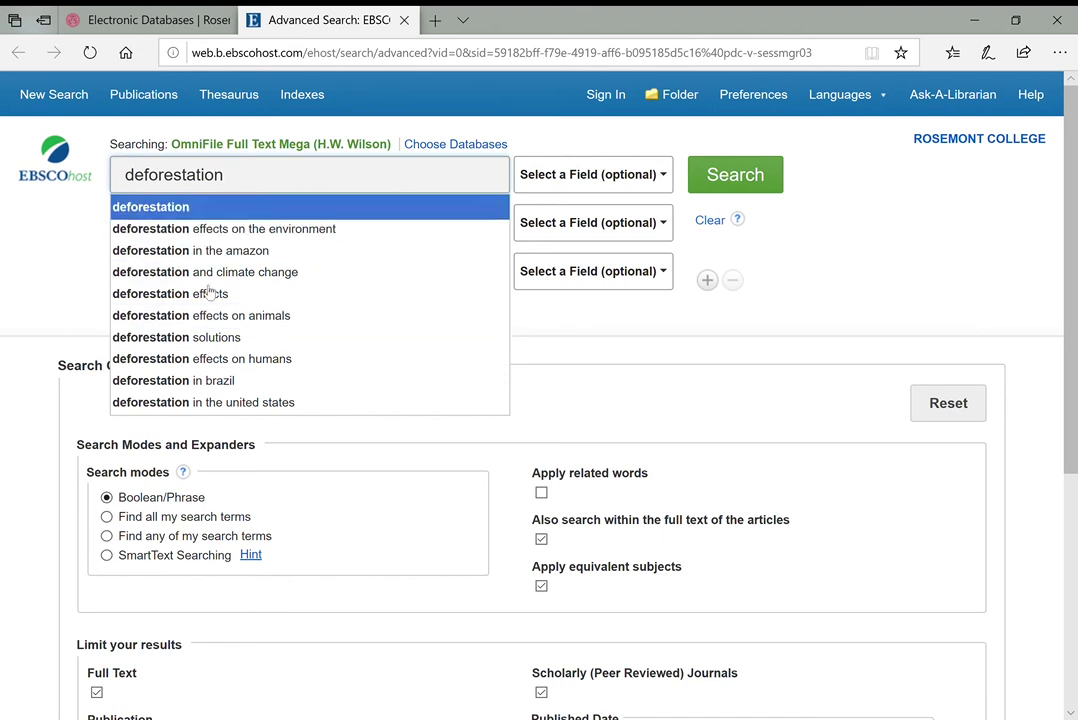
click(735, 178)
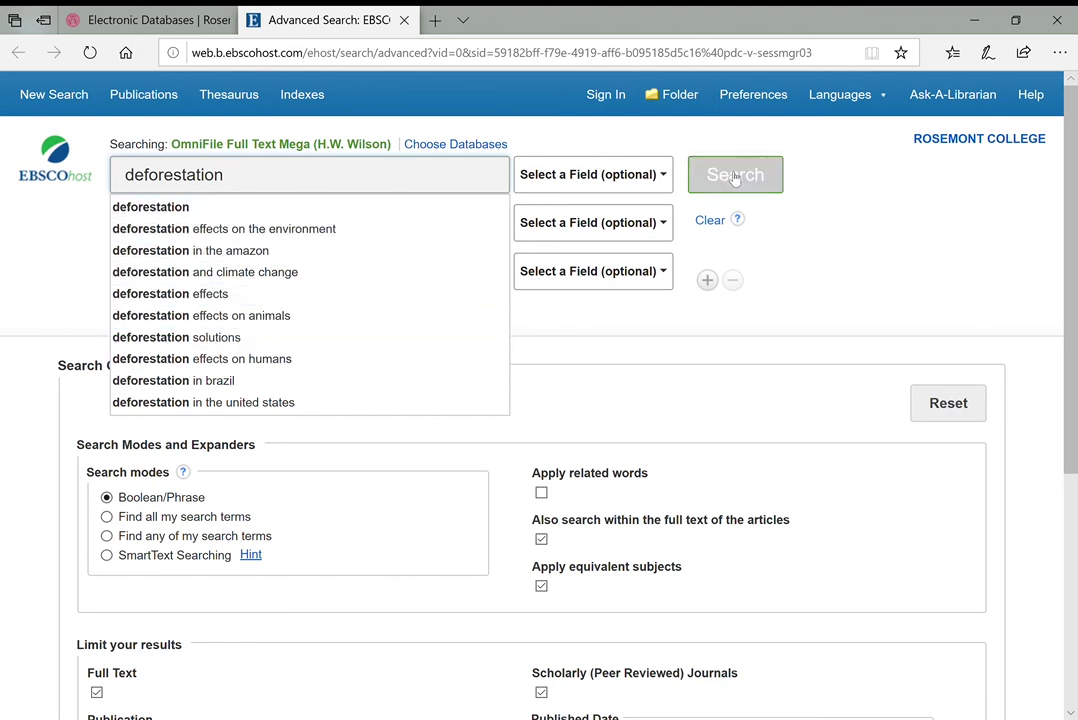
click(652, 176)
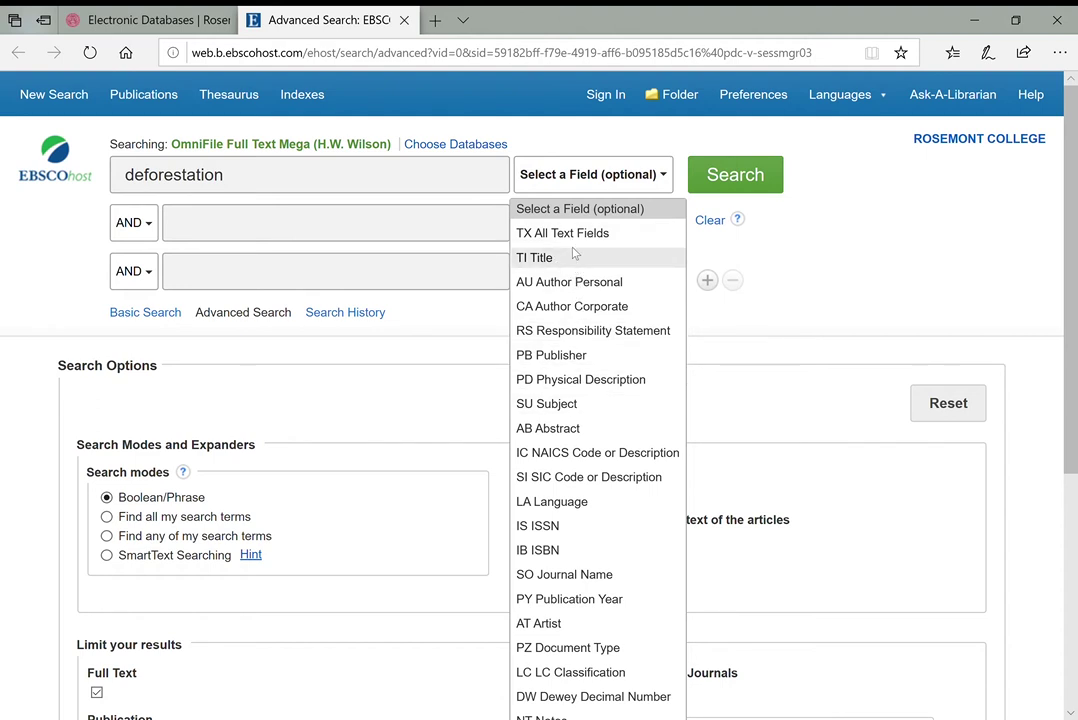
click(565, 188)
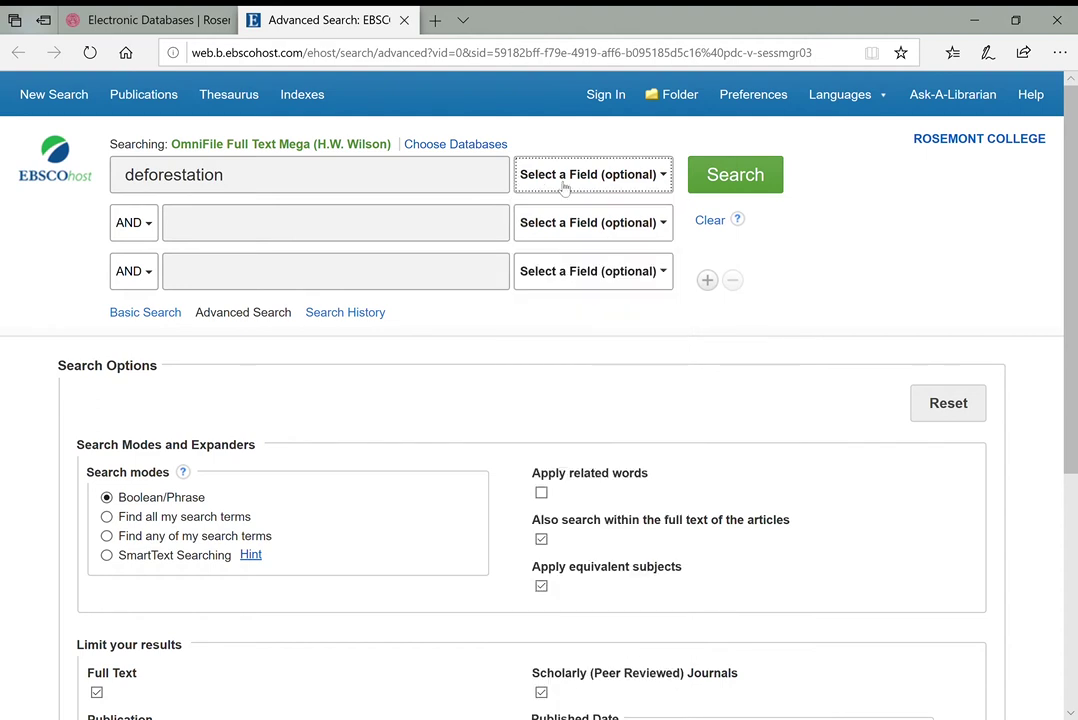
click(752, 184)
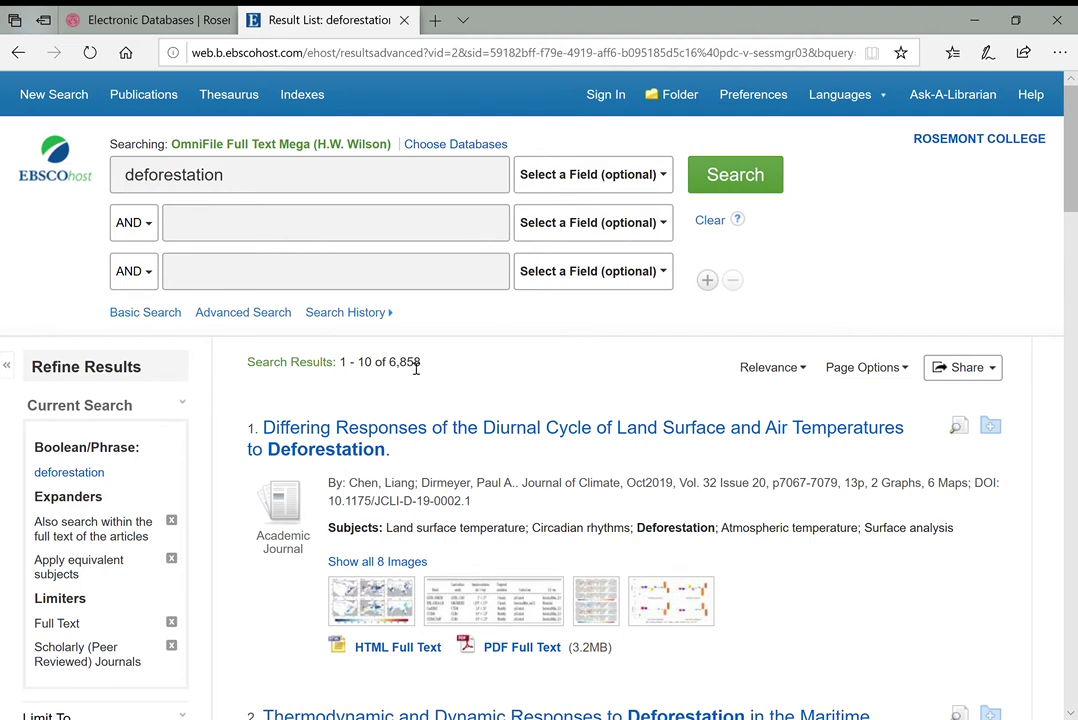
scroll(469, 366, down, 2)
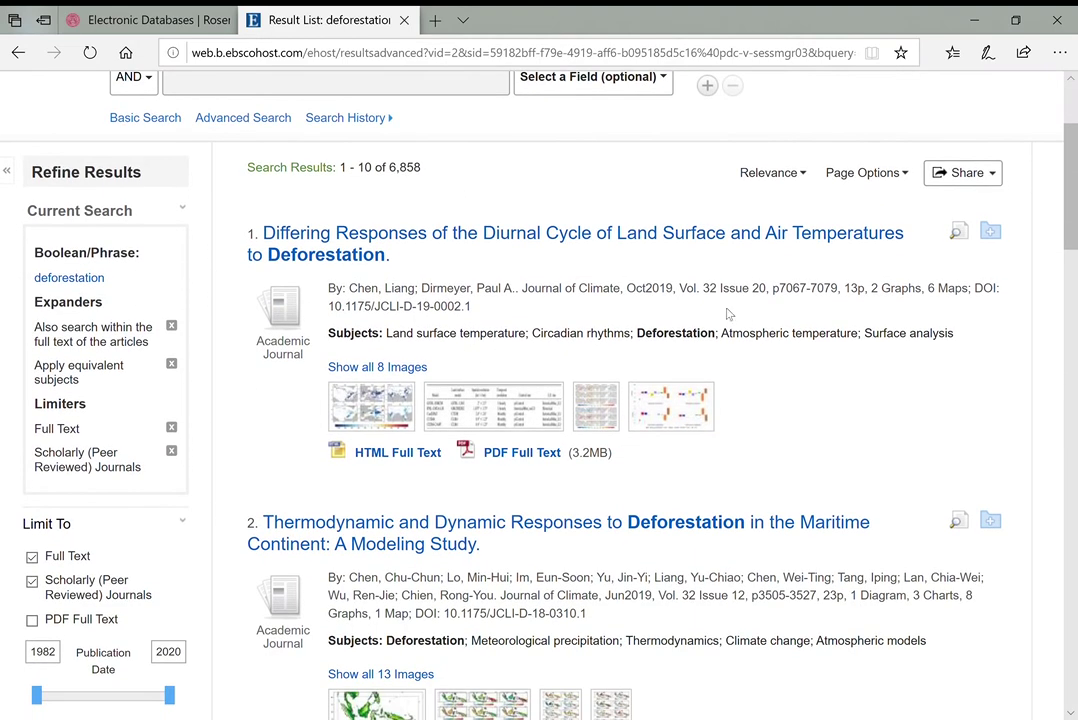
scroll(667, 217, up, 1)
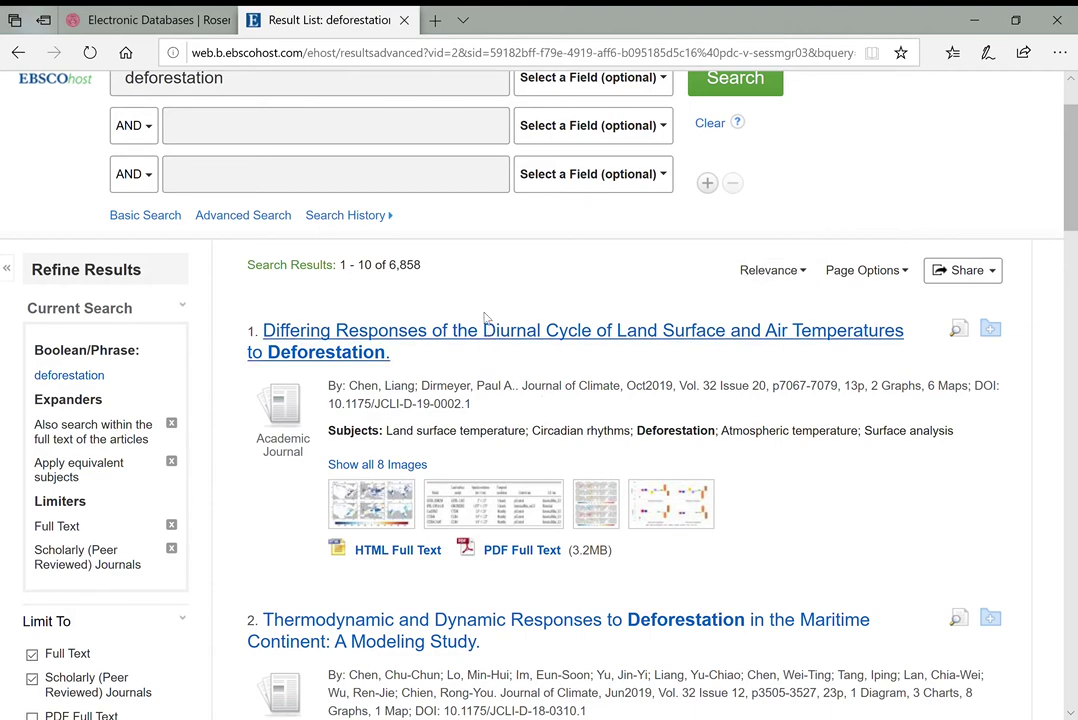
scroll(470, 300, down, 2)
scroll(600, 436, up, 1)
scroll(600, 436, up, 3)
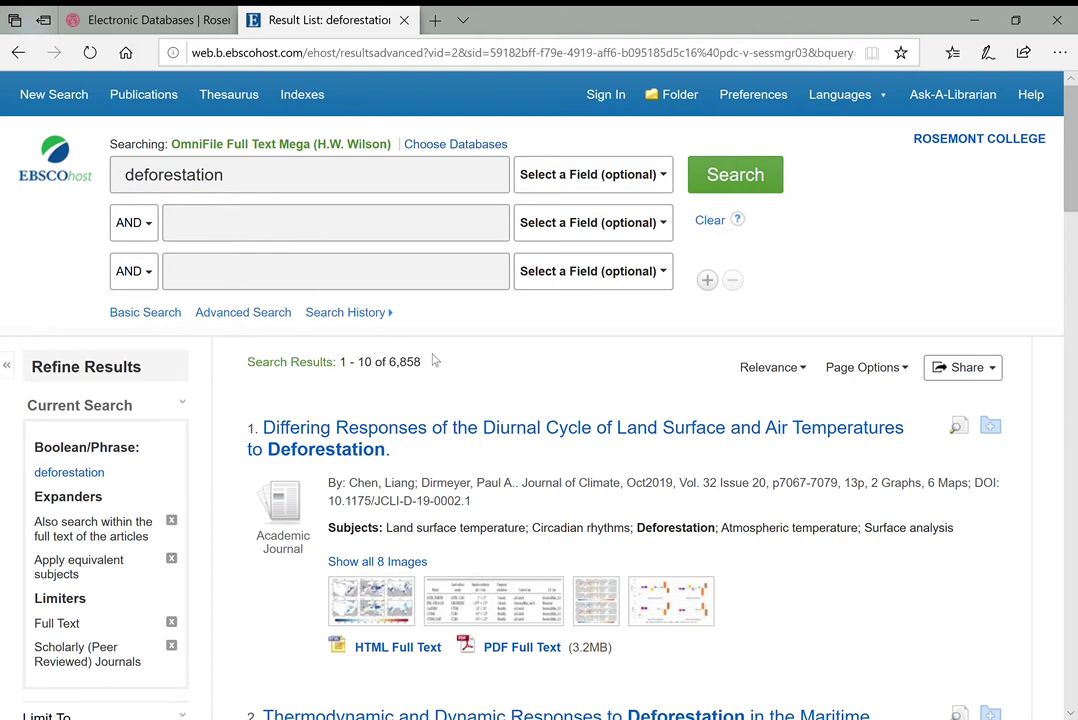
scroll(220, 420, down, 2)
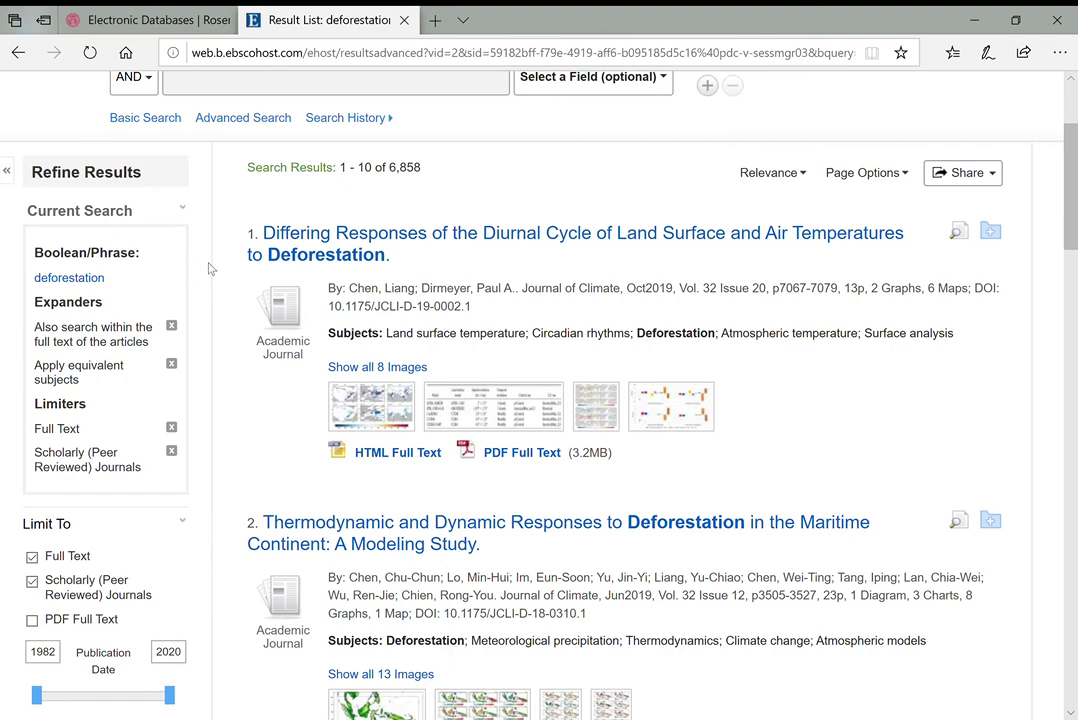
scroll(207, 272, down, 3)
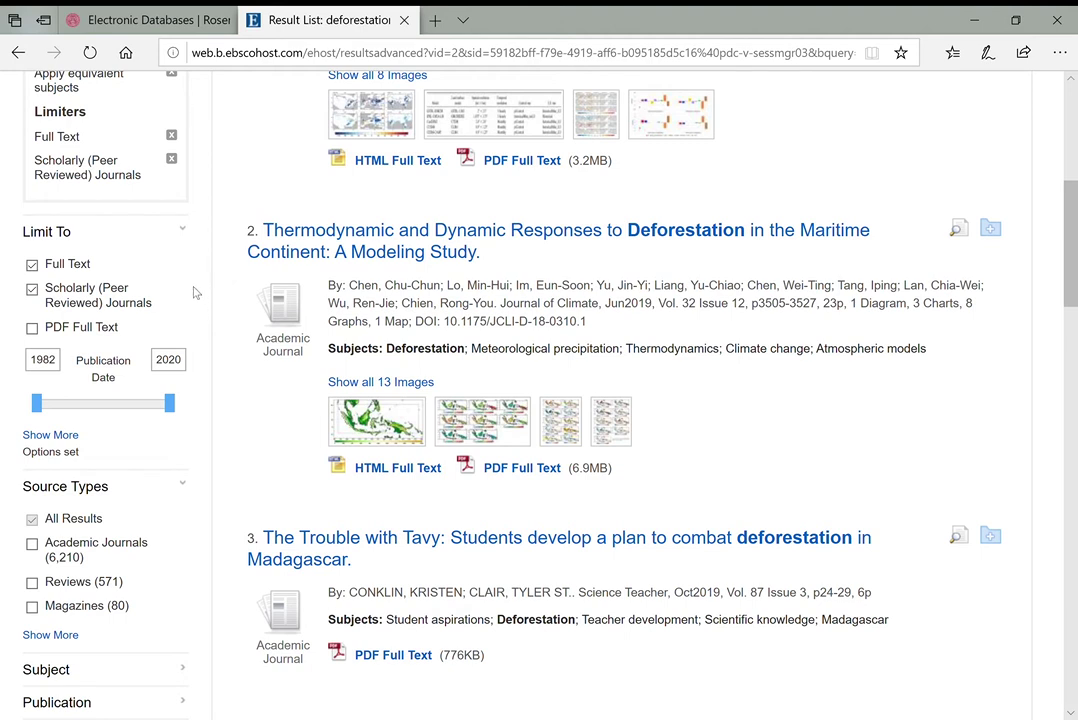
Step: Set the Publication Date range to 2000–2020, leaving 6,172 results
drag(37, 403, 104, 420)
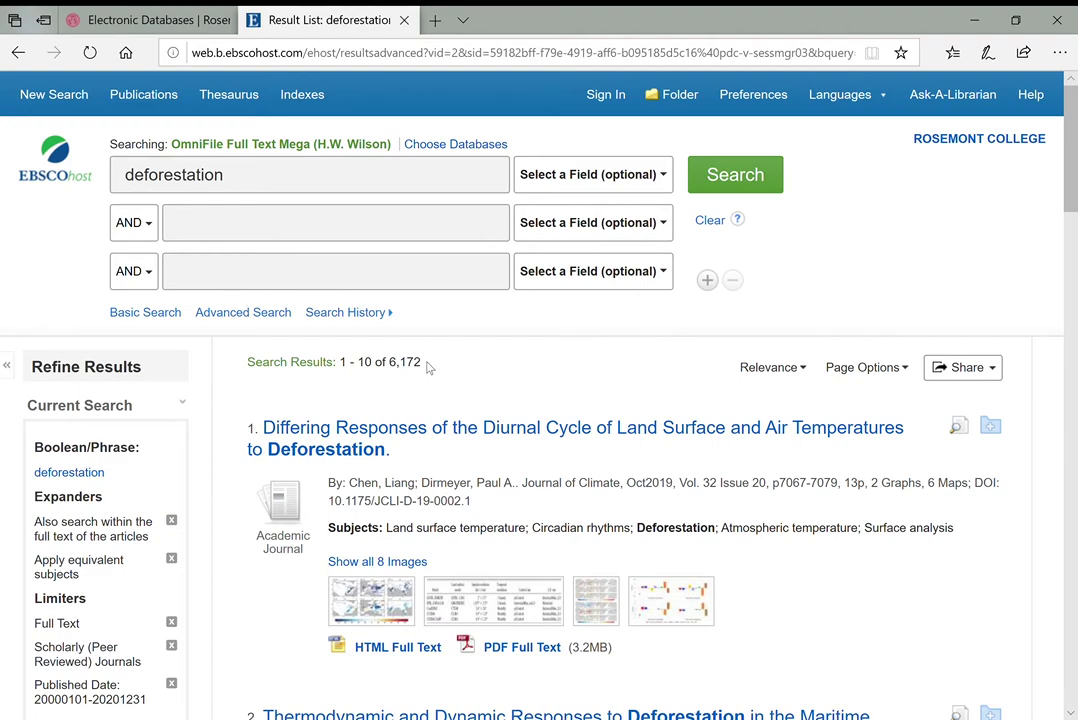
Step: Tick the Academic Journals source type, trimming results to 5,675
scroll(360, 310, down, 6)
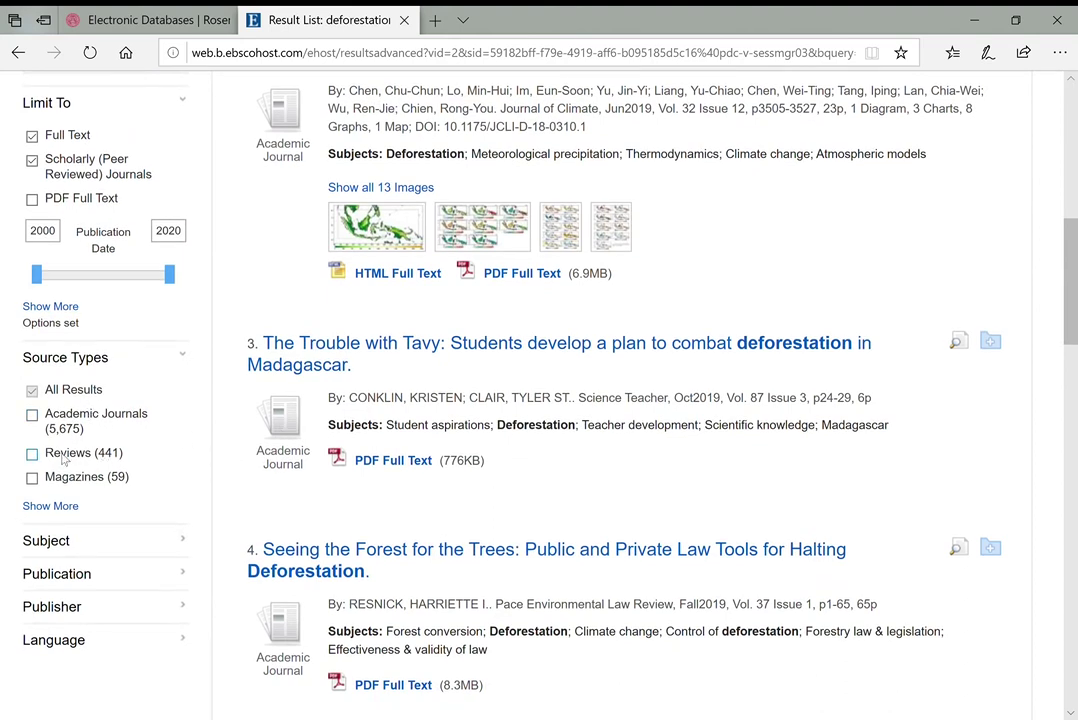
click(32, 414)
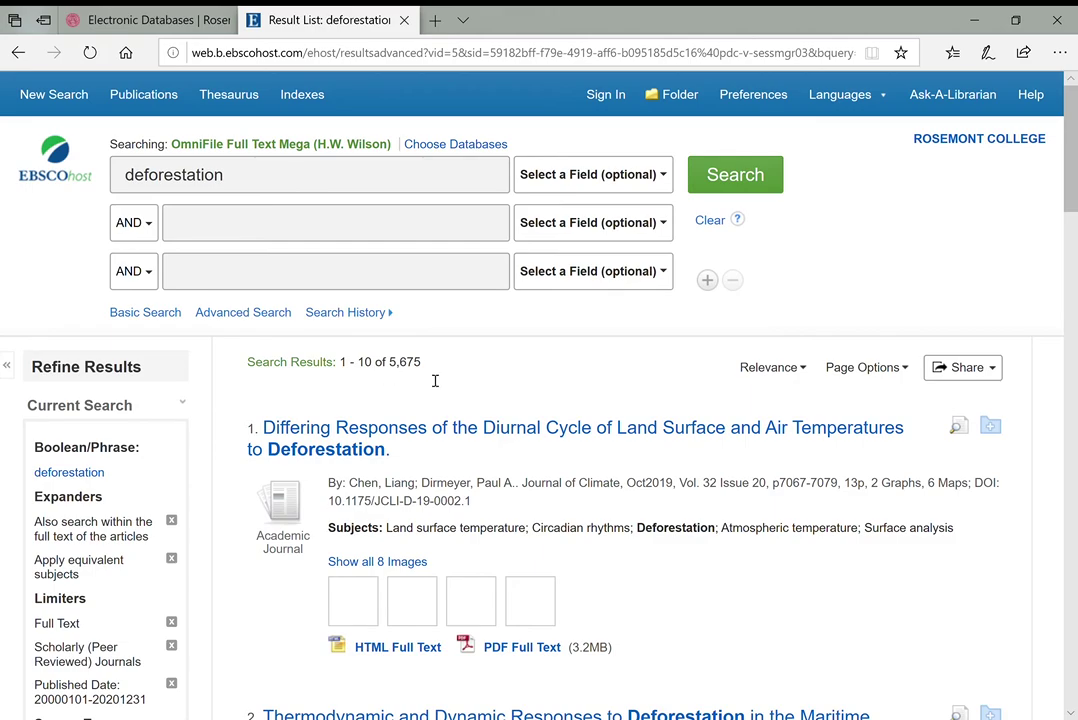
scroll(387, 378, down, 10)
scroll(150, 330, up, 10)
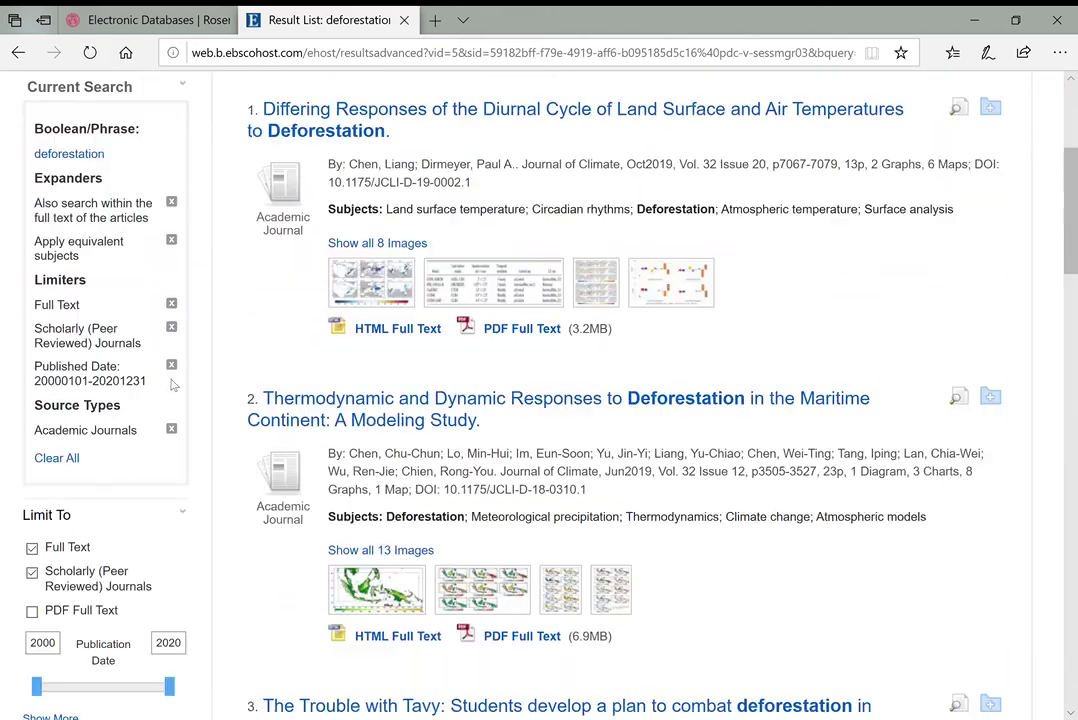
scroll(165, 335, down, 10)
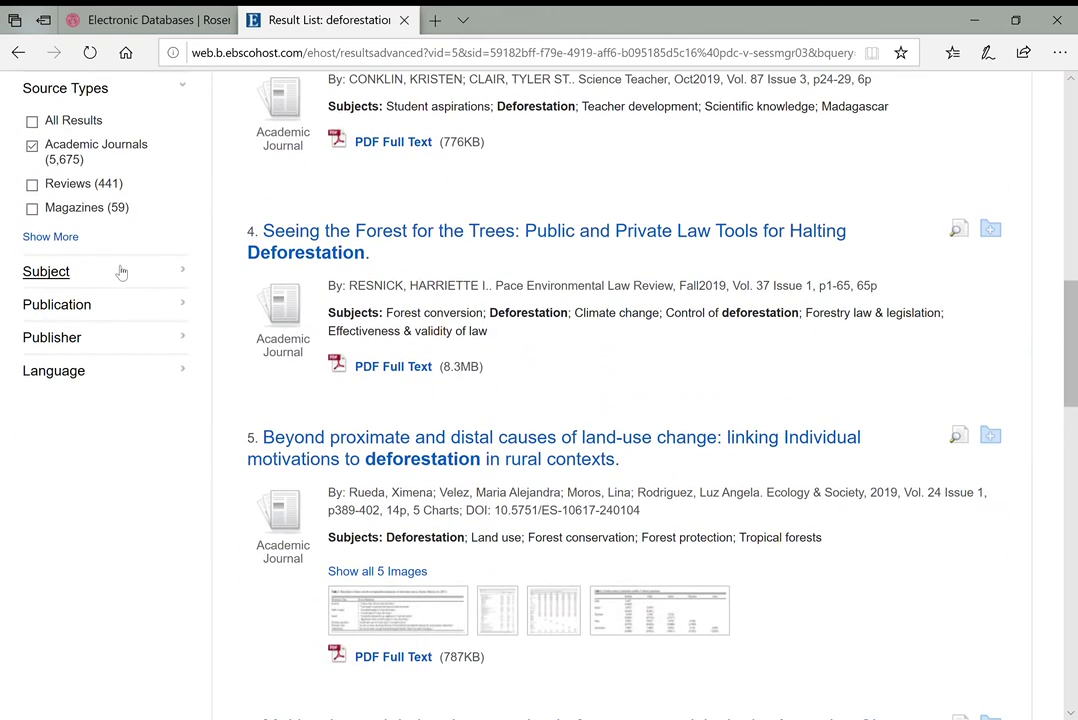
Step: Filter by the climate change subject, leaving 349 journal articles, and scroll through them
click(116, 270)
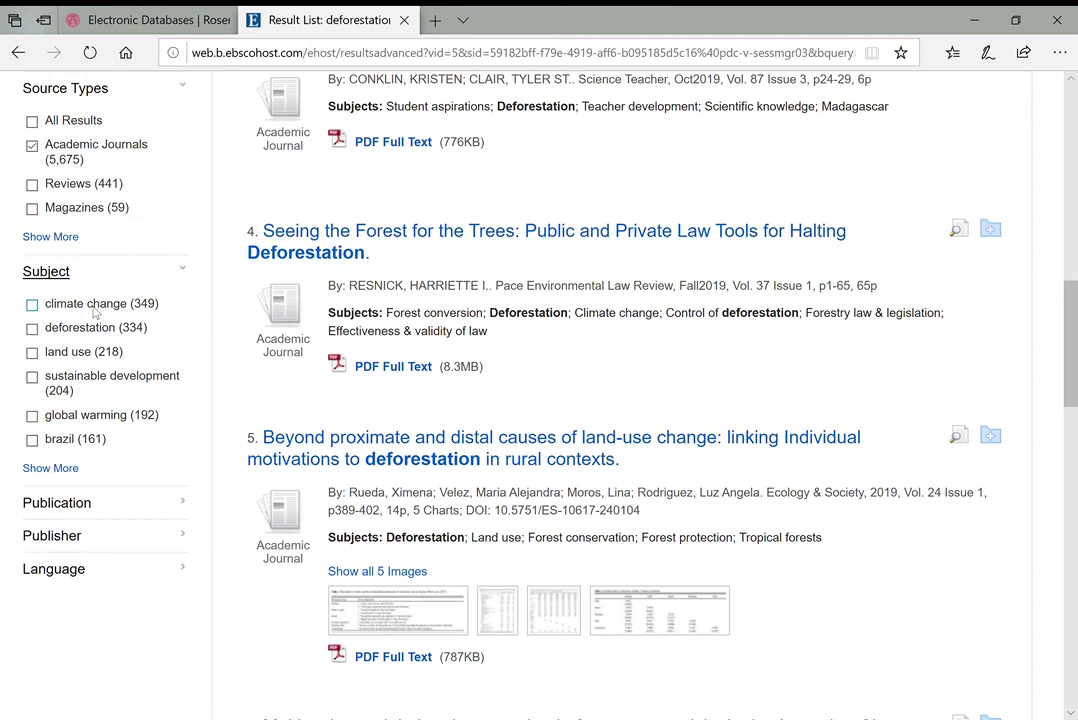
click(32, 306)
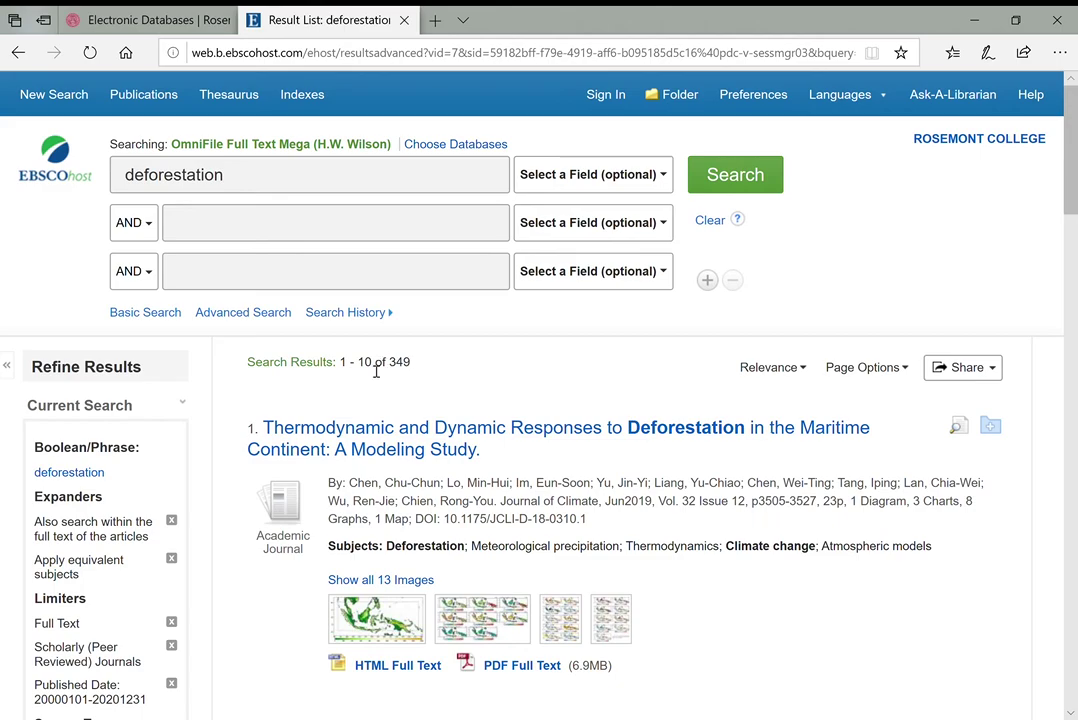
scroll(231, 408, down, 8)
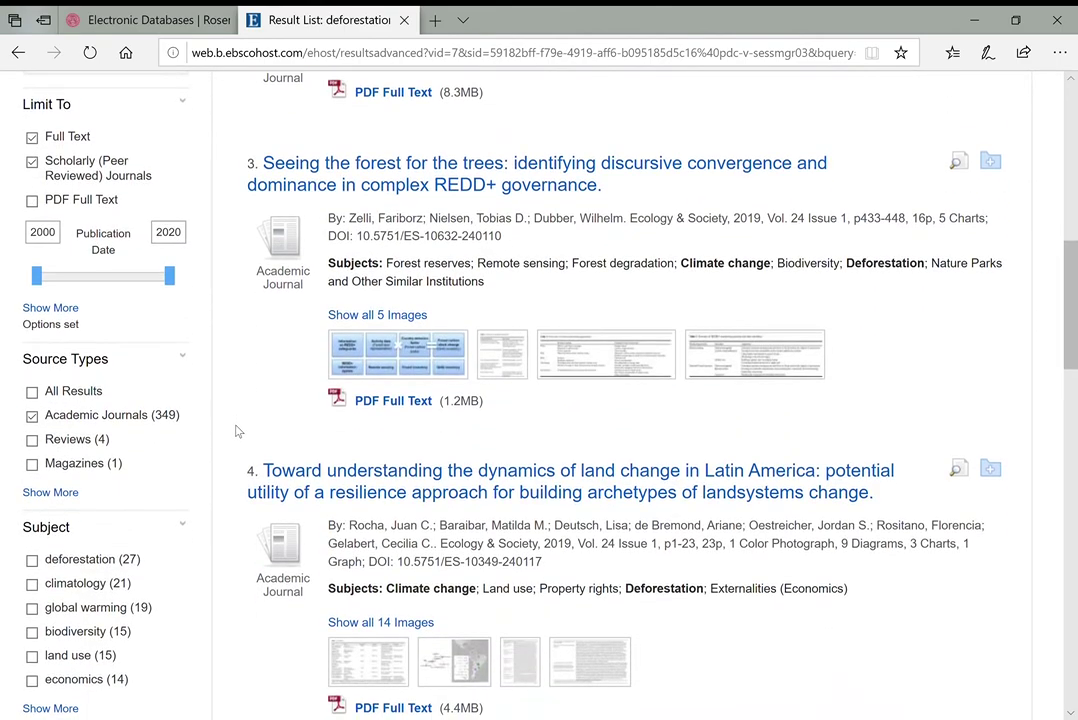
scroll(238, 431, up, 8)
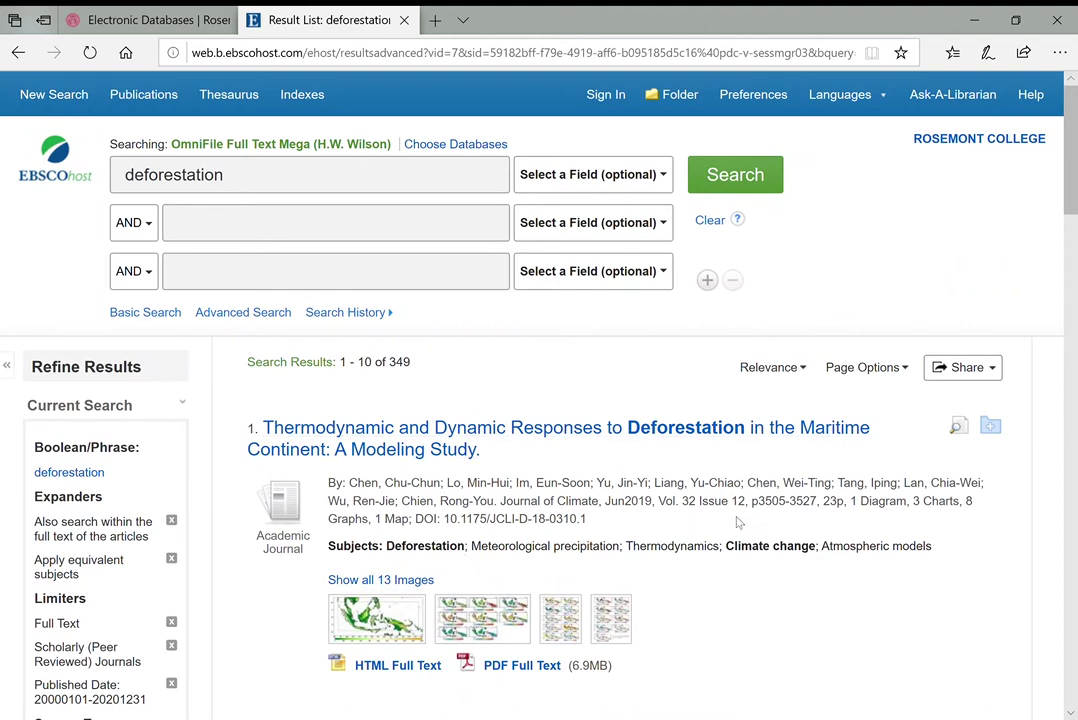
scroll(653, 364, down, 3)
scroll(653, 364, down, 8)
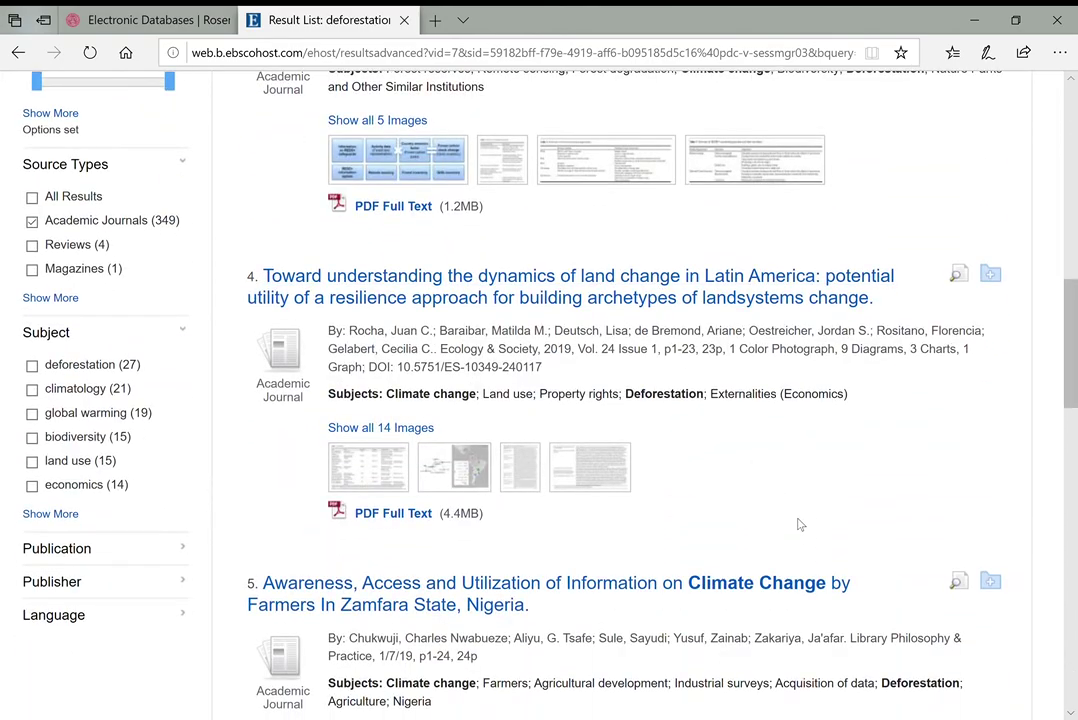
scroll(805, 495, down, 3)
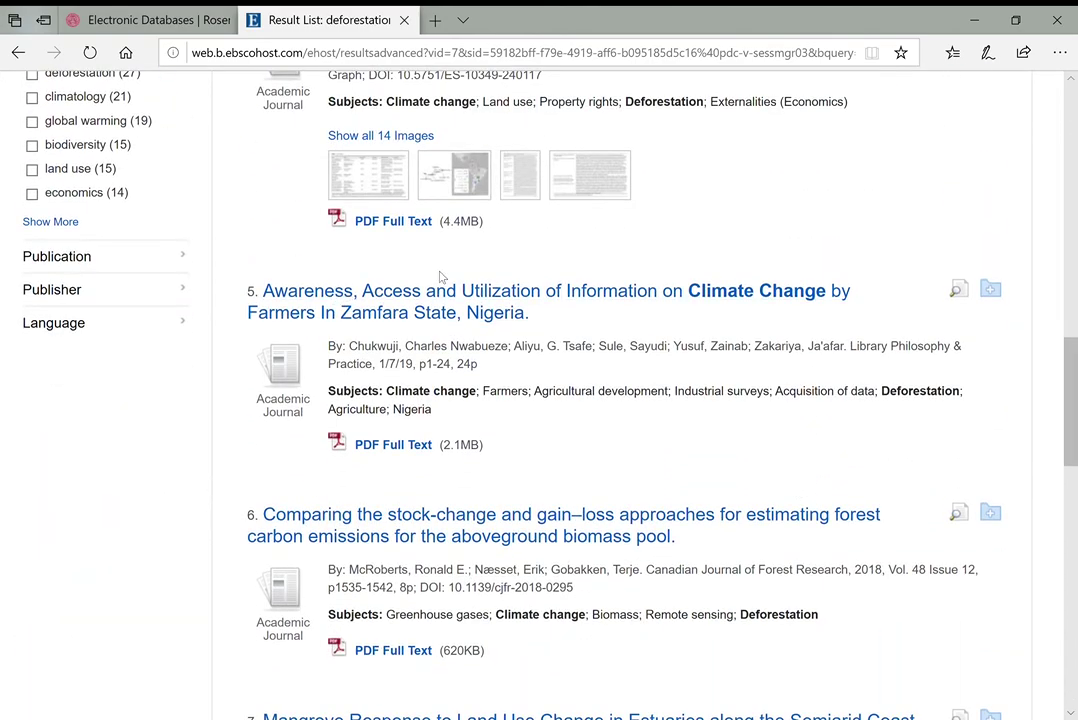
drag(207, 285, 450, 376)
click(553, 373)
scroll(611, 397, down, 2)
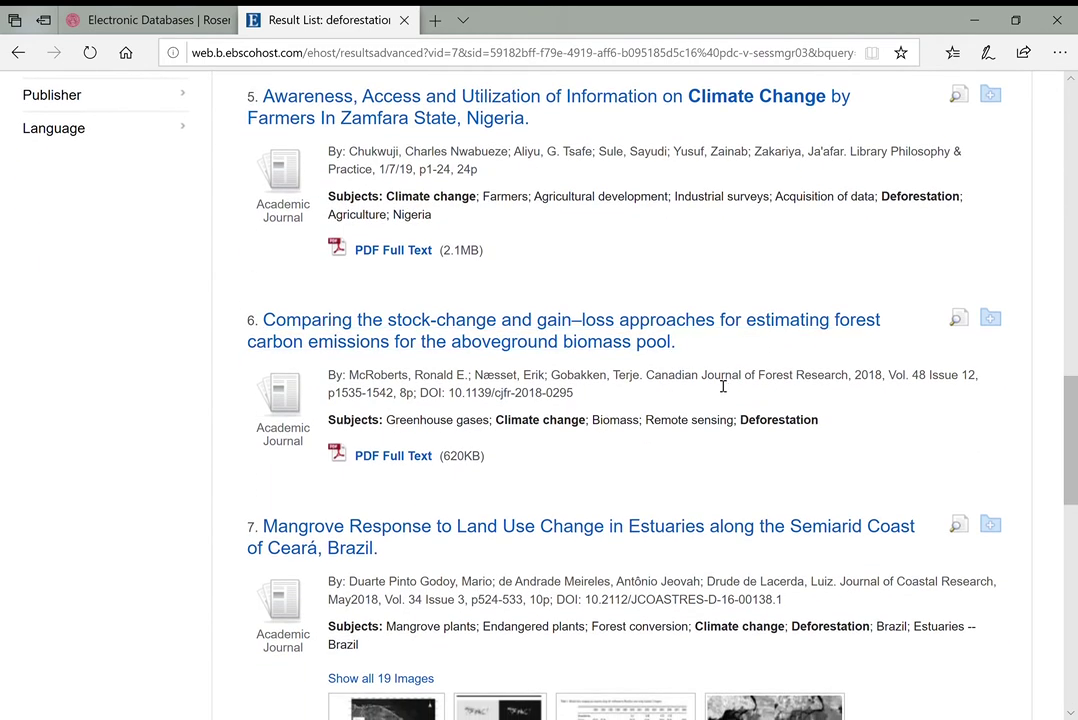
scroll(716, 383, down, 1)
scroll(711, 380, down, 4)
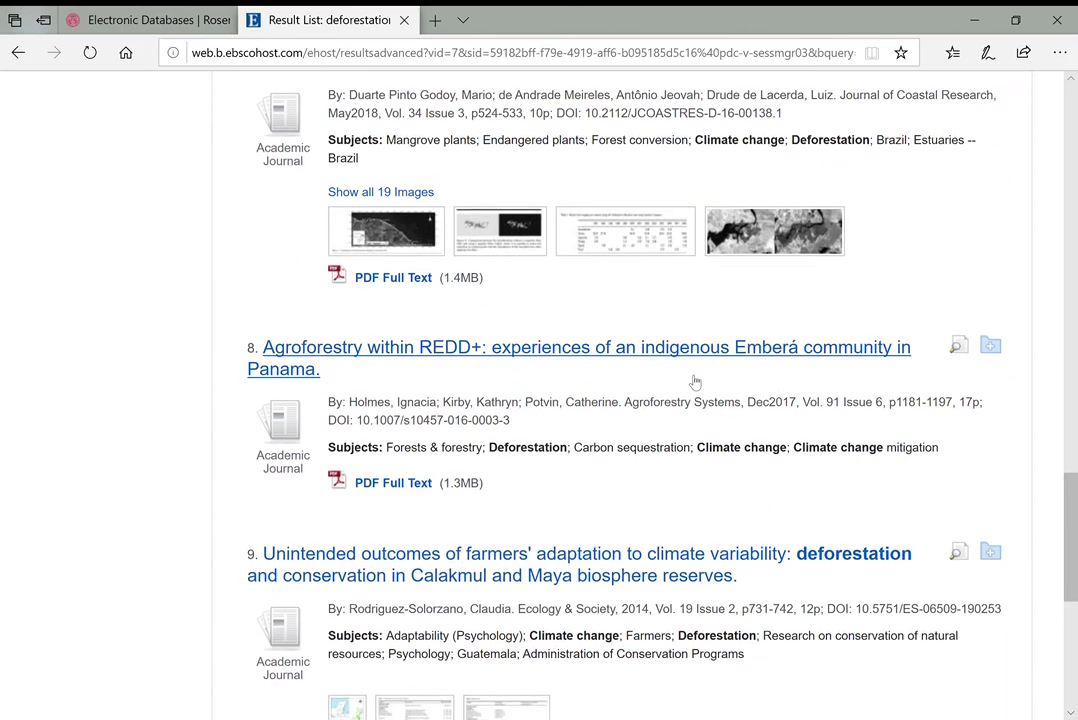
scroll(693, 380, down, 2)
scroll(647, 527, up, 20)
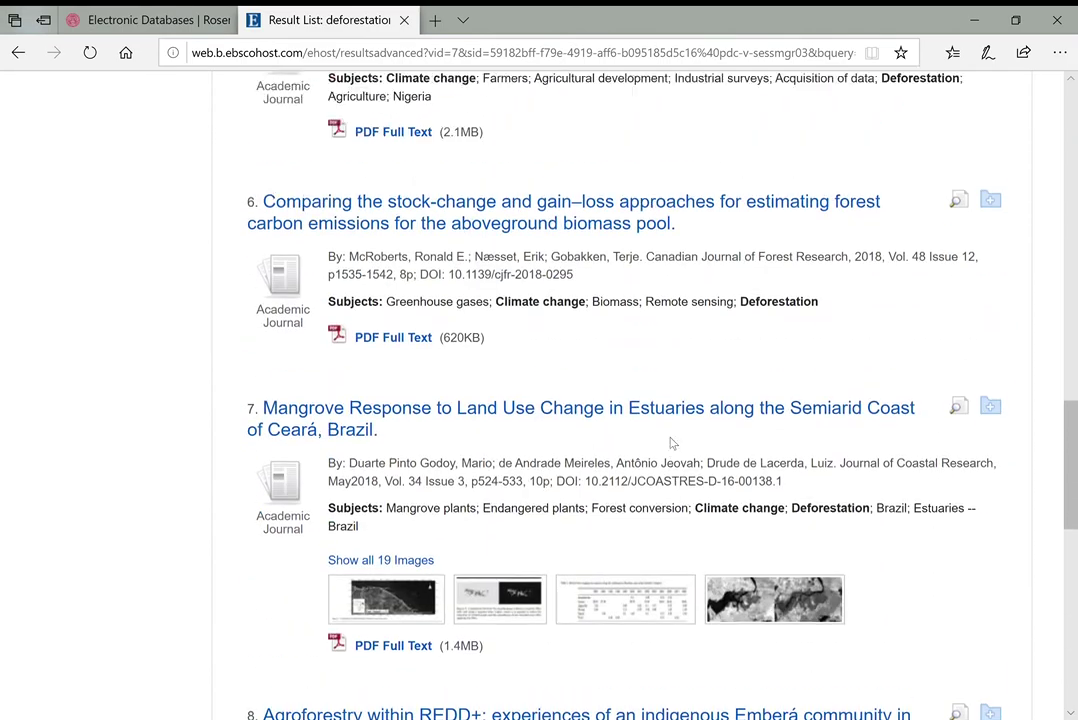
scroll(671, 444, up, 2)
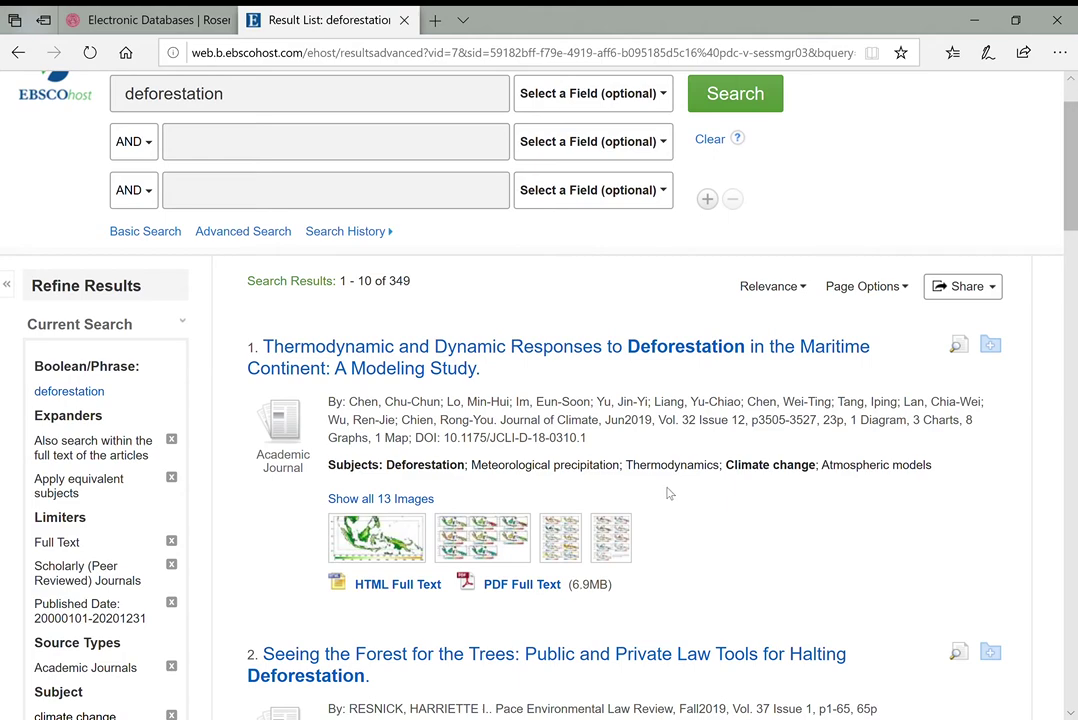
scroll(672, 478, down, 4)
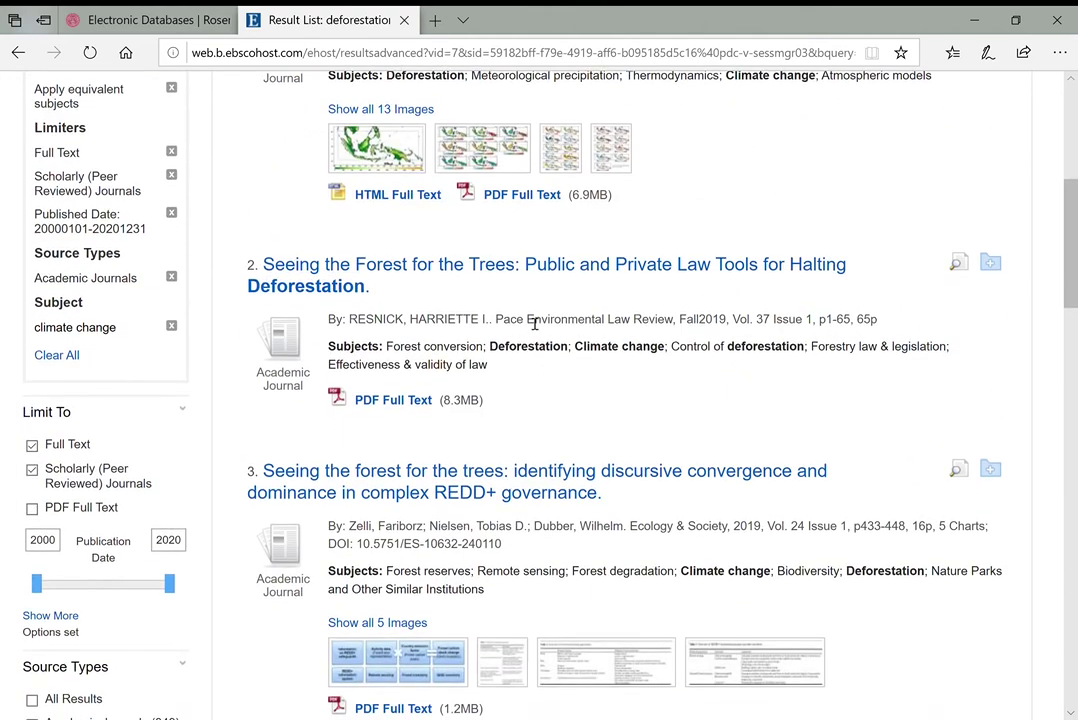
drag(504, 327, 683, 327)
click(527, 332)
scroll(663, 325, down, 2)
drag(630, 334, 733, 334)
scroll(700, 380, down, 2)
click(686, 468)
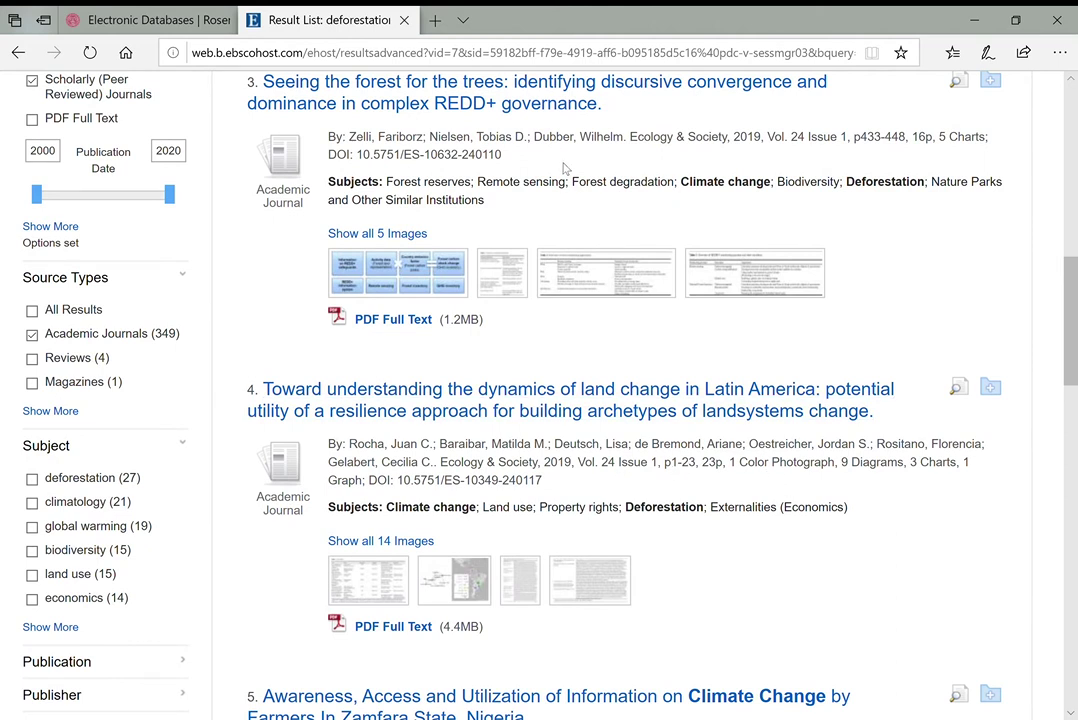
drag(637, 146, 728, 141)
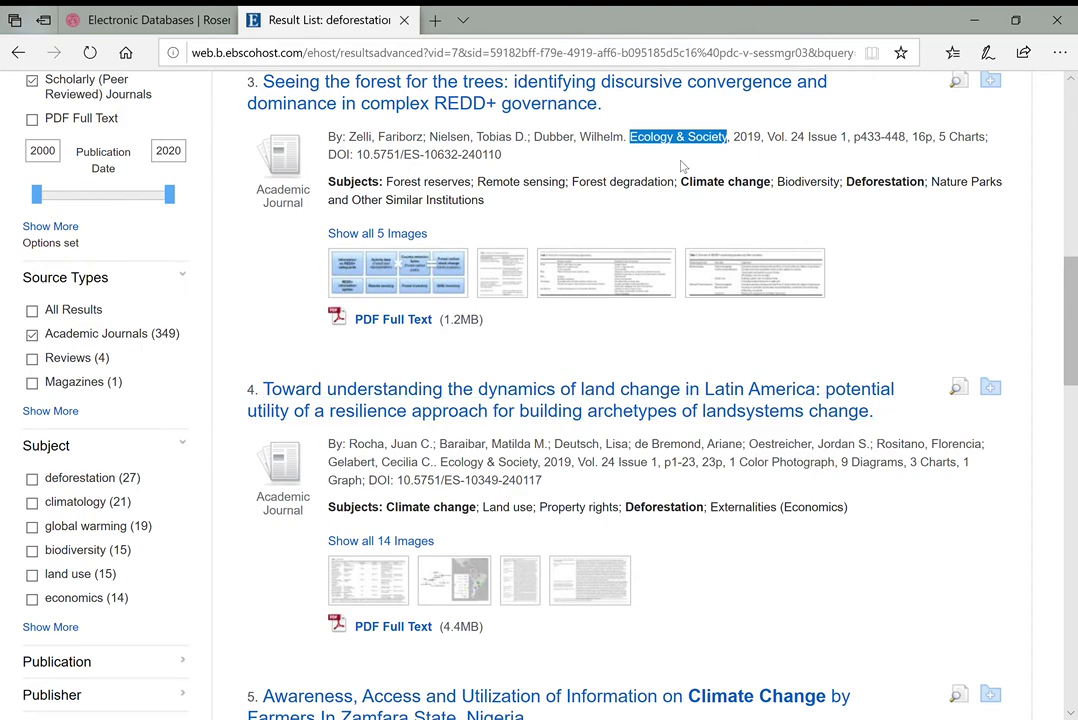
Step: Scroll to results 4–6, noting Ecology & Society and the Zamfara farmers study
click(715, 151)
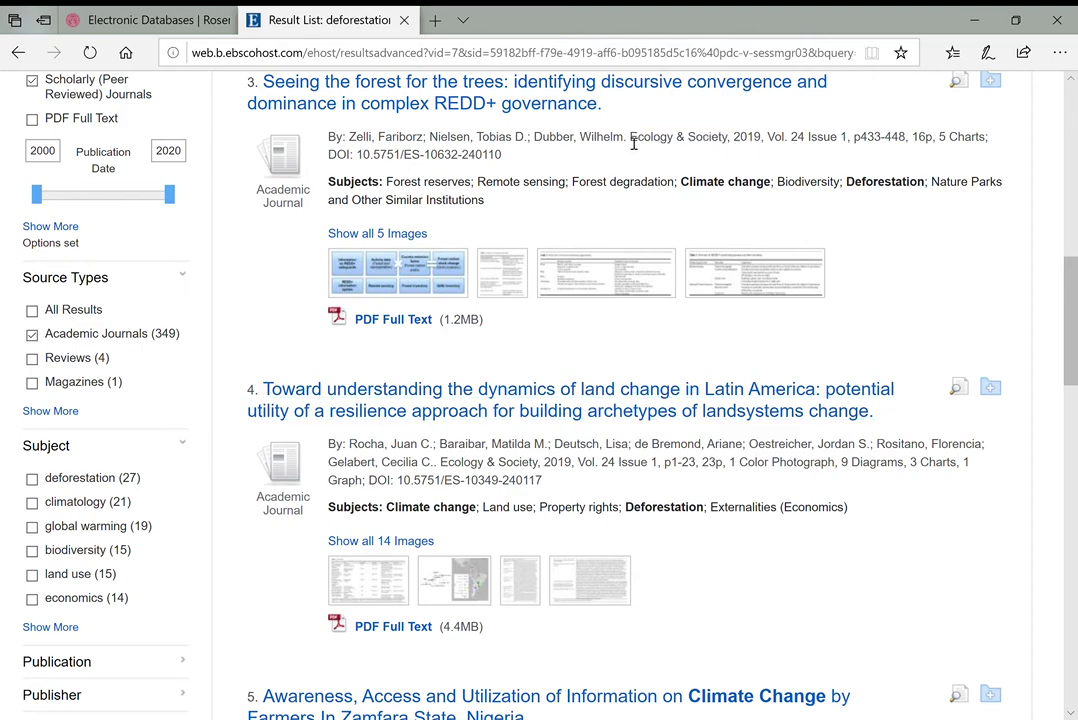
scroll(684, 338, up, 3)
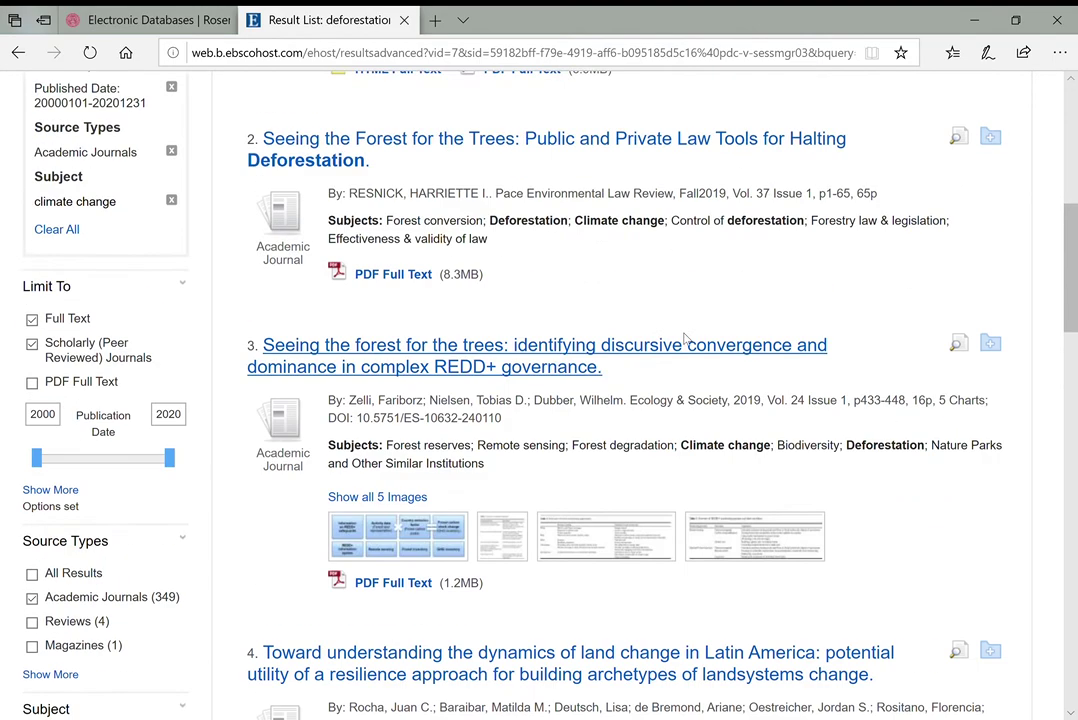
scroll(684, 338, up, 1)
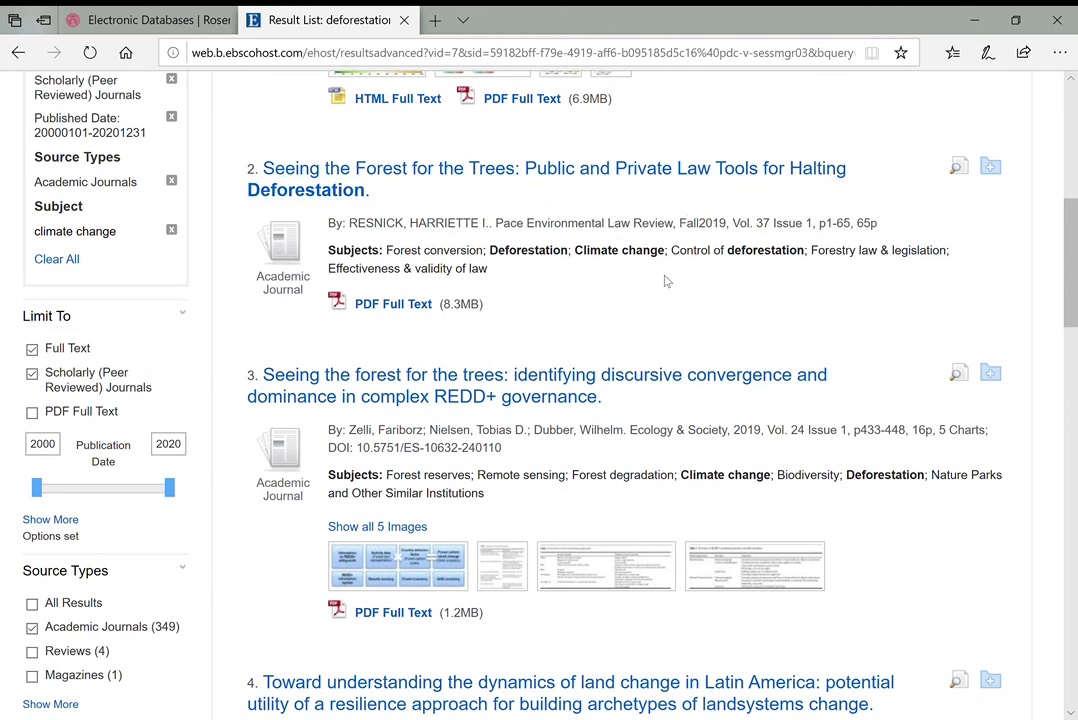
scroll(664, 250, down, 4)
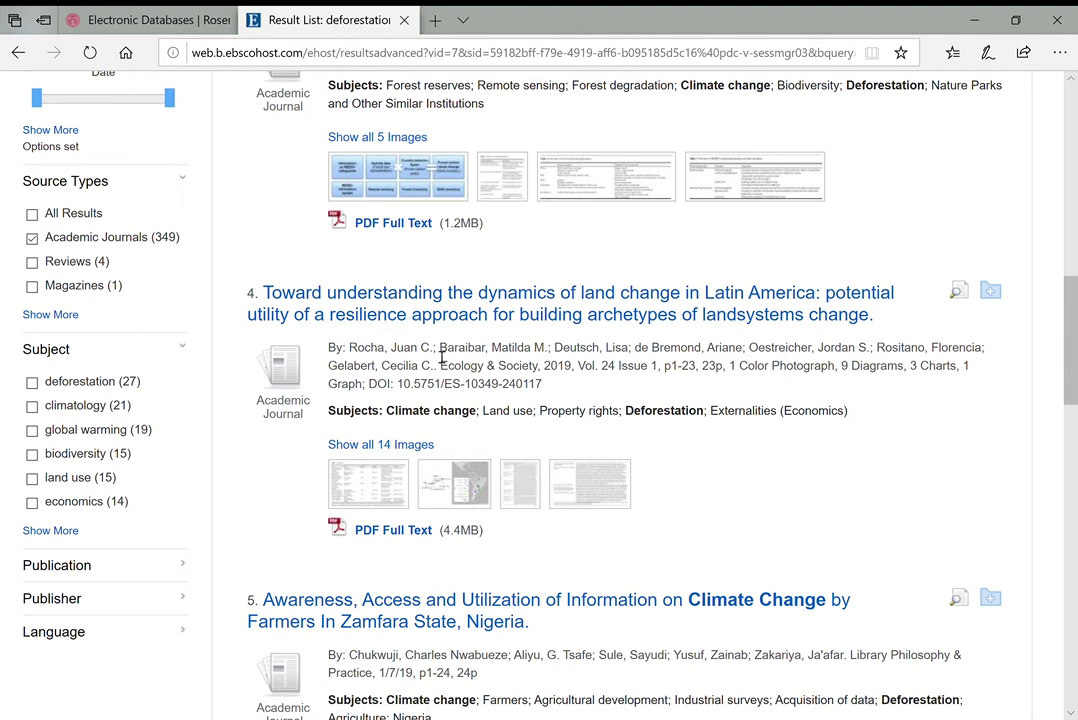
drag(441, 381, 540, 385)
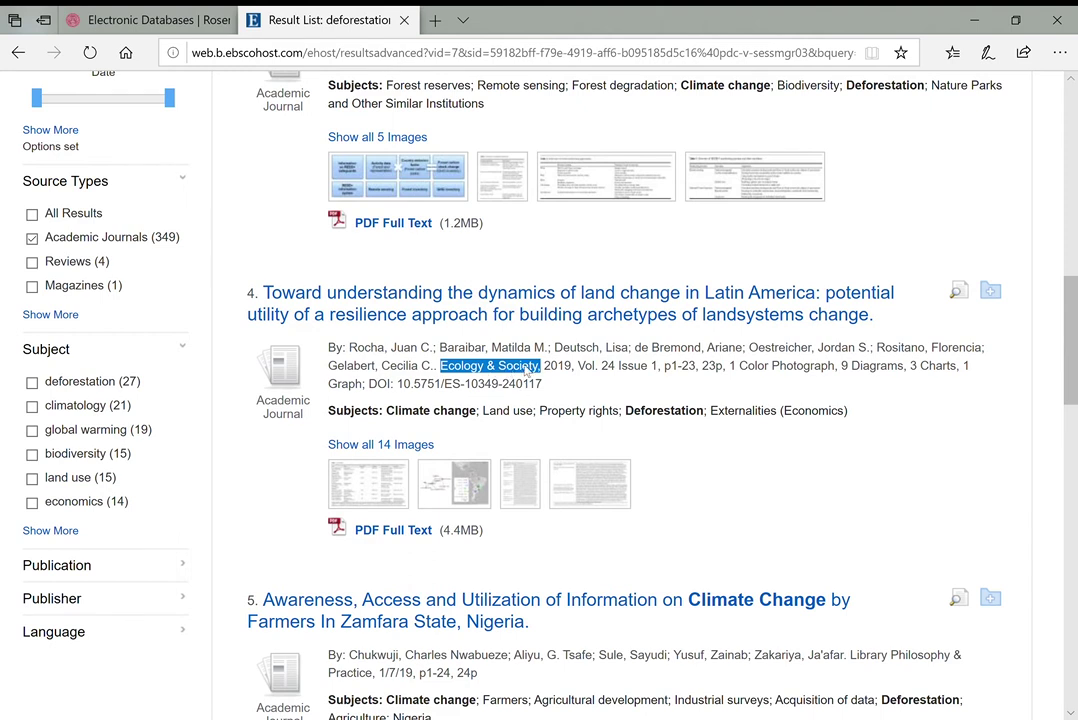
click(458, 381)
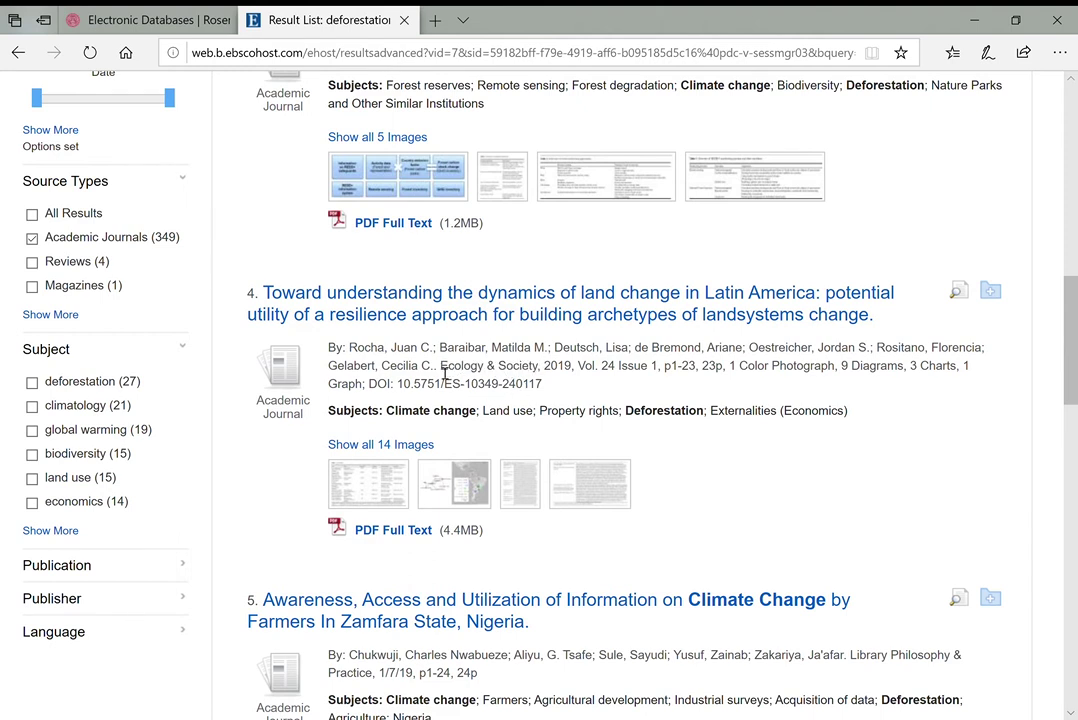
scroll(673, 368, down, 2)
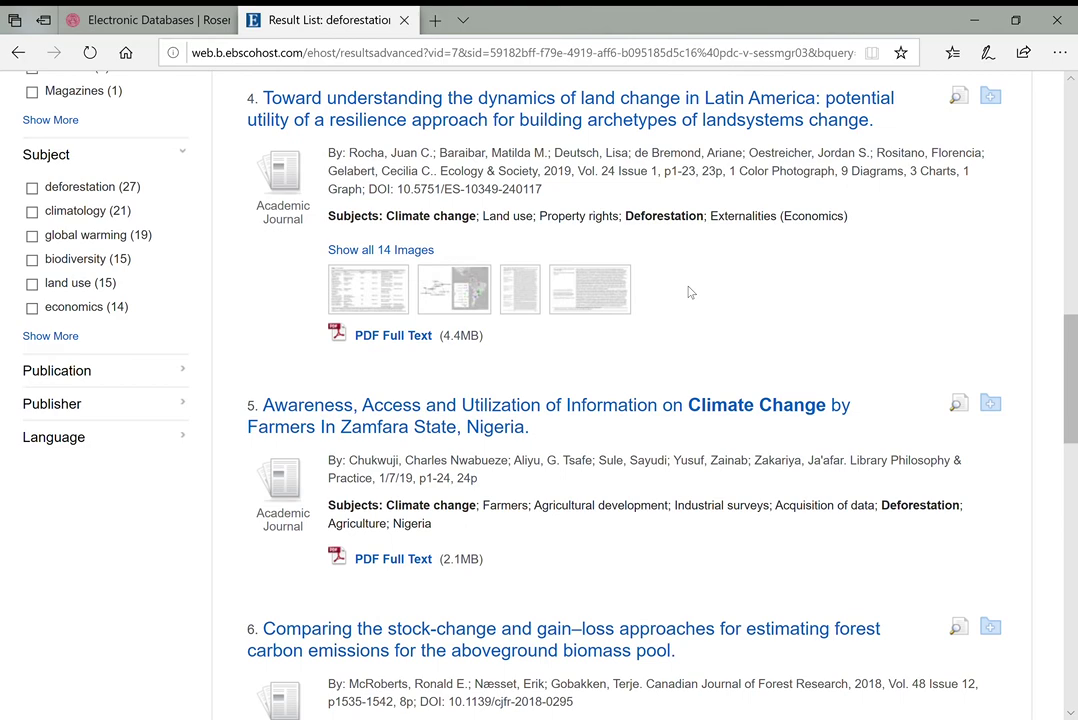
scroll(688, 292, down, 2)
scroll(645, 272, up, 6)
scroll(660, 265, down, 4)
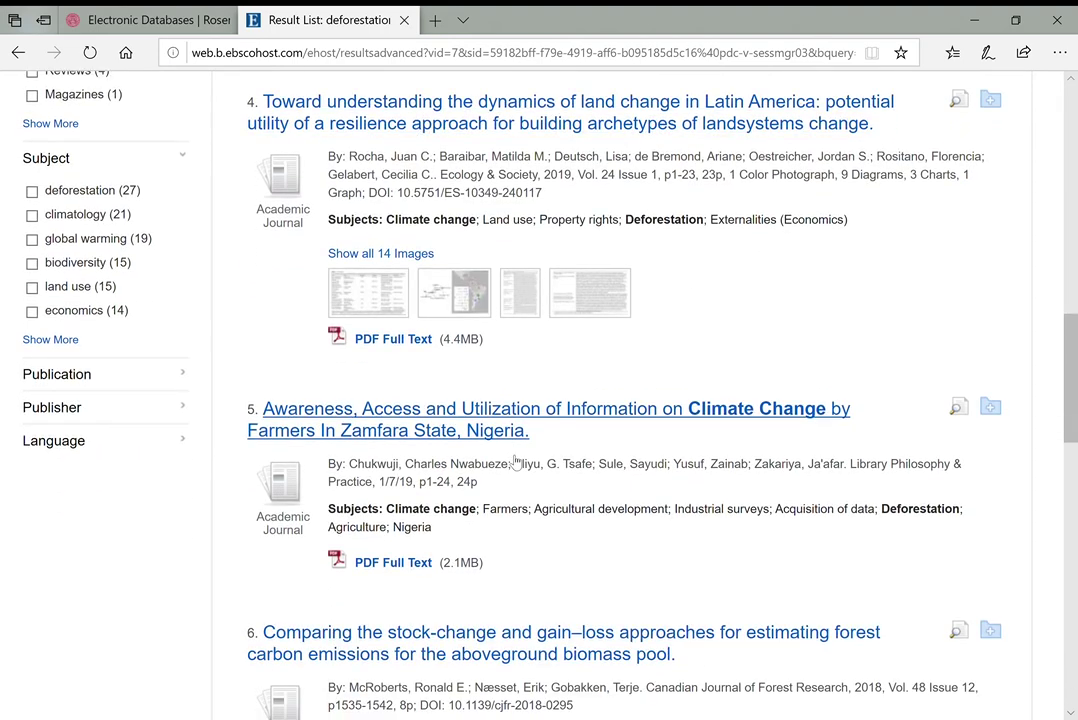
Step: Skim the Zamfara State article's PDF full text, then return to the result list
click(412, 432)
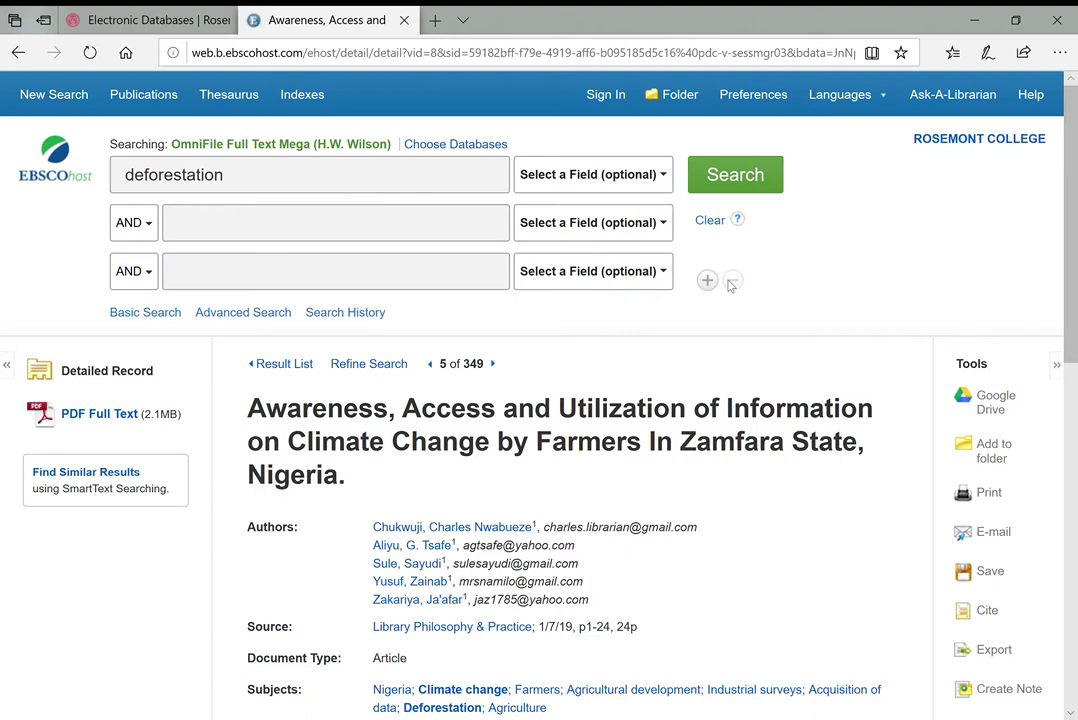
click(104, 424)
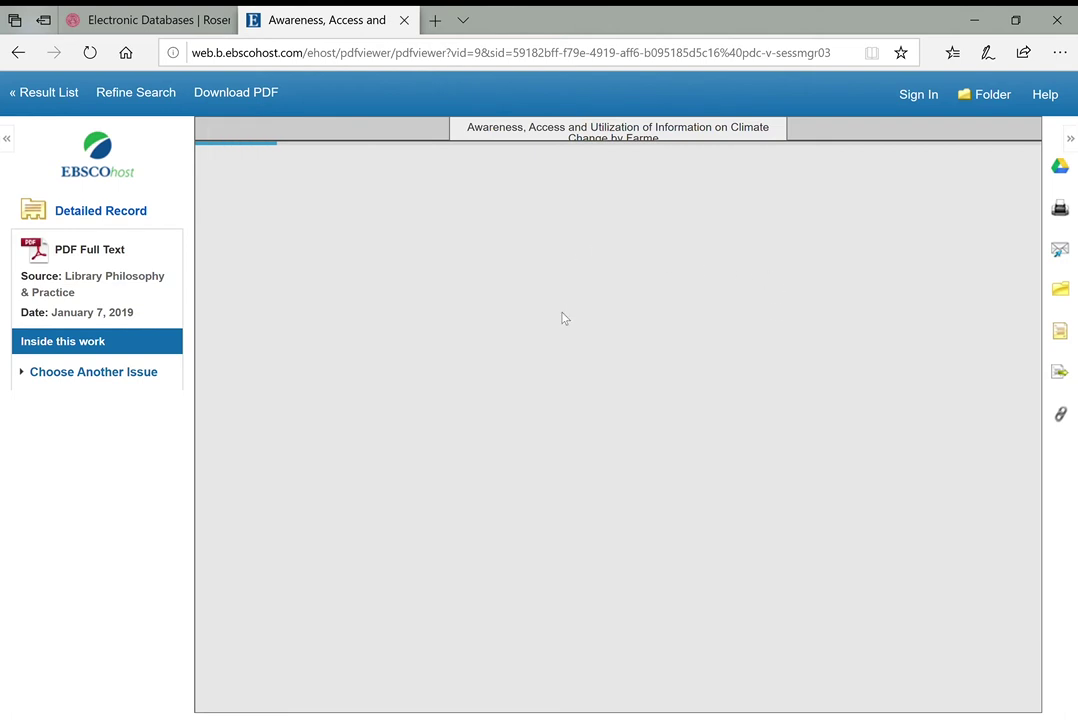
scroll(733, 358, down, 15)
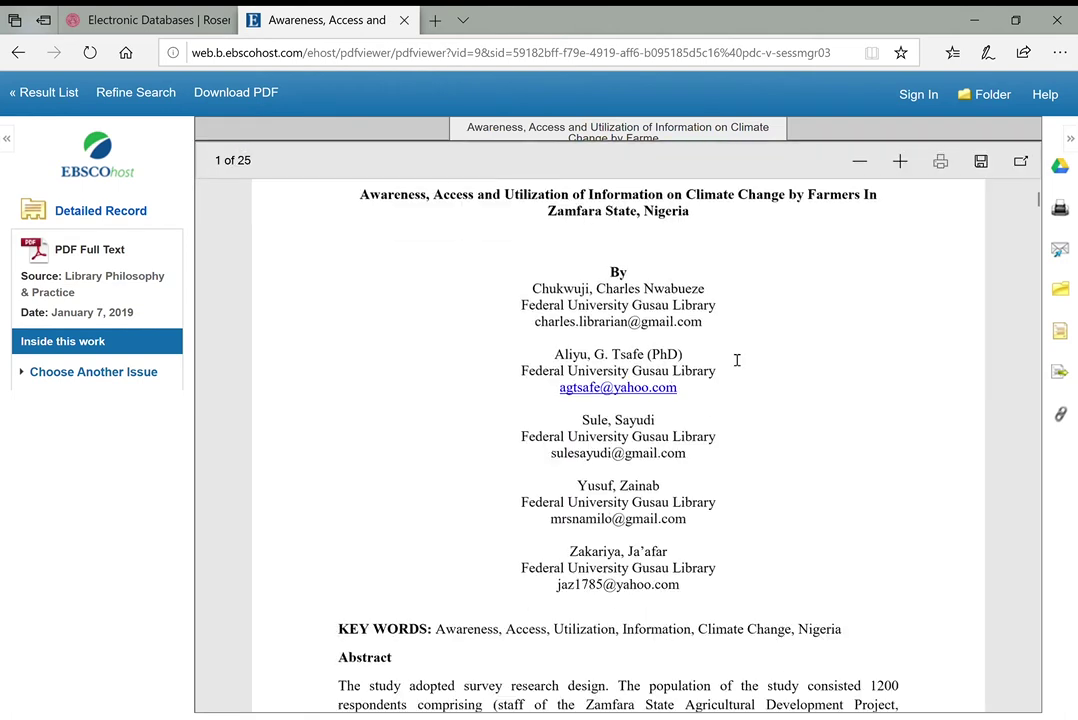
scroll(723, 360, down, 20)
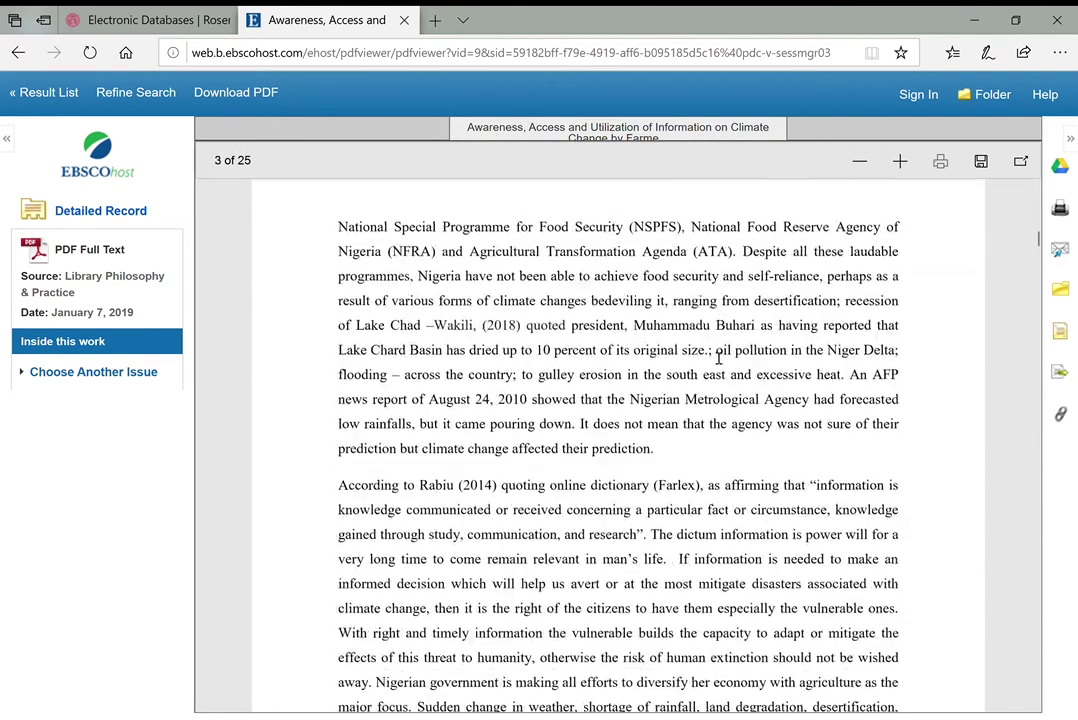
scroll(650, 299, down, 15)
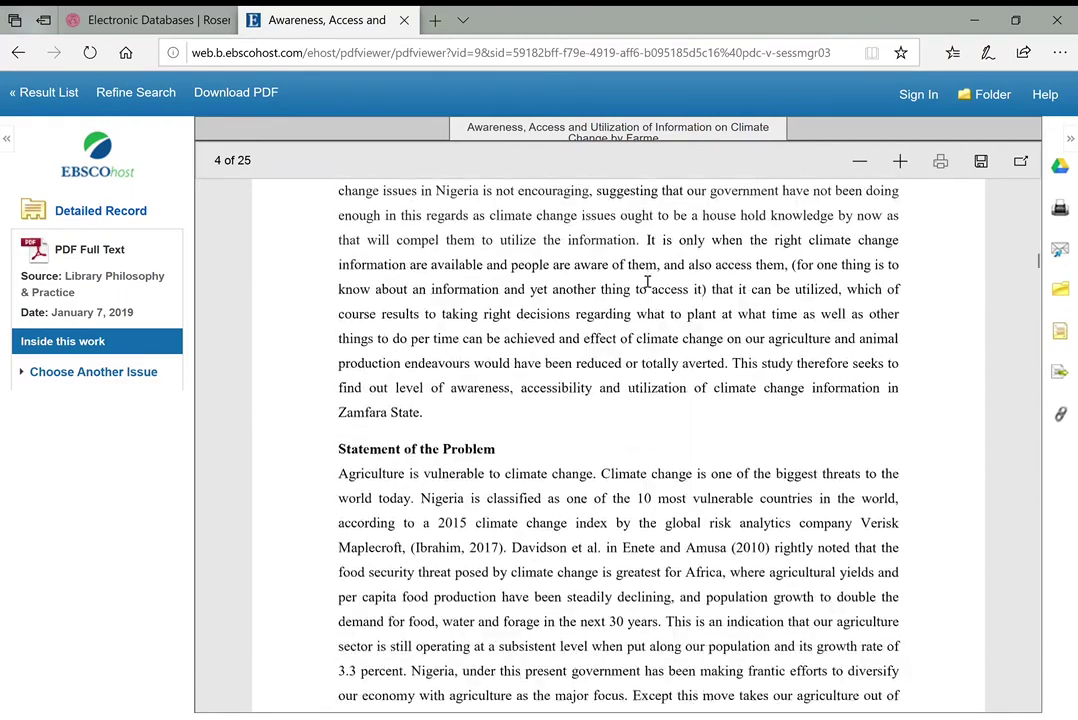
scroll(629, 265, down, 15)
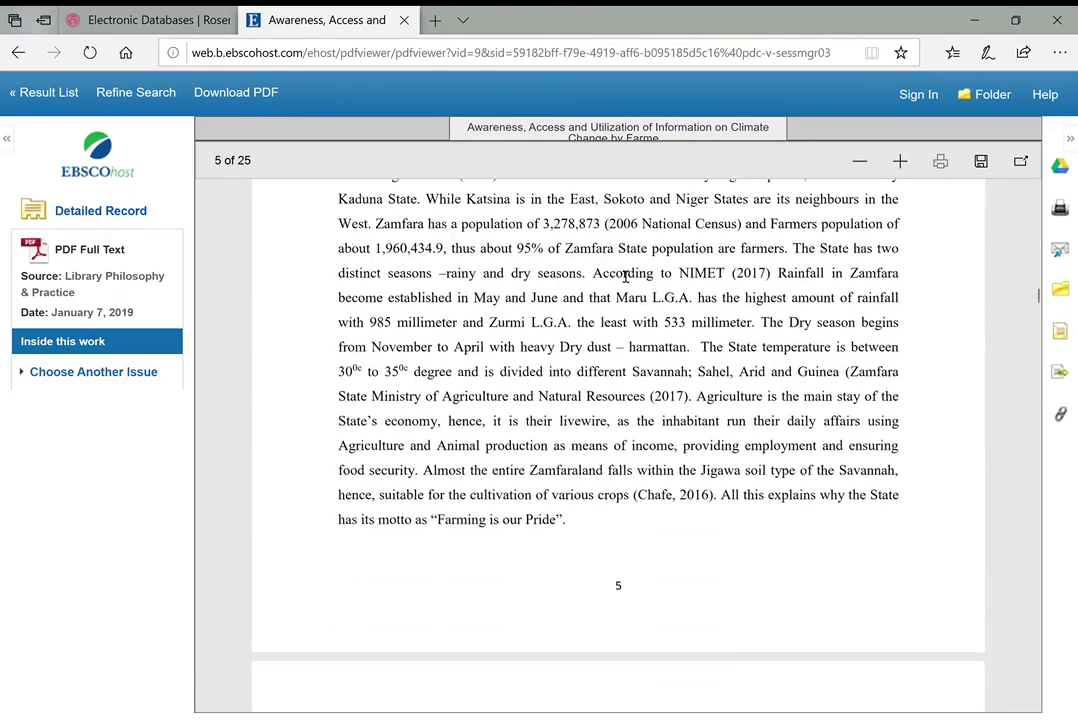
click(39, 94)
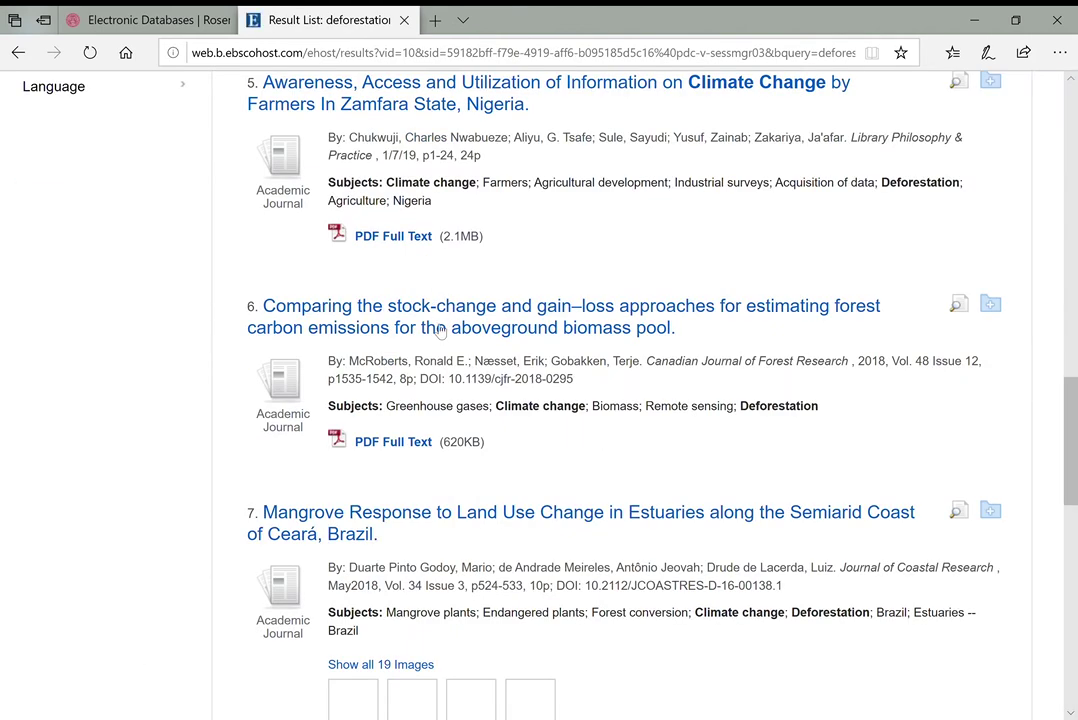
Step: Open result 6, the 2018 stock-change vs gain–loss forest carbon article, and read its abstract
click(438, 322)
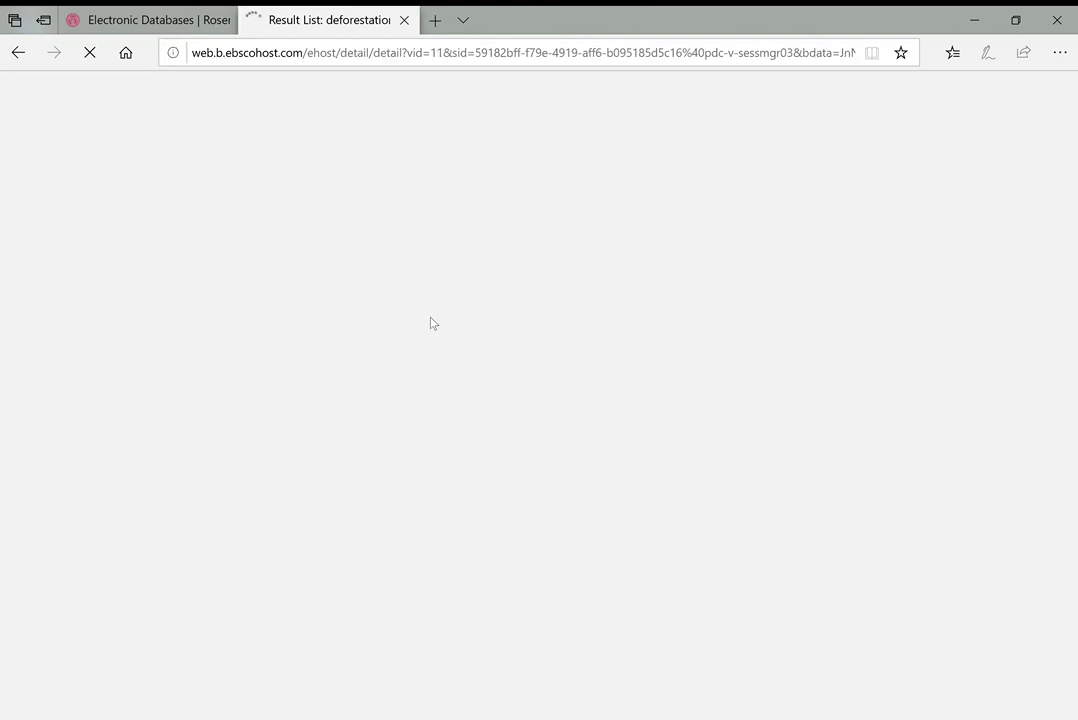
scroll(652, 344, down, 3)
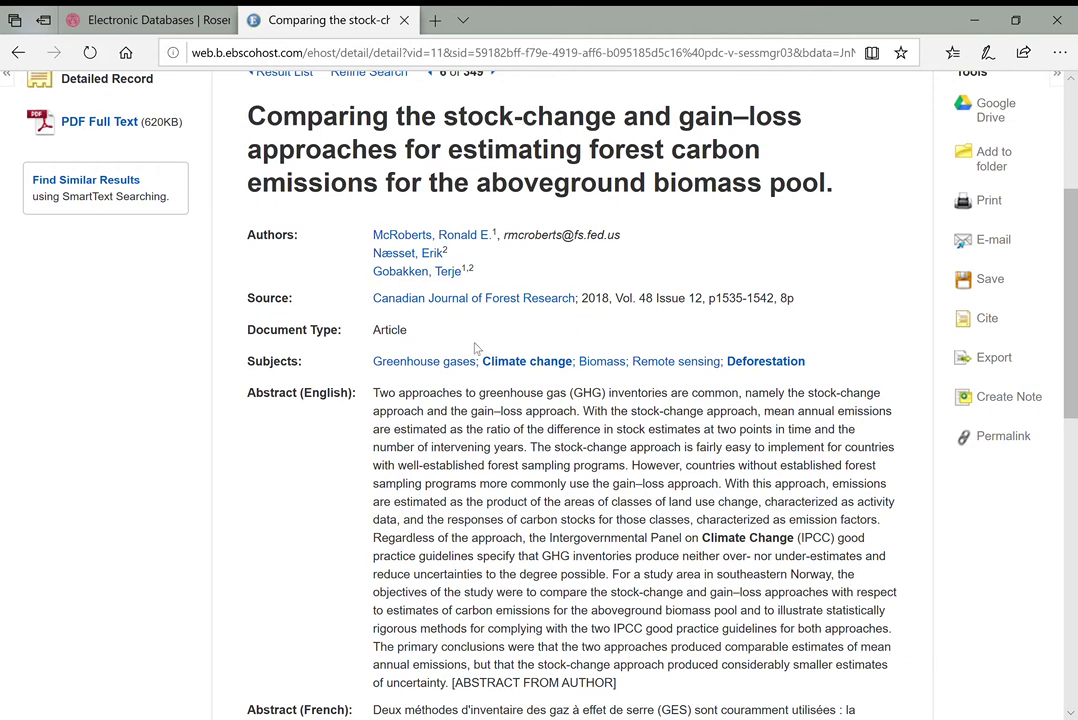
scroll(657, 430, down, 1)
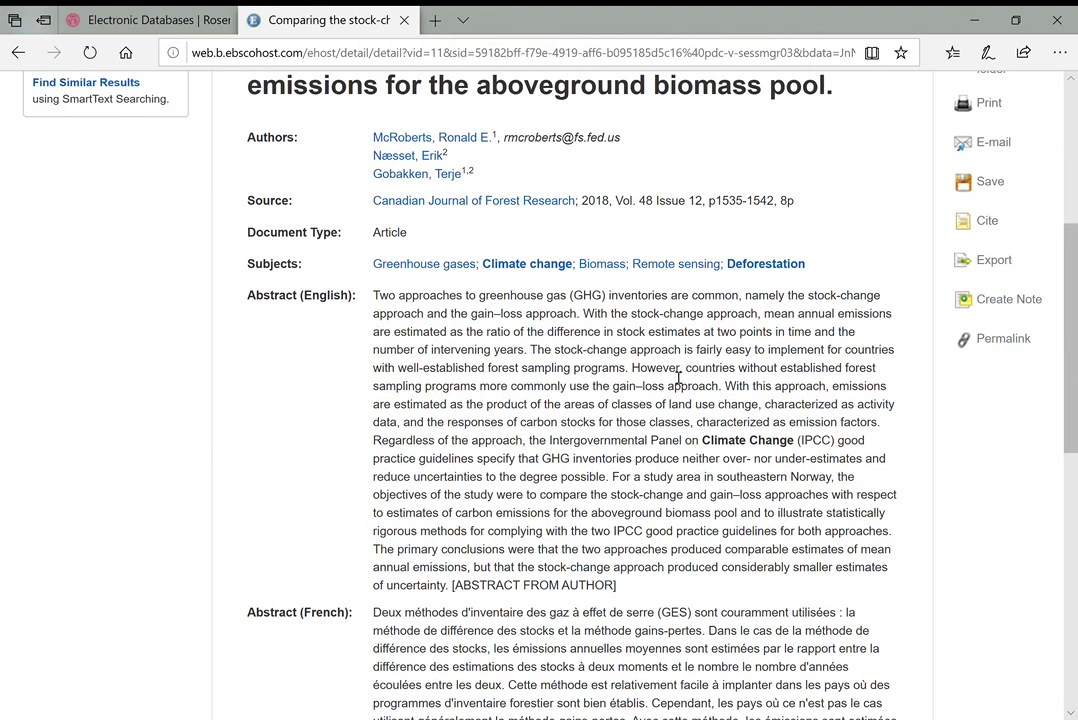
drag(373, 296, 450, 593)
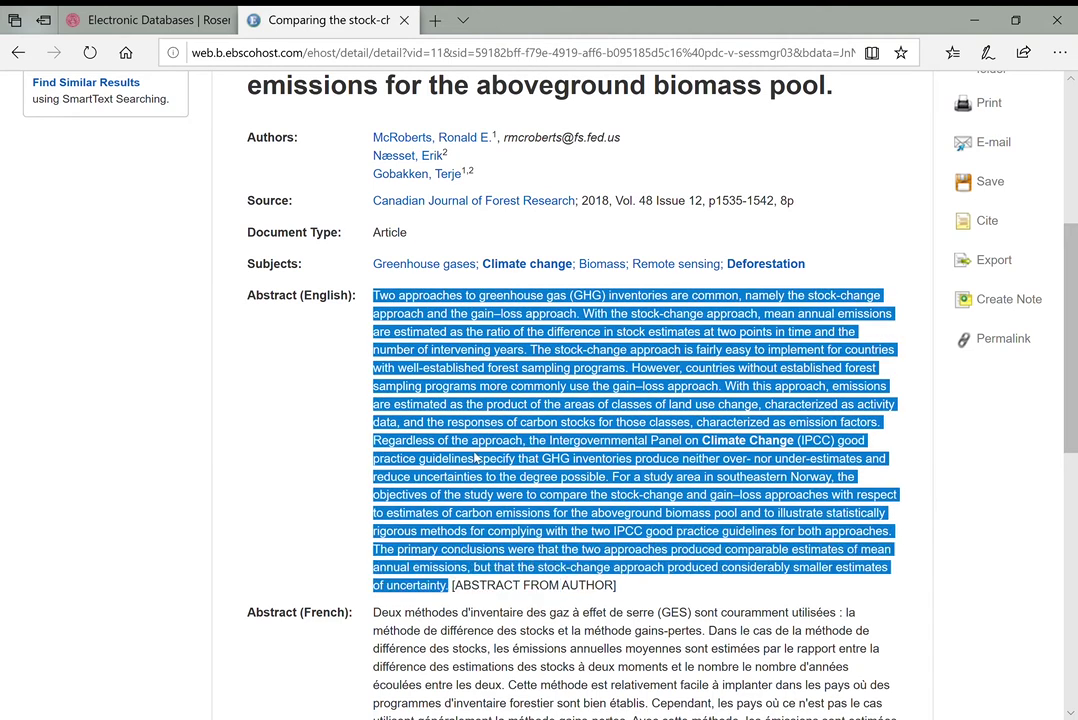
click(543, 378)
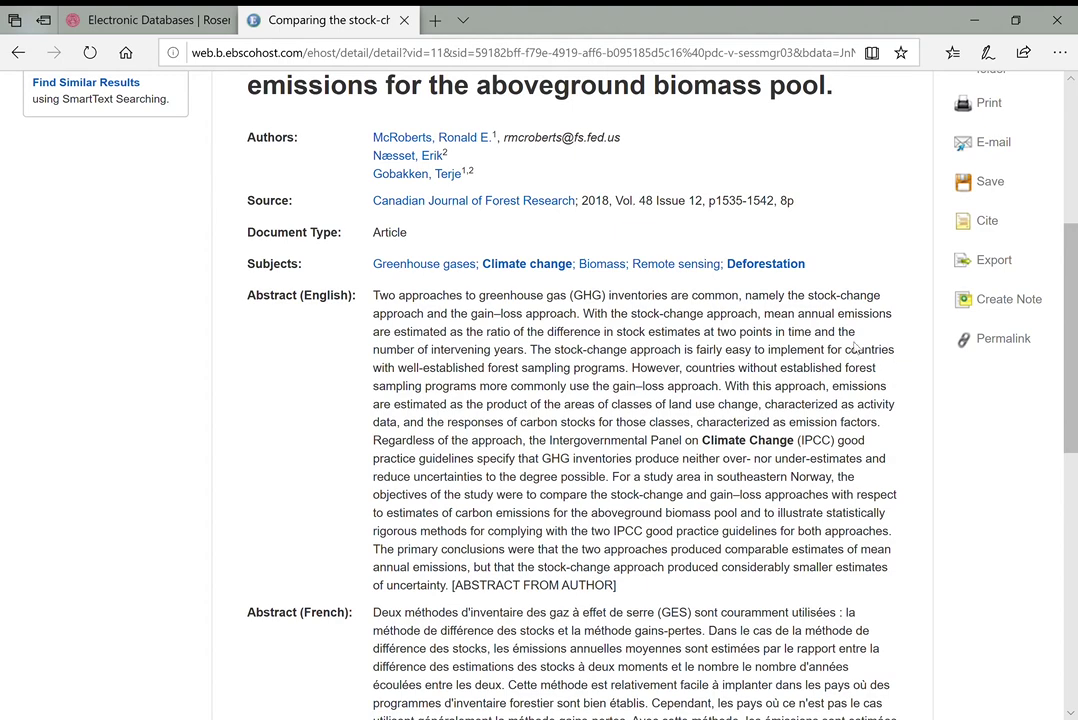
scroll(852, 381, up, 4)
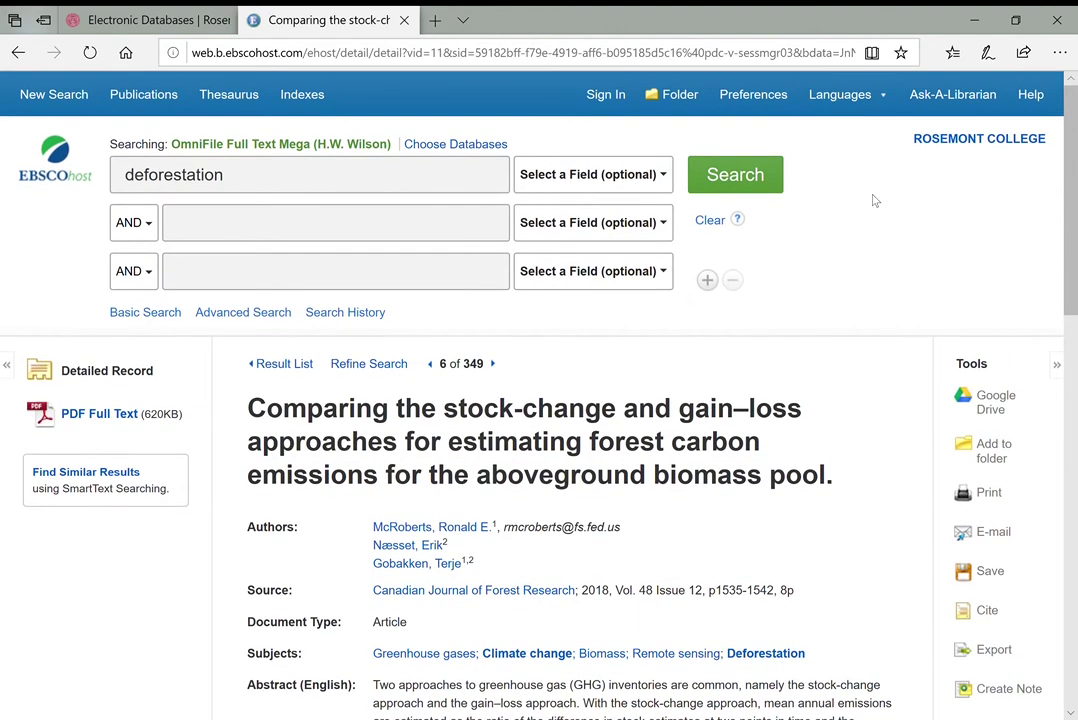
scroll(990, 255, down, 1)
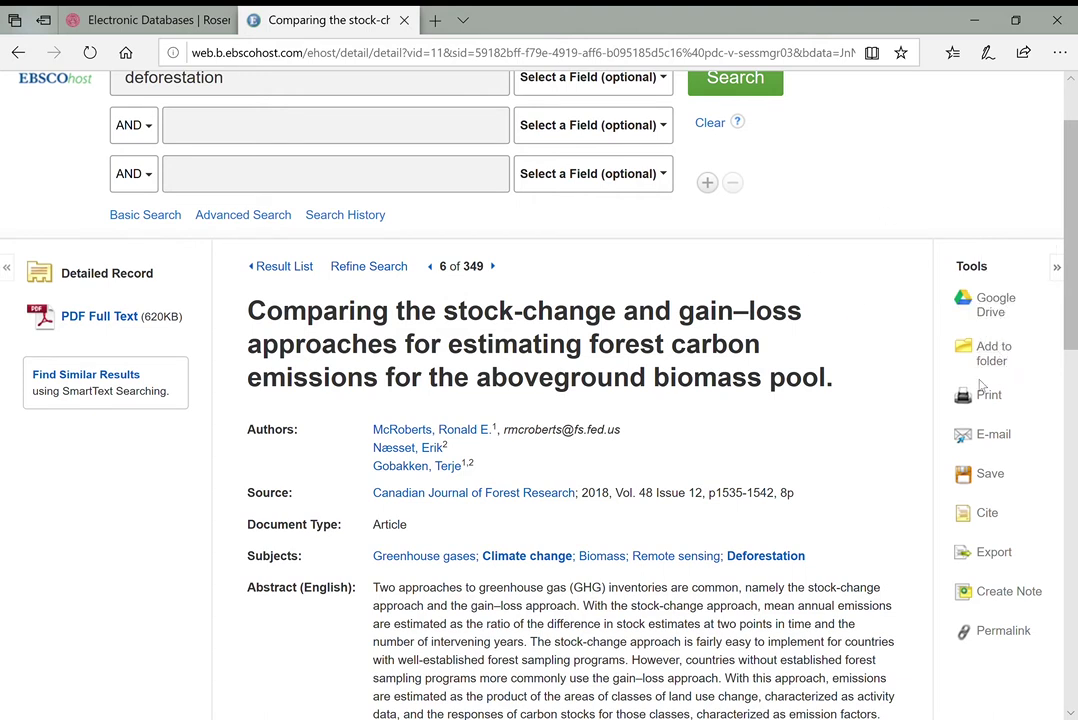
Step: Review the article's Cite formats, then display its Permalink
click(987, 515)
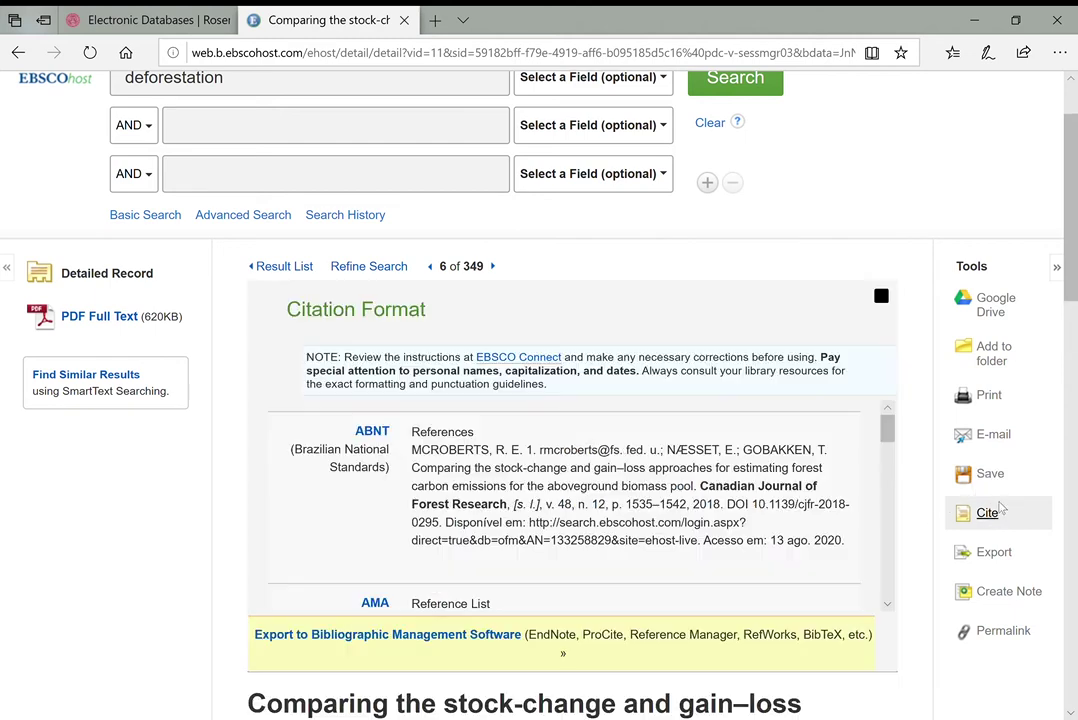
scroll(616, 479, down, 5)
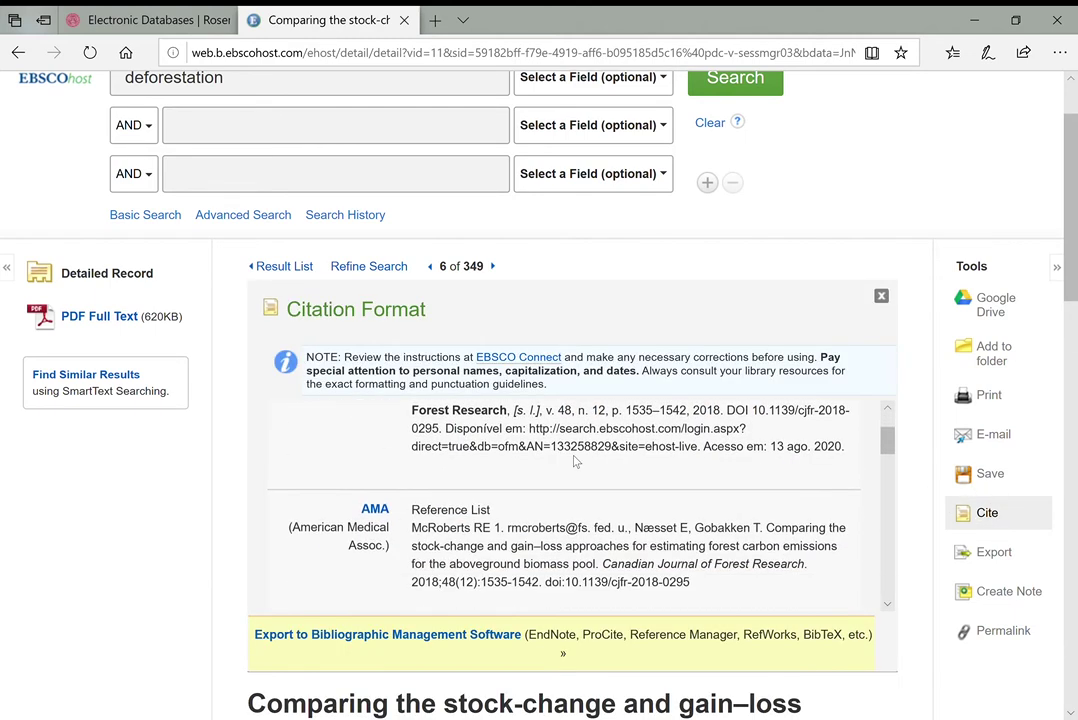
scroll(480, 441, down, 5)
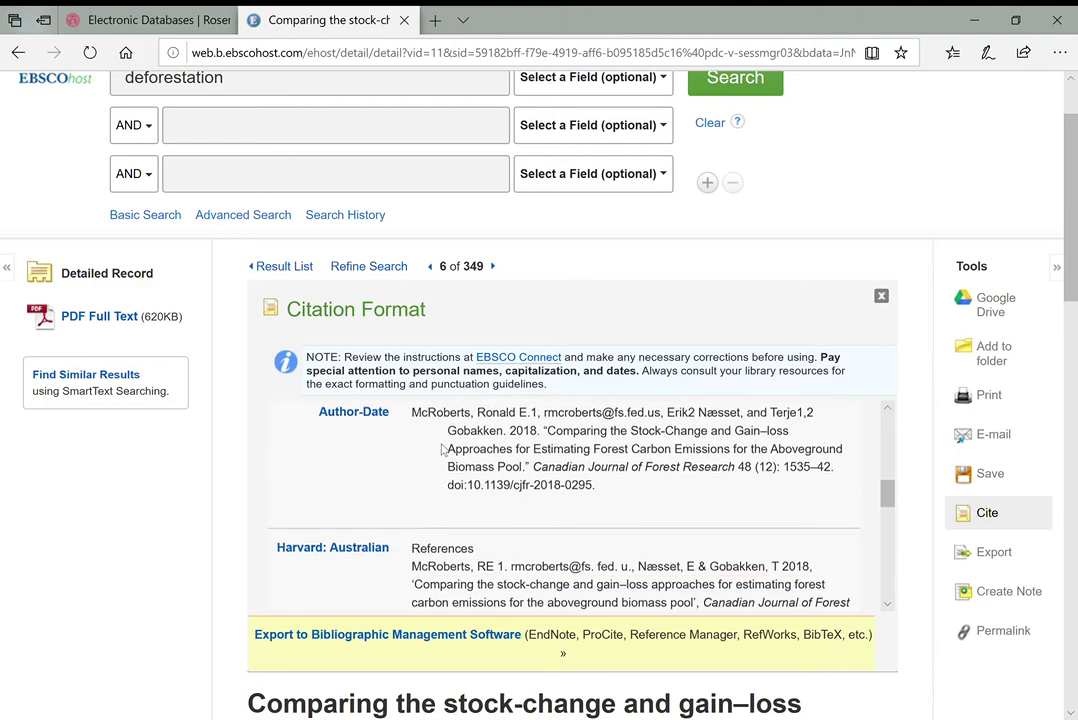
scroll(428, 436, down, 10)
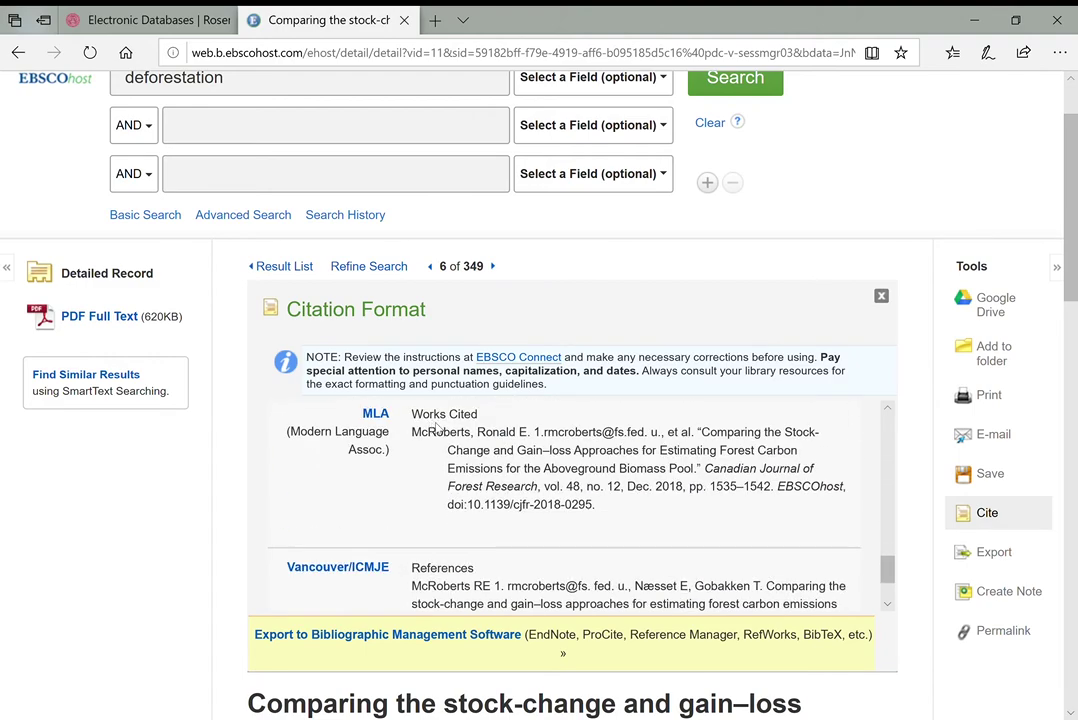
scroll(441, 435, up, 4)
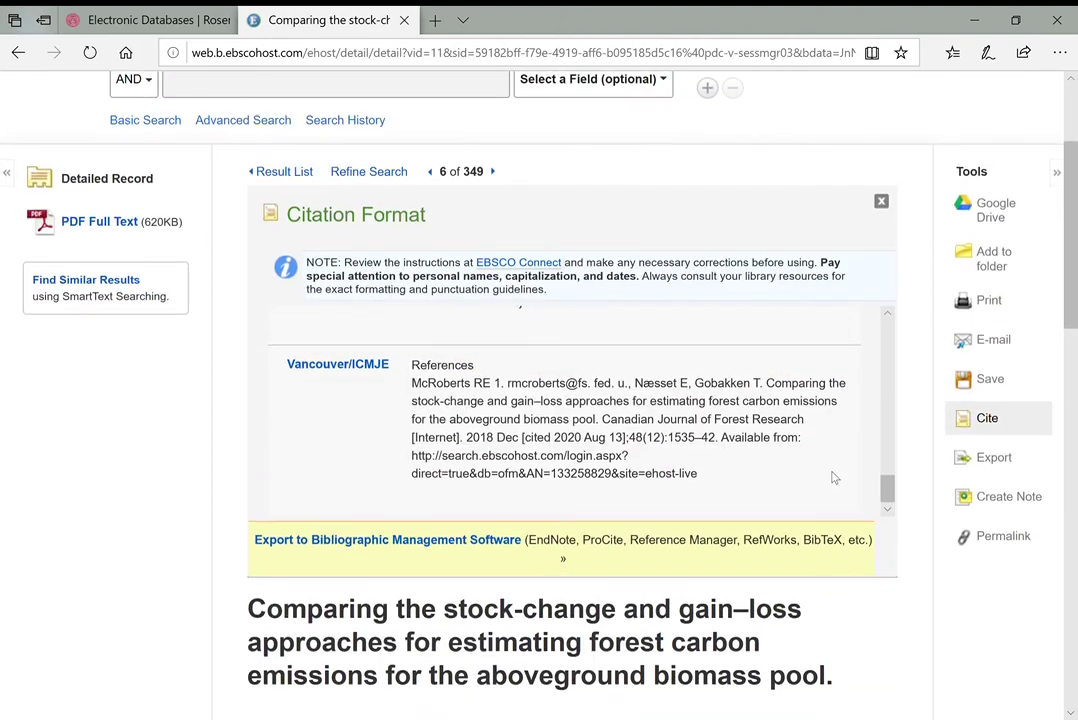
click(1011, 541)
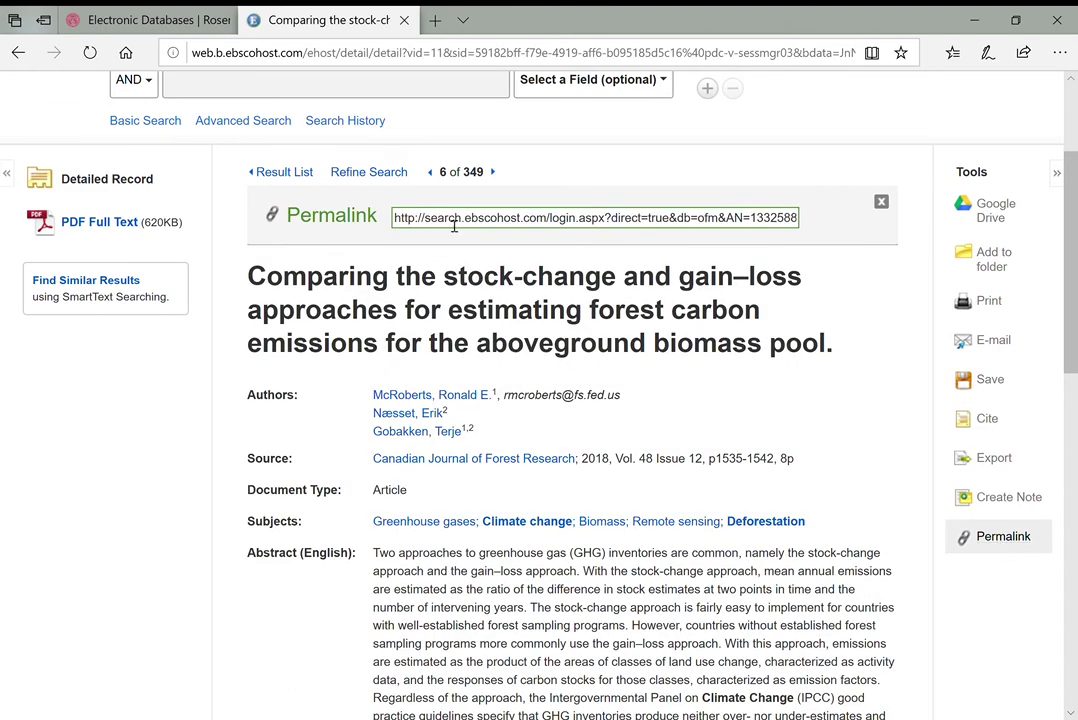
Step: Highlight the full URL in the Permalink box
click(589, 226)
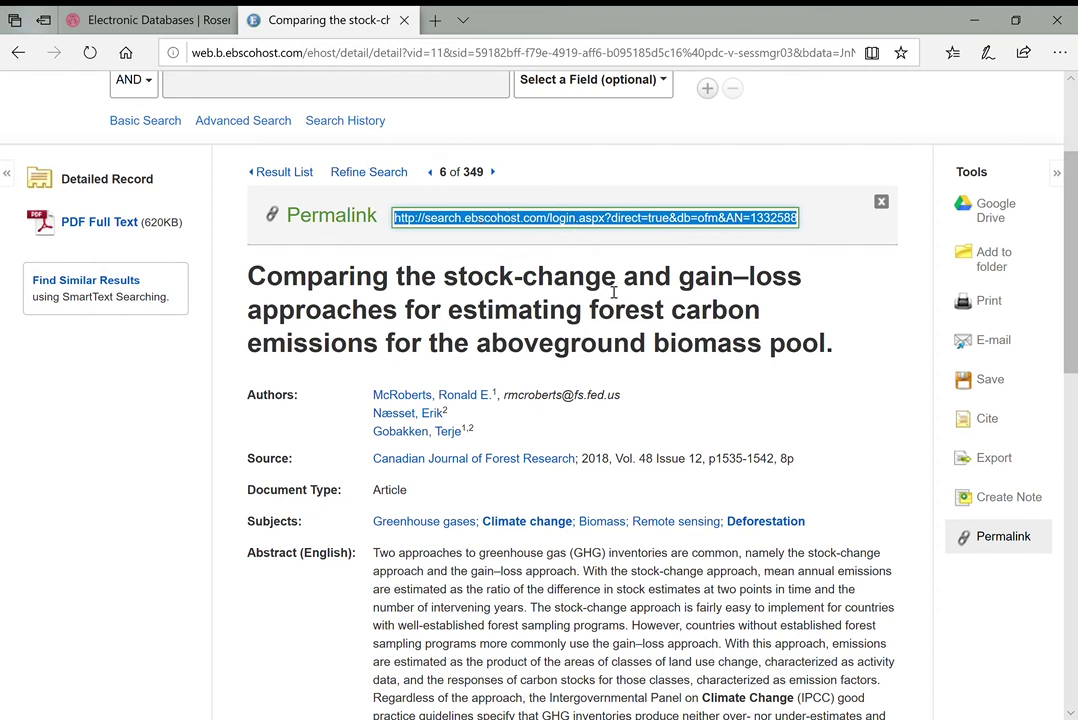
scroll(681, 239, up, 2)
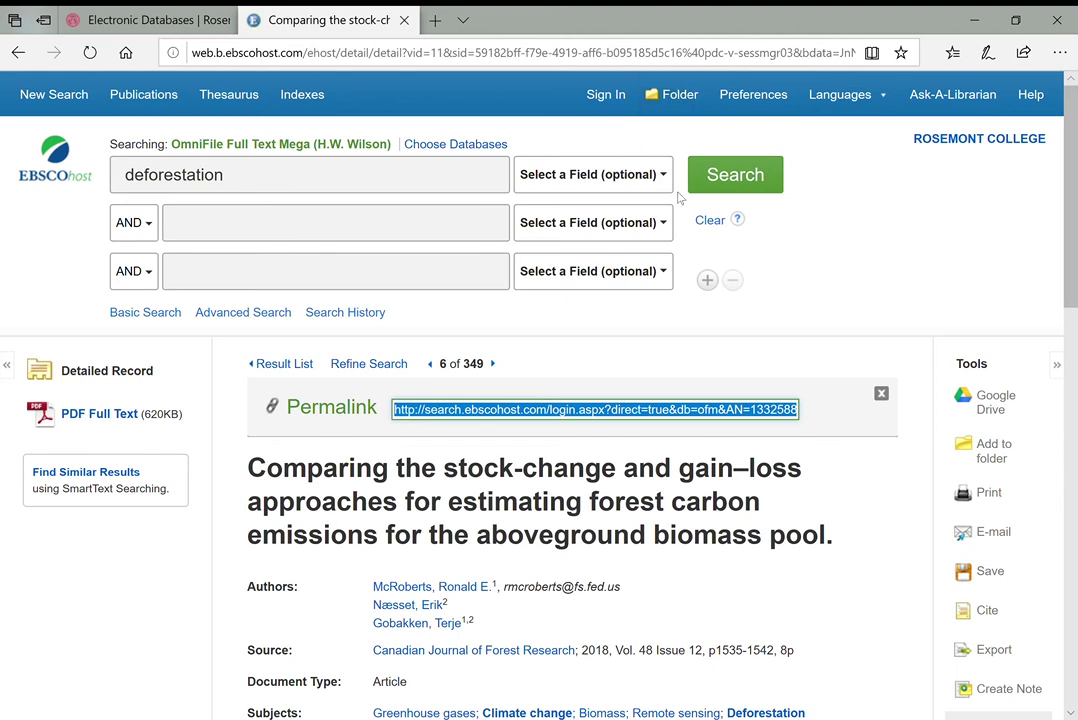
Step: Add the forest carbon article to the folder and view Folder Contents
click(994, 450)
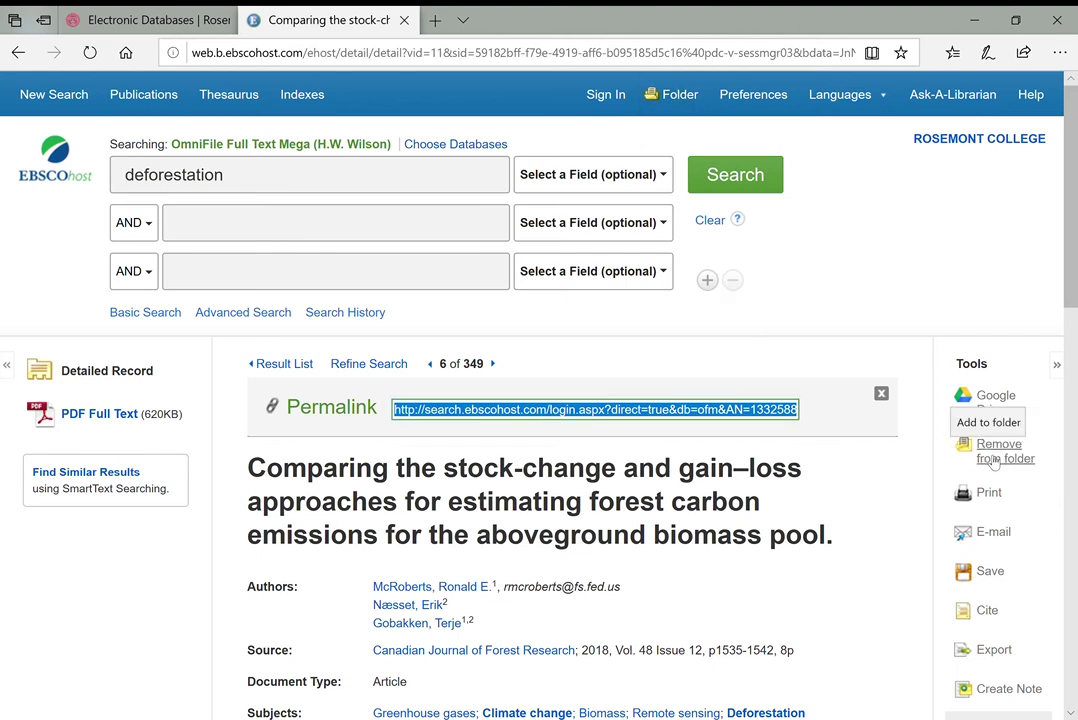
click(682, 102)
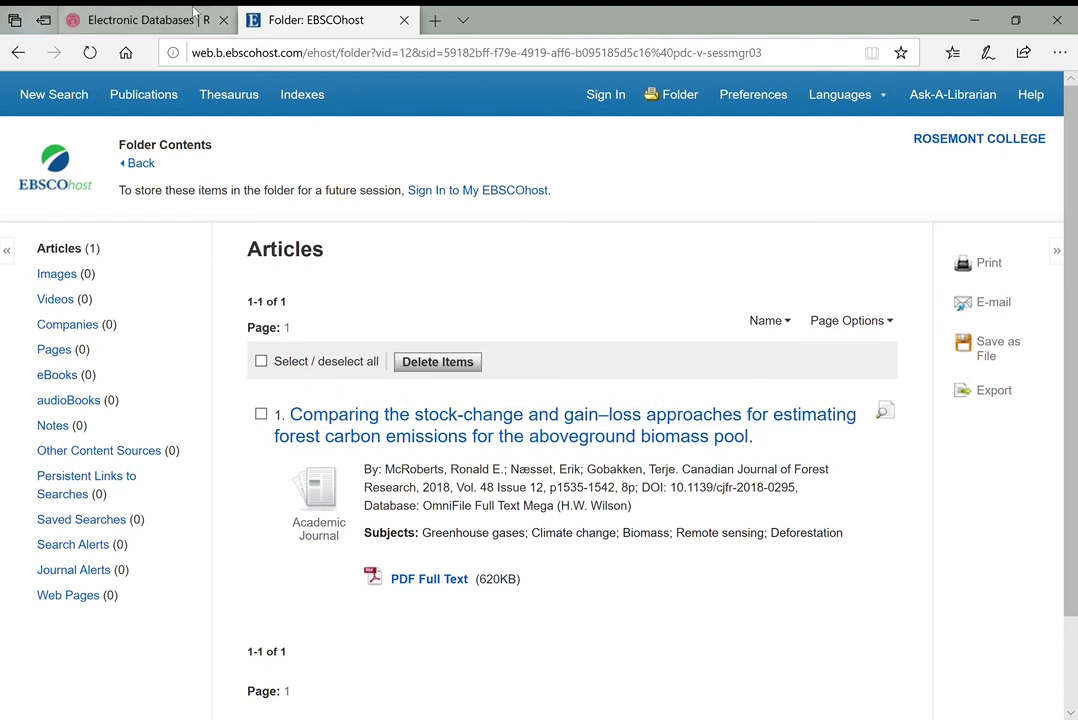
mouse_move(150, 20)
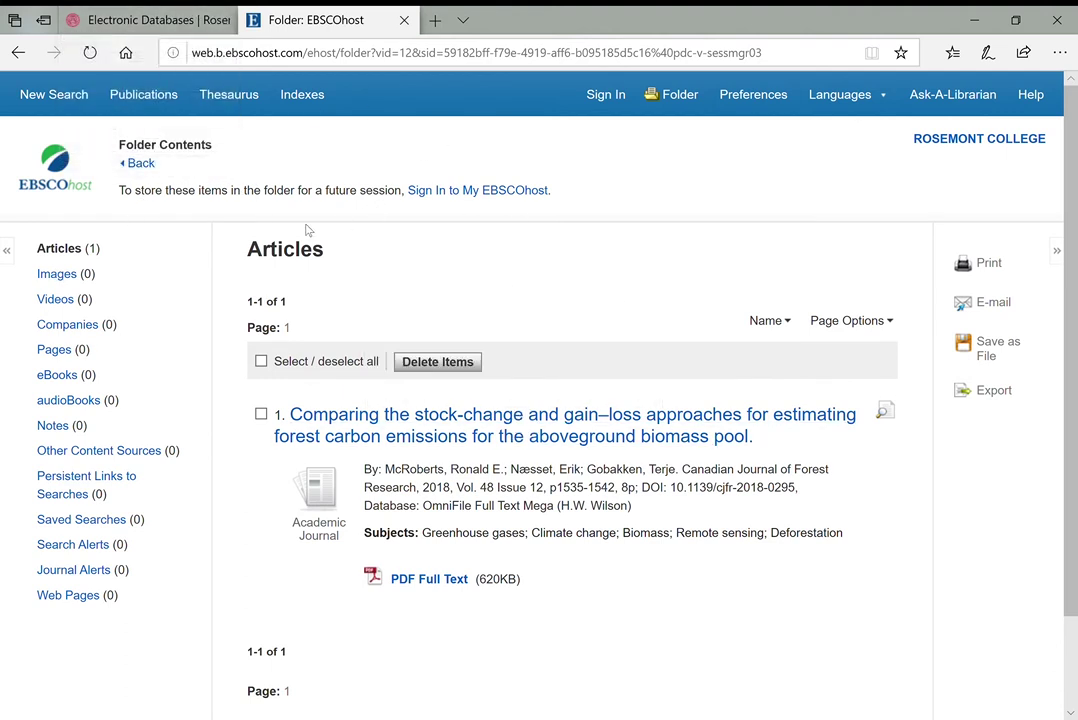
Step: Return to the article's record, review the Choose Databases list, and cancel without changes
click(140, 168)
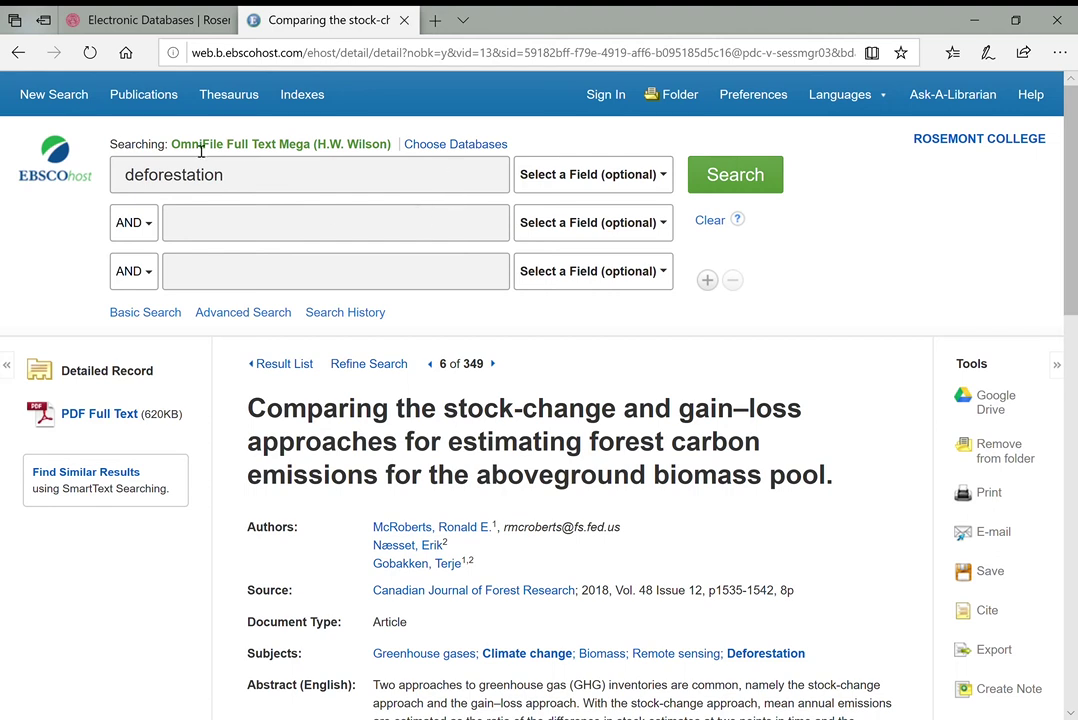
click(456, 145)
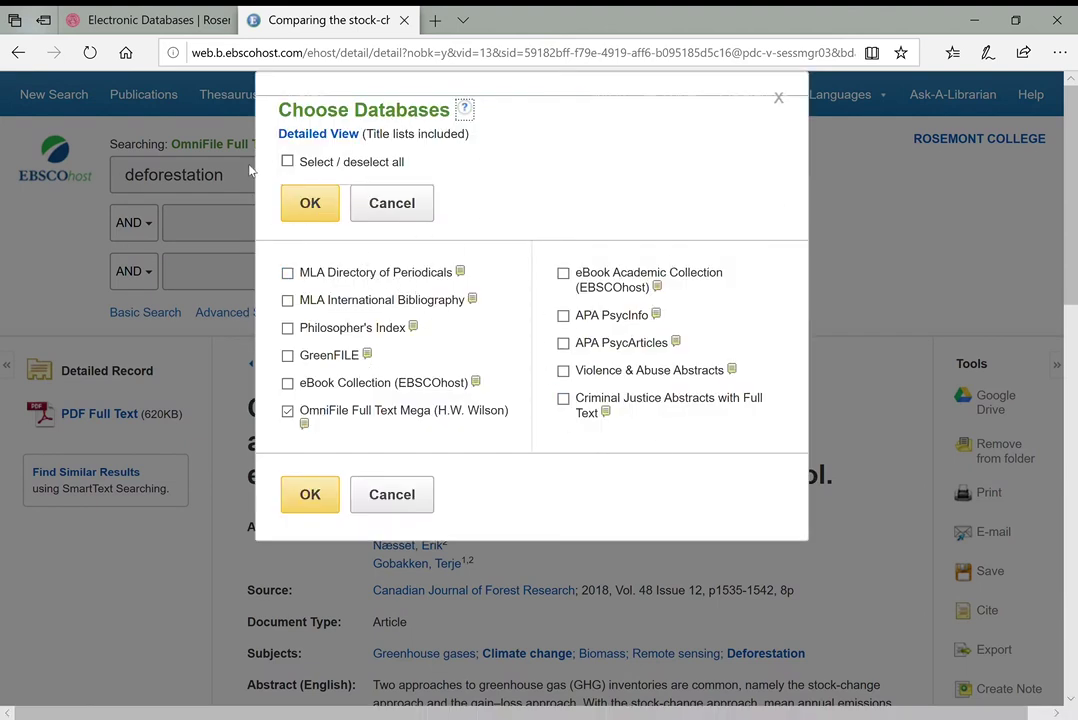
click(301, 167)
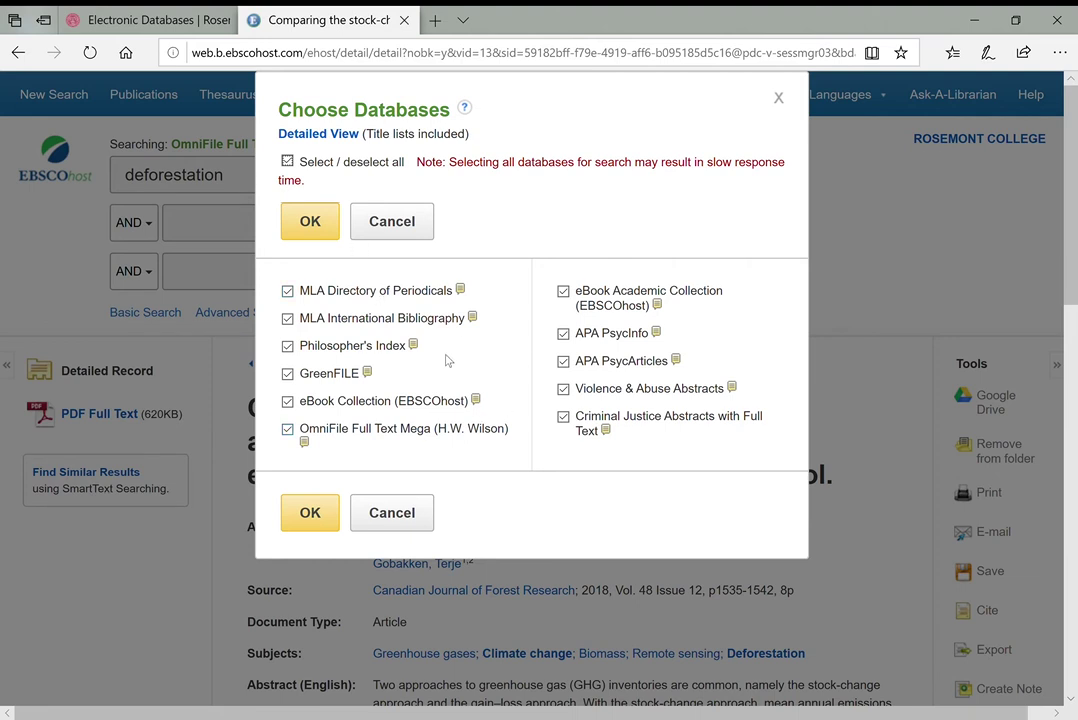
mouse_move(369, 376)
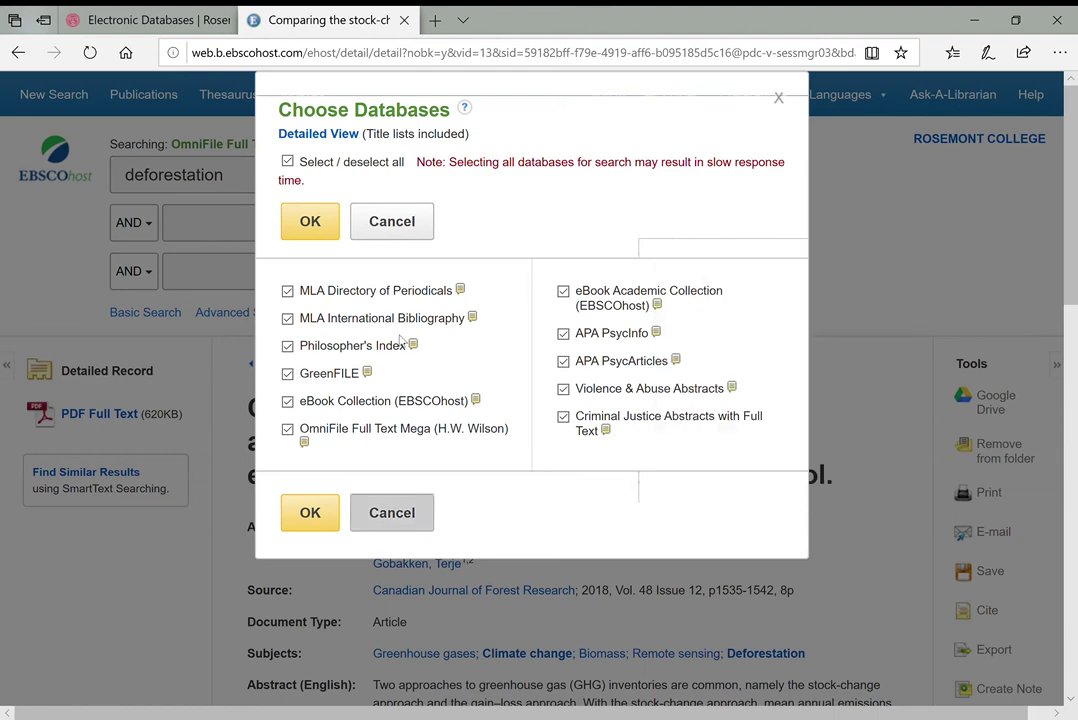
click(390, 513)
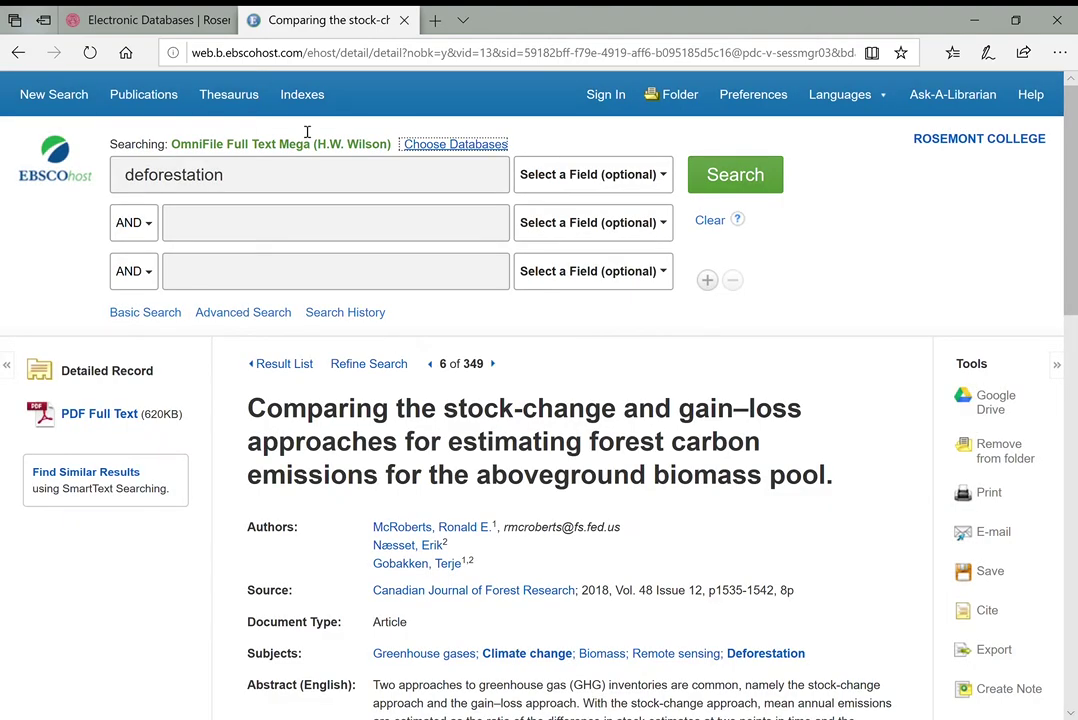
Step: Open JSTOR in a new tab from Rosemont's Electronic Databases list
click(165, 22)
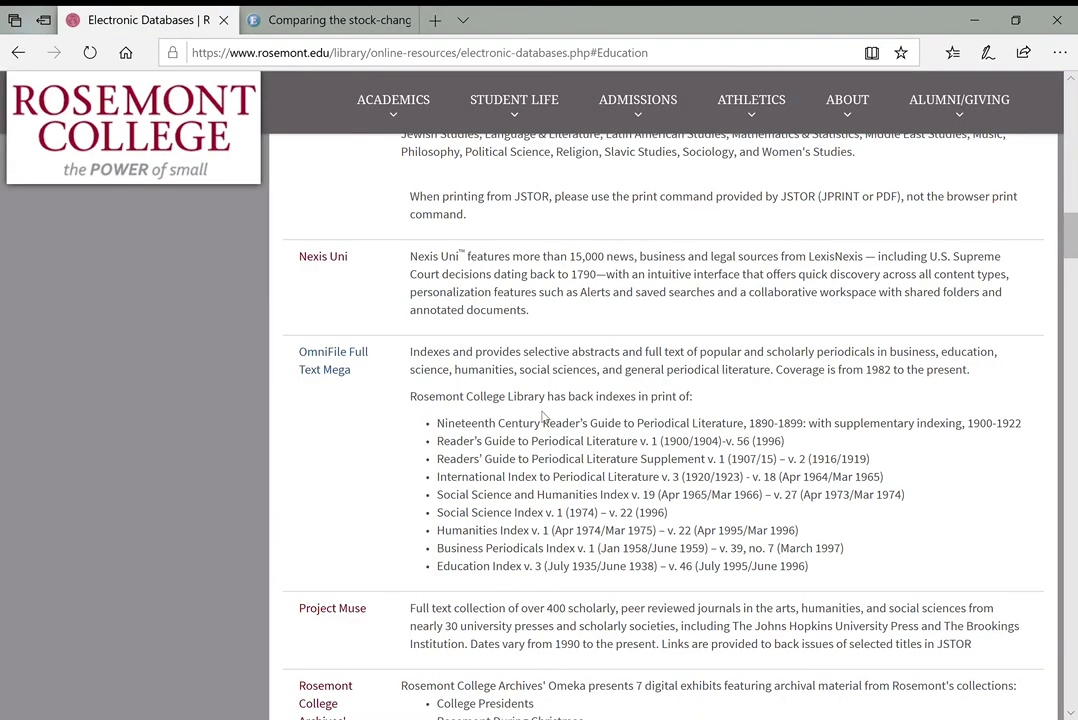
scroll(537, 400, down, 3)
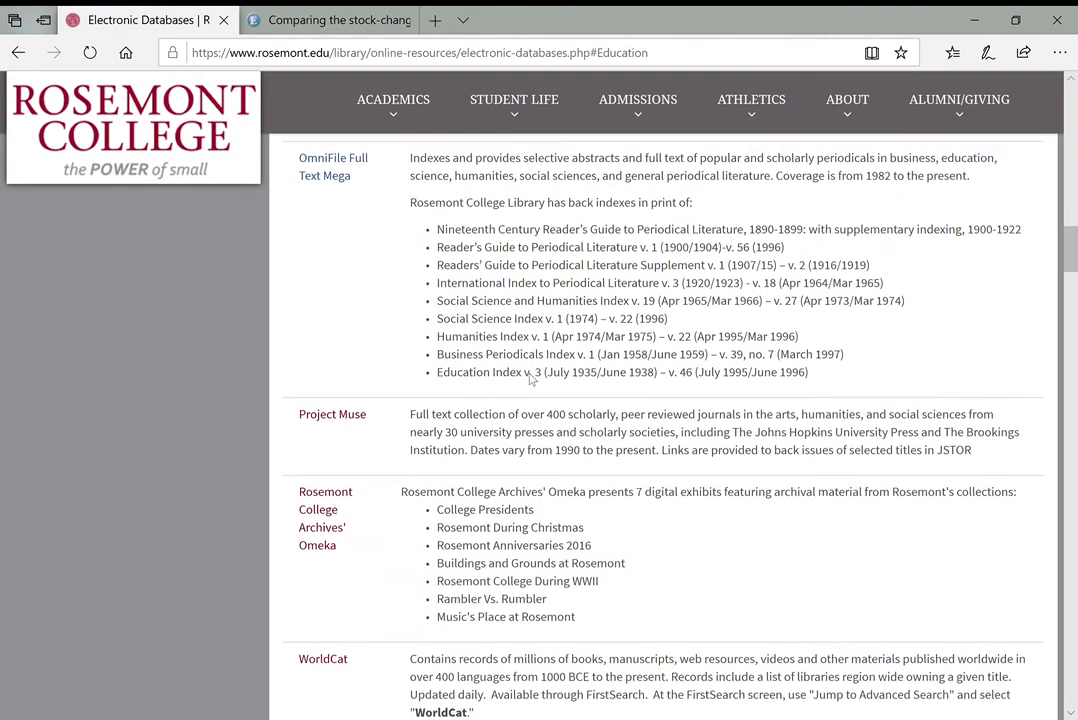
scroll(525, 380, up, 7)
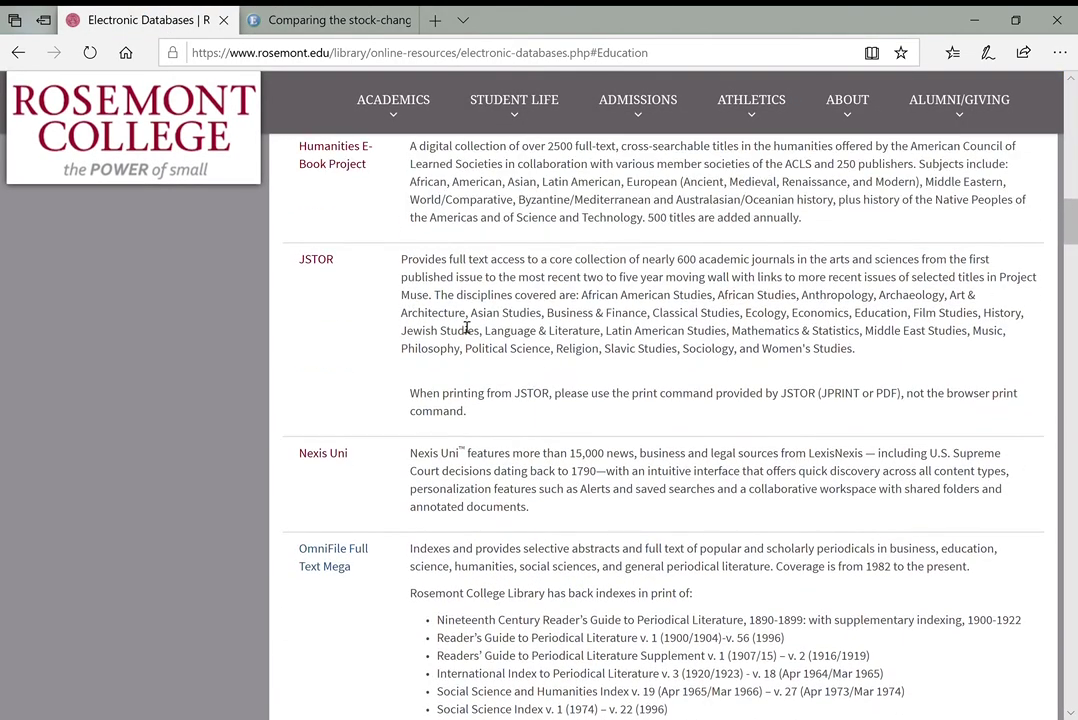
click(315, 258)
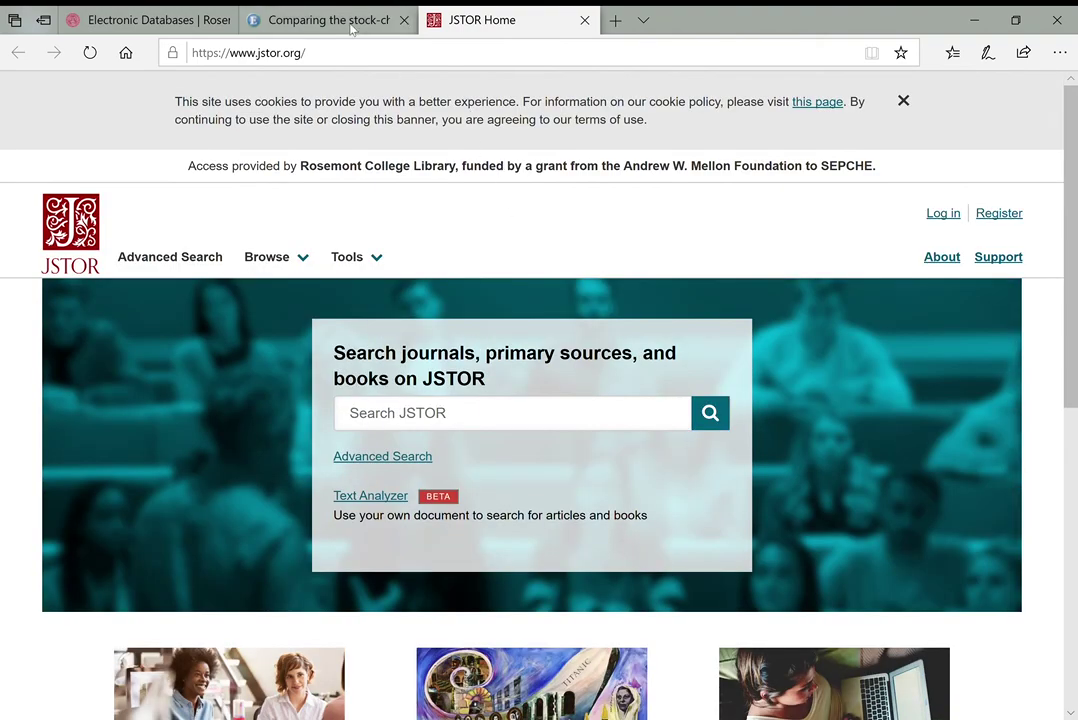
Step: Back on the databases list, check OmniFile's coverage start year
click(173, 22)
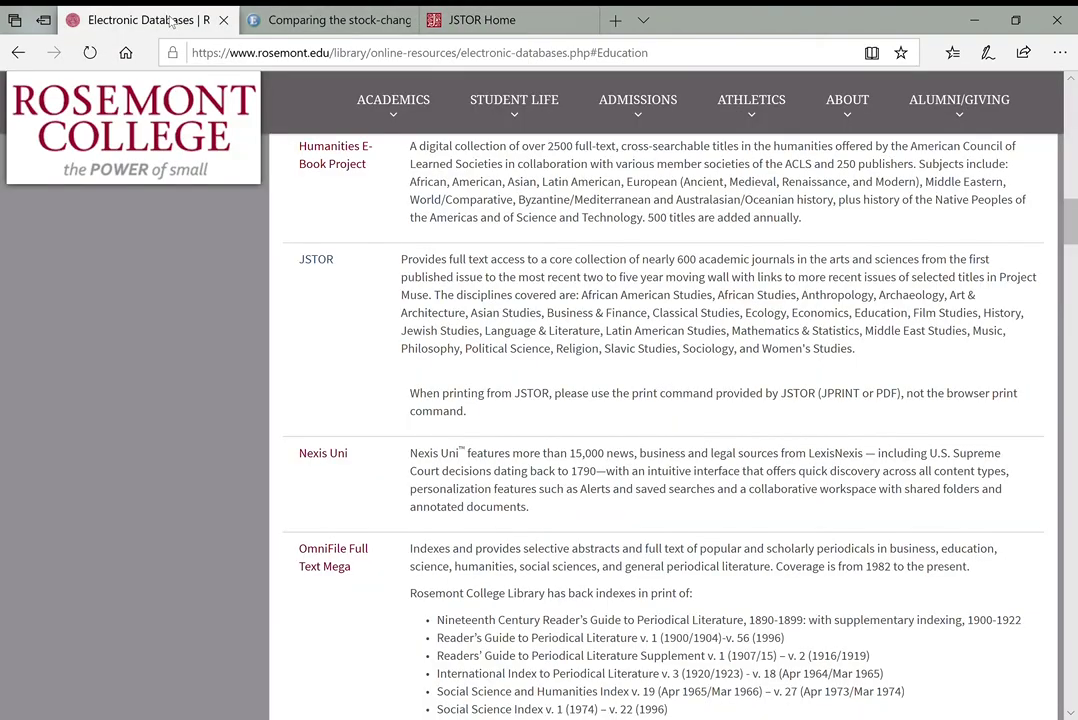
scroll(463, 444, down, 1)
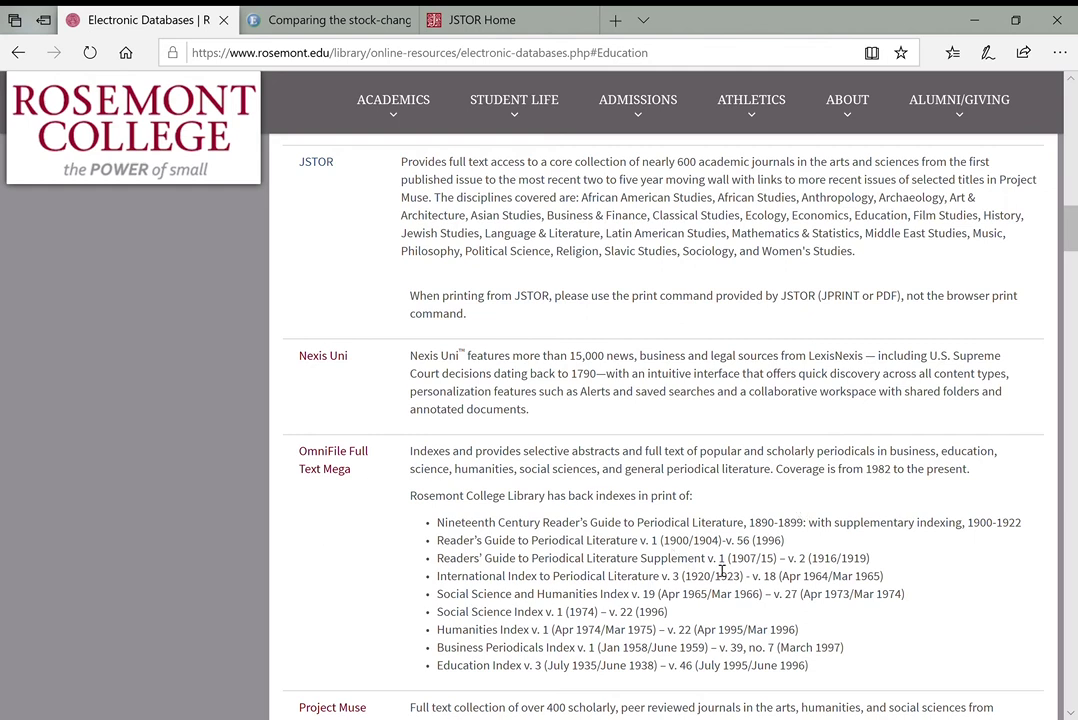
drag(871, 472, 898, 474)
click(842, 474)
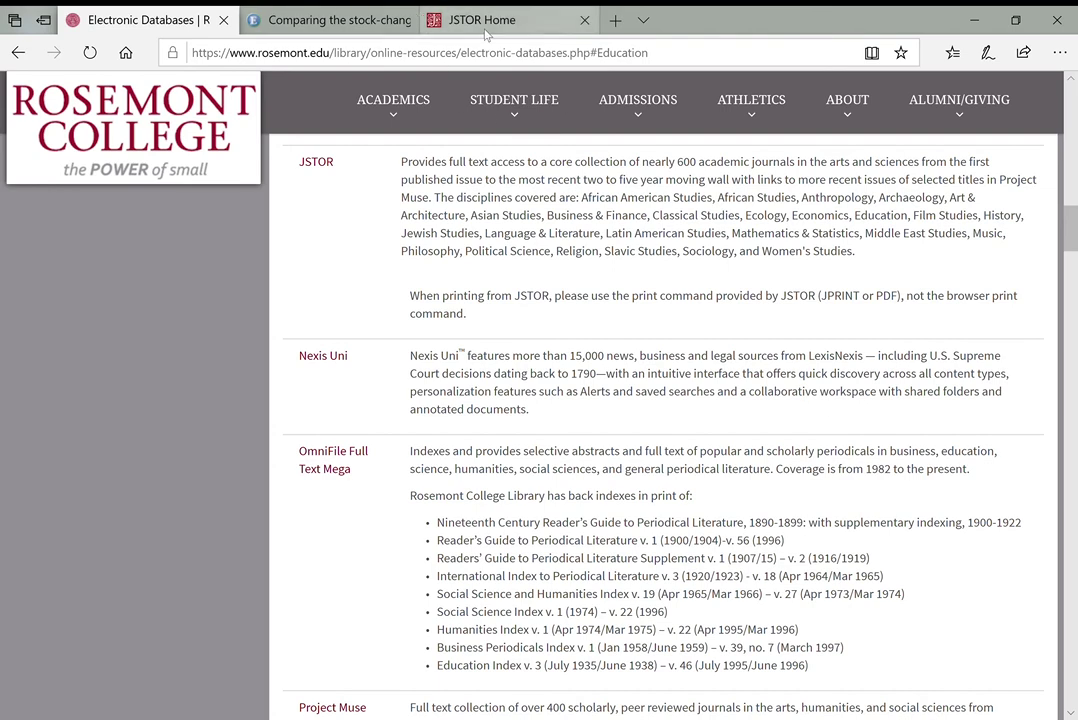
Step: On the JSTOR home tab, close the cookie notice and go to Advanced Search
click(428, 24)
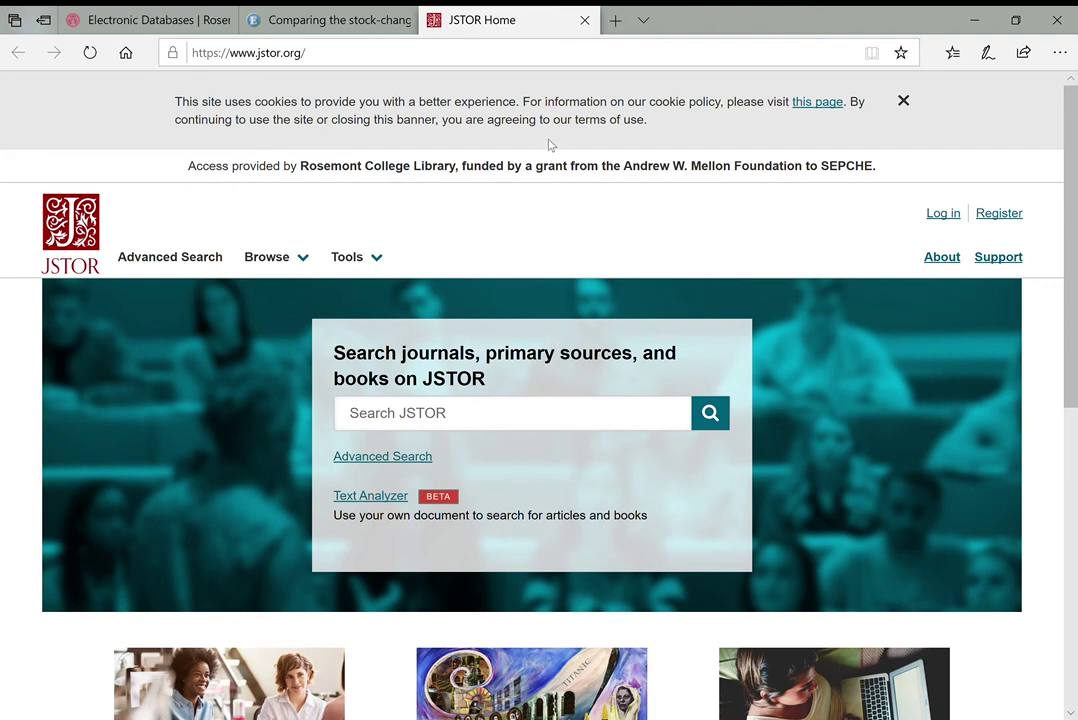
drag(217, 166, 457, 166)
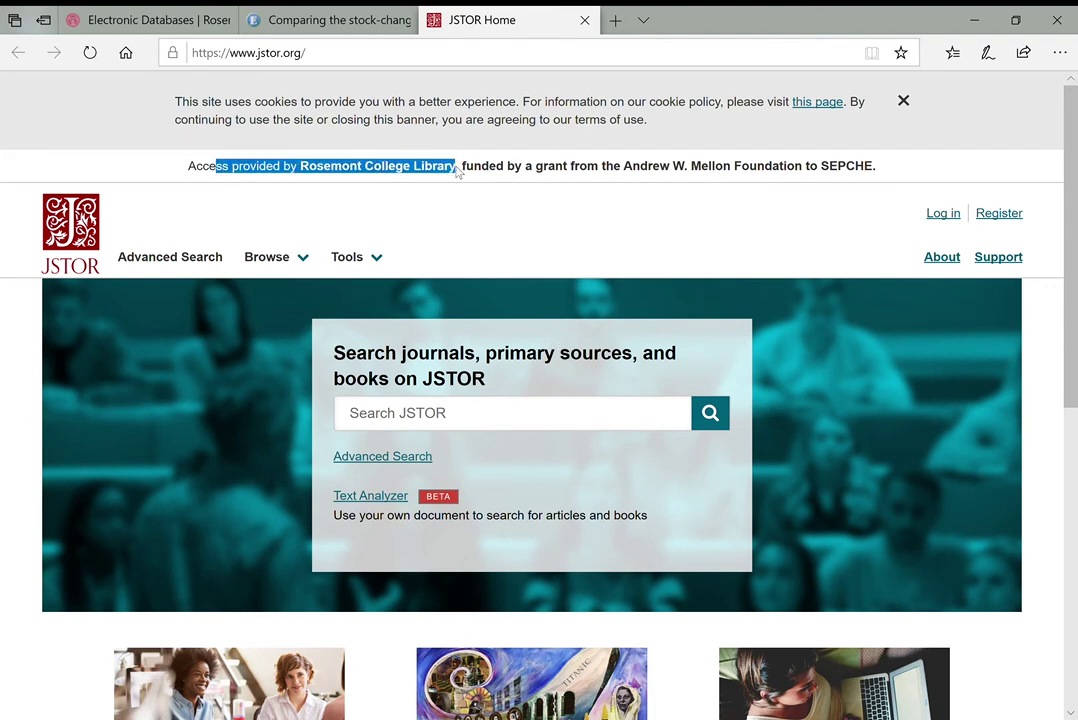
click(398, 212)
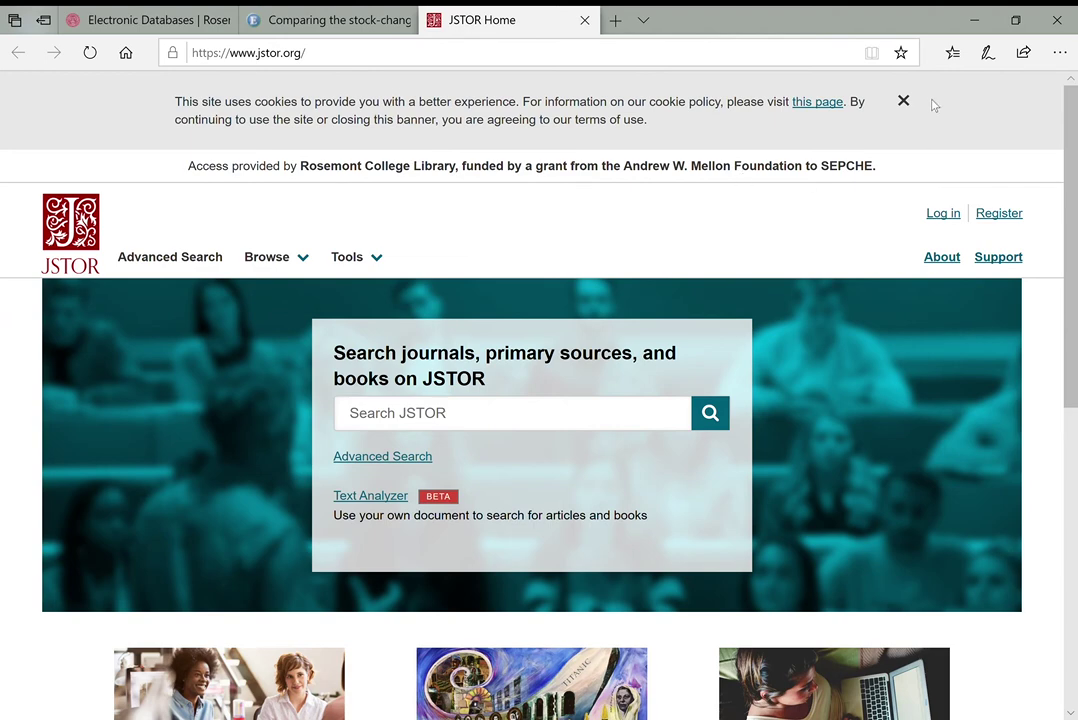
click(903, 101)
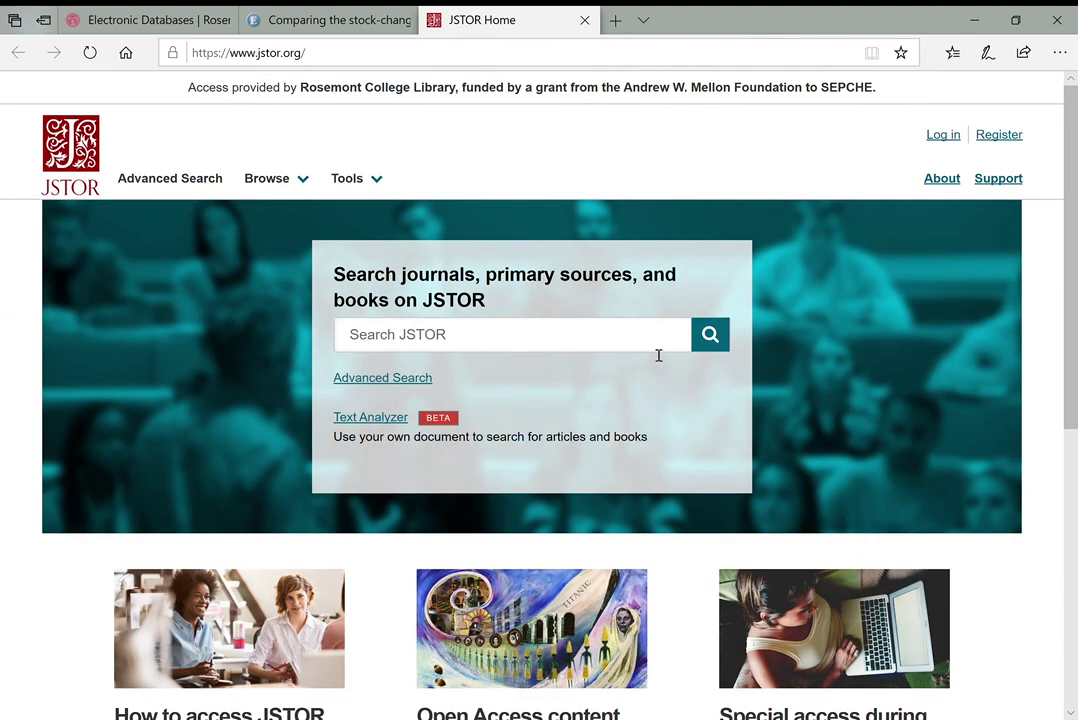
click(419, 381)
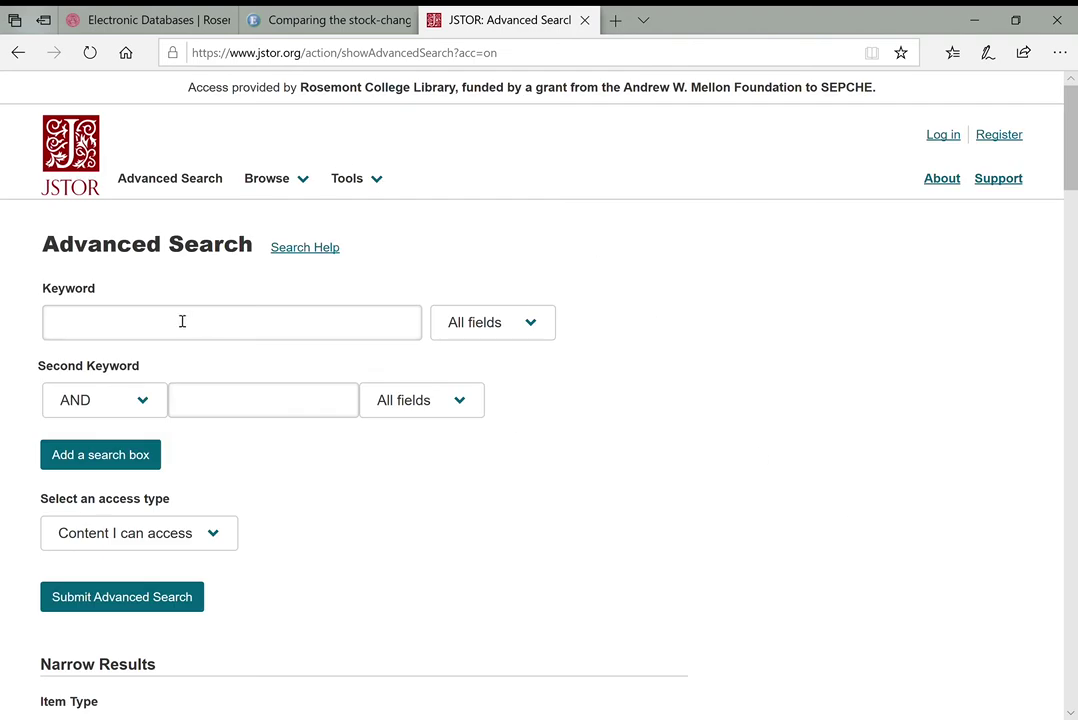
Step: Keep the access type set to Content I can access
click(148, 322)
click(224, 402)
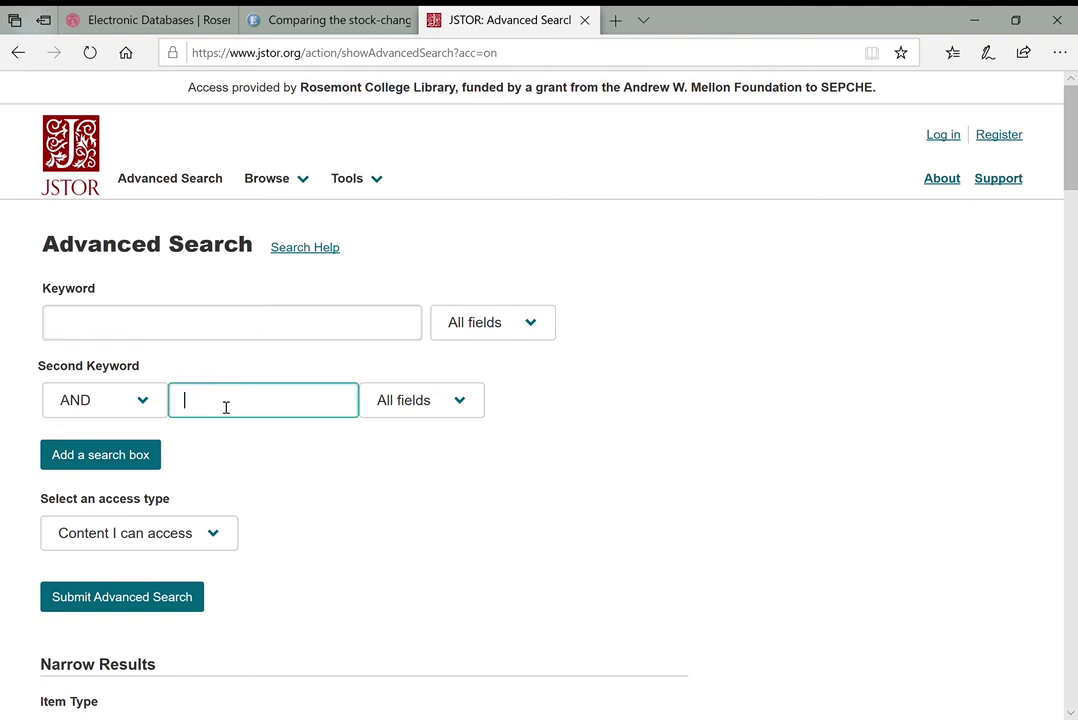
click(315, 536)
click(229, 531)
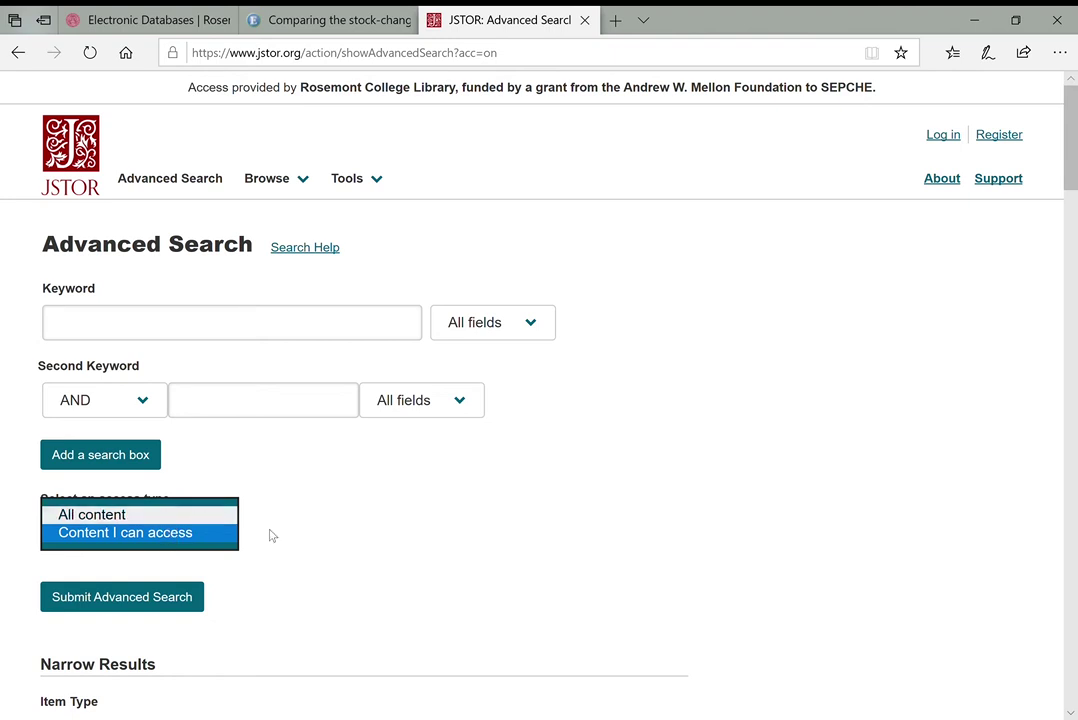
click(240, 530)
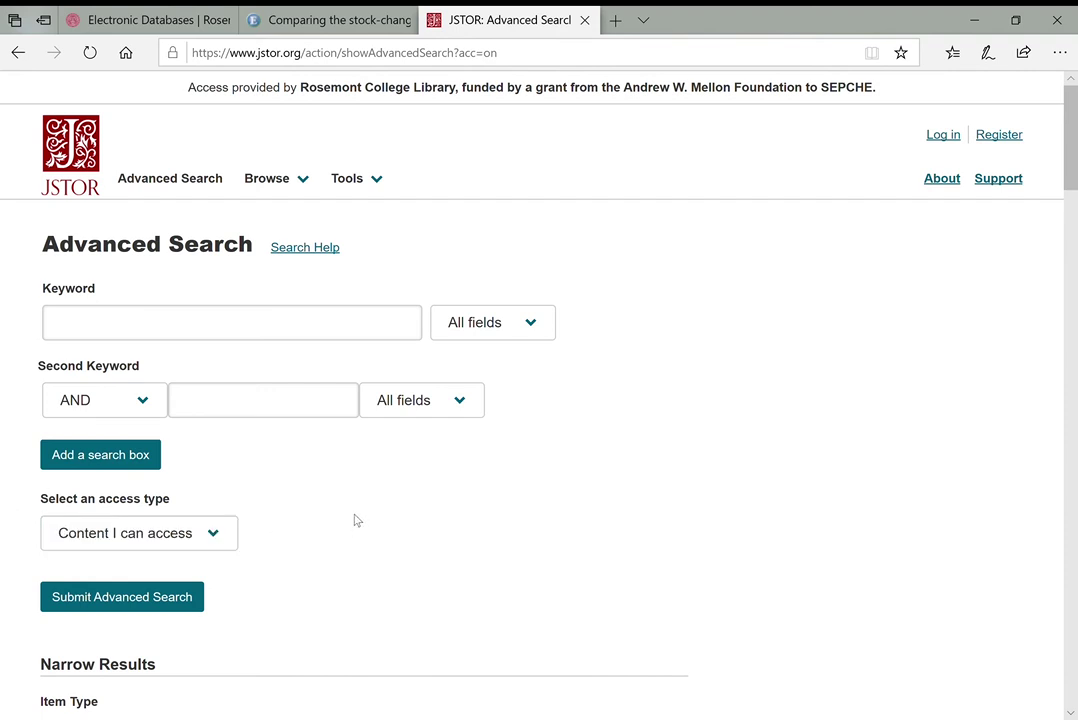
Step: Narrow results to Articles in English
scroll(337, 529, down, 4)
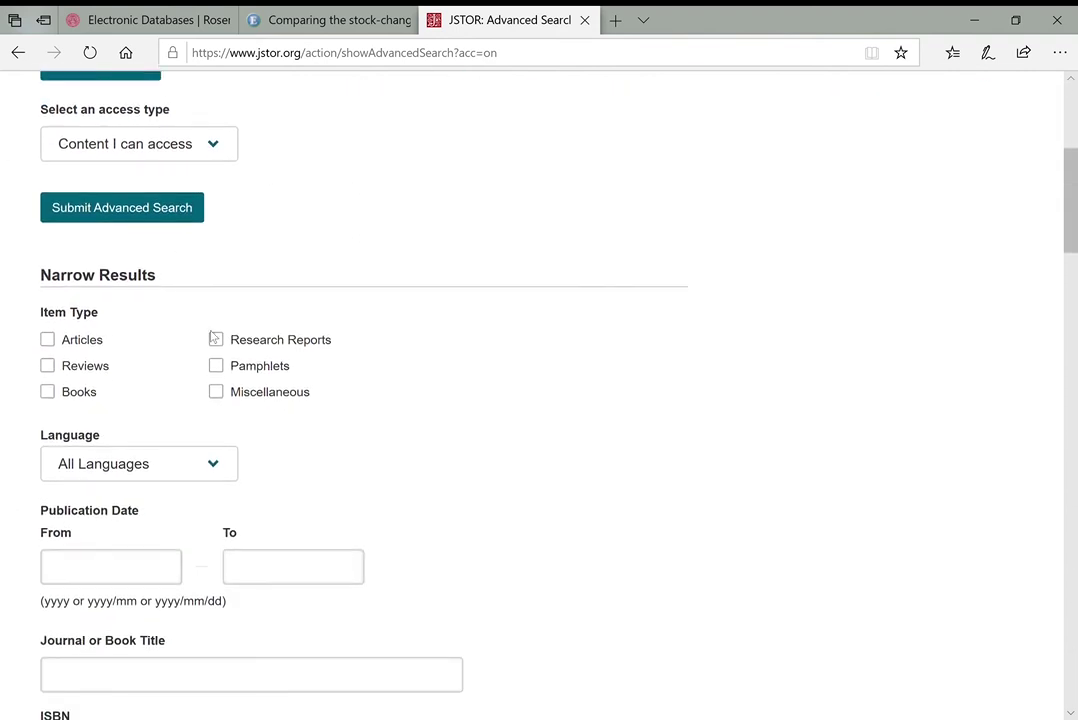
click(80, 346)
click(216, 467)
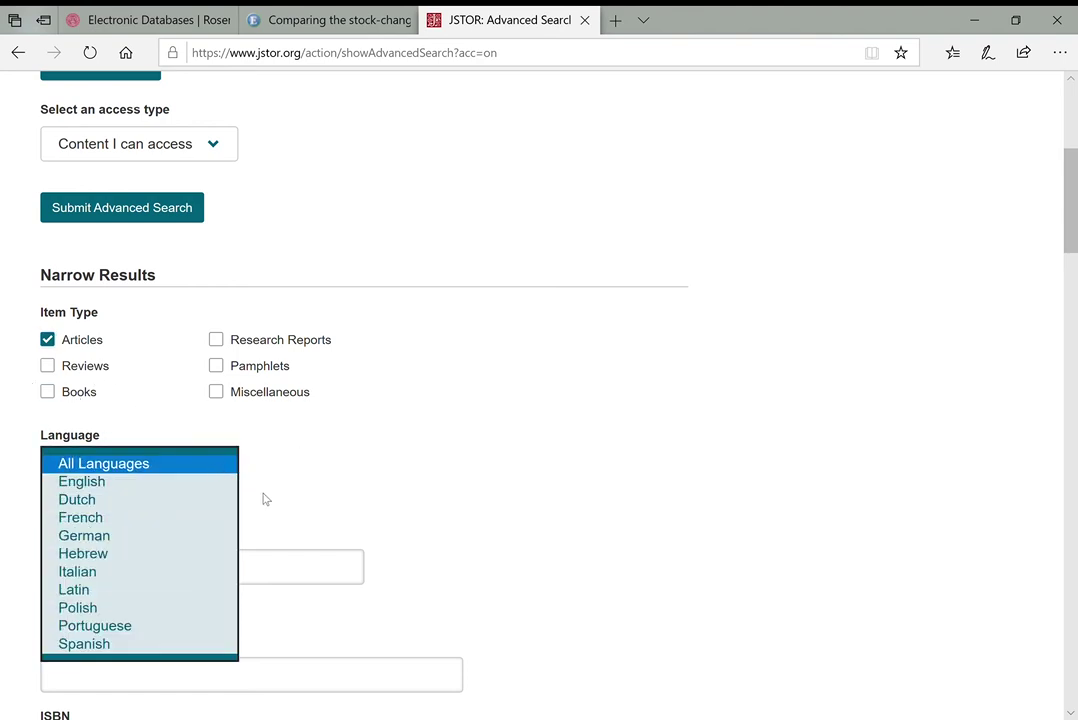
click(100, 486)
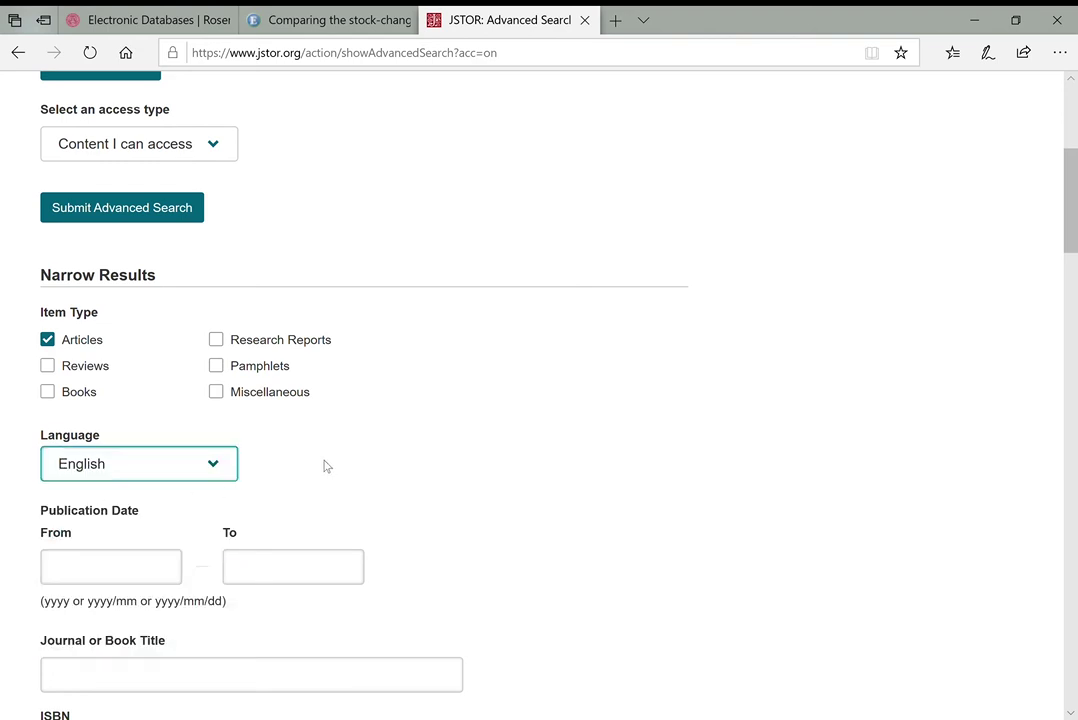
Step: Set the publication date end year to 1990
scroll(323, 460, down, 1)
click(118, 478)
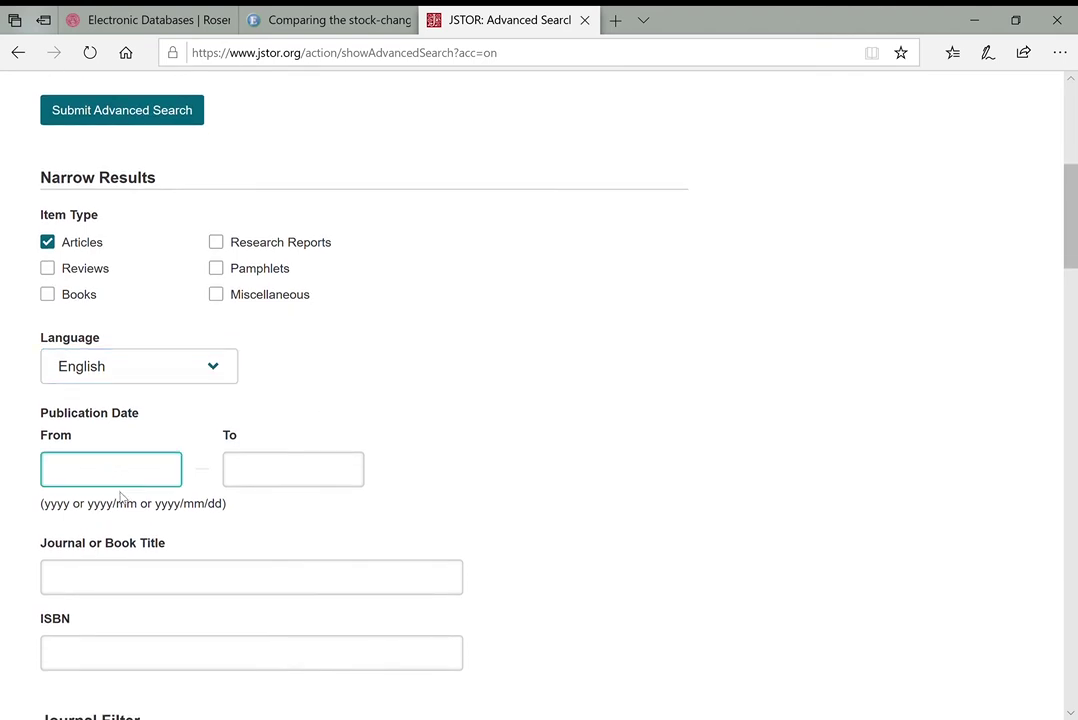
click(288, 474)
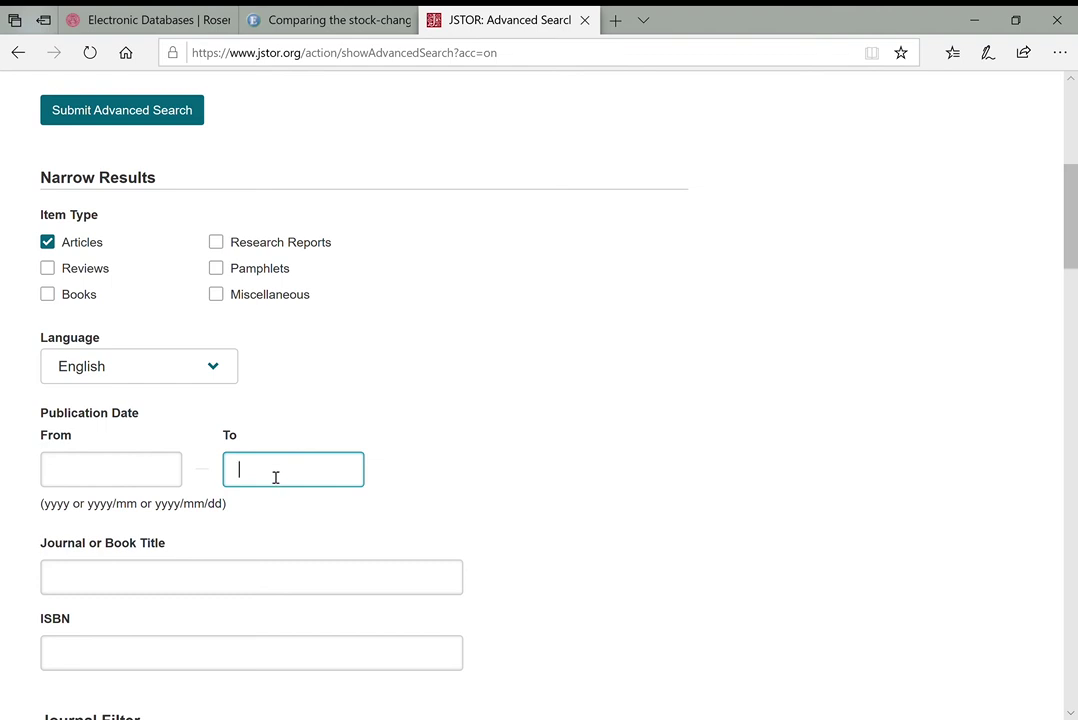
text(1990)
click(254, 510)
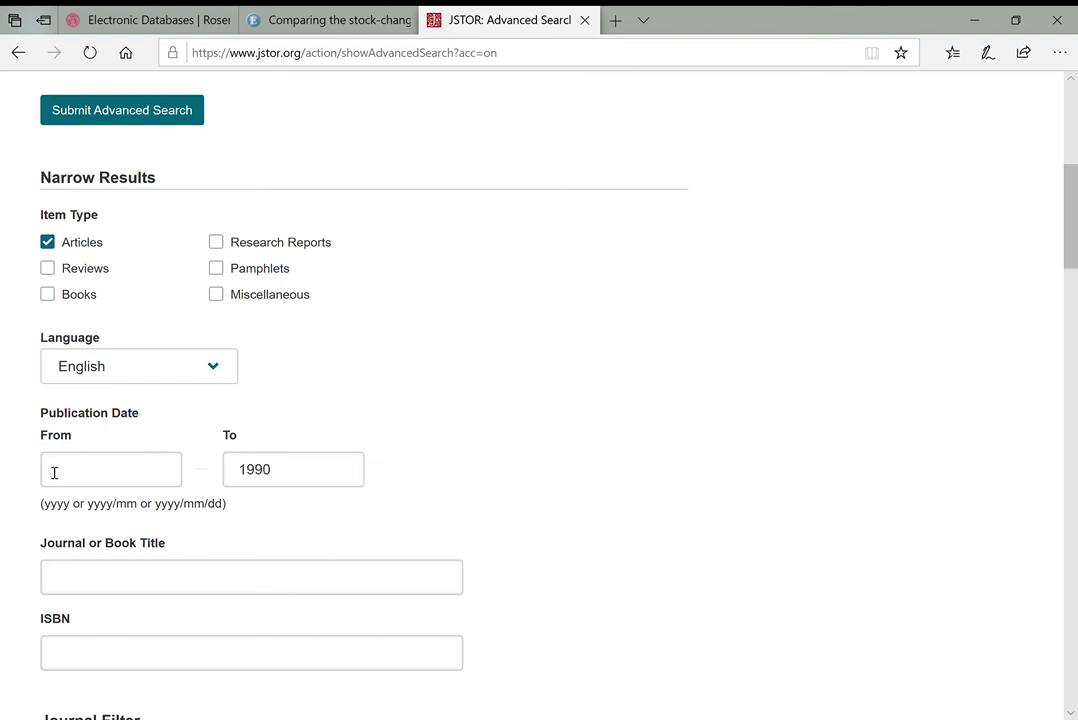
scroll(450, 443, down, 2)
scroll(477, 450, up, 6)
scroll(400, 480, down, 5)
click(275, 390)
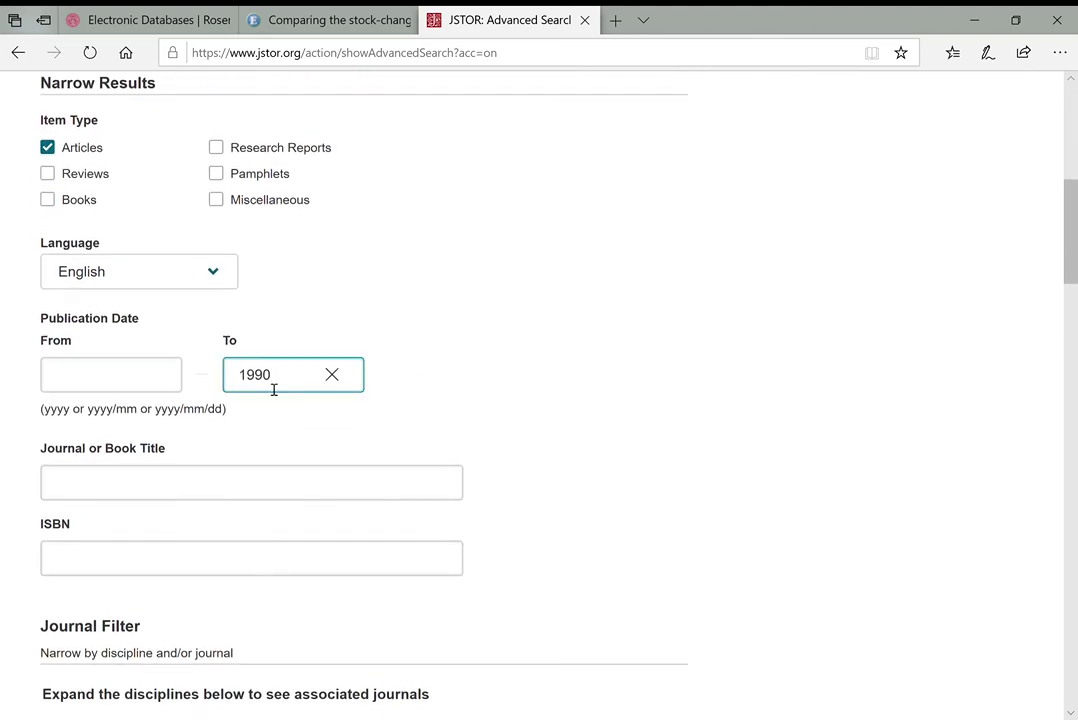
click(332, 374)
Step: Expand and collapse the African American Studies journal list
scroll(380, 455, down, 5)
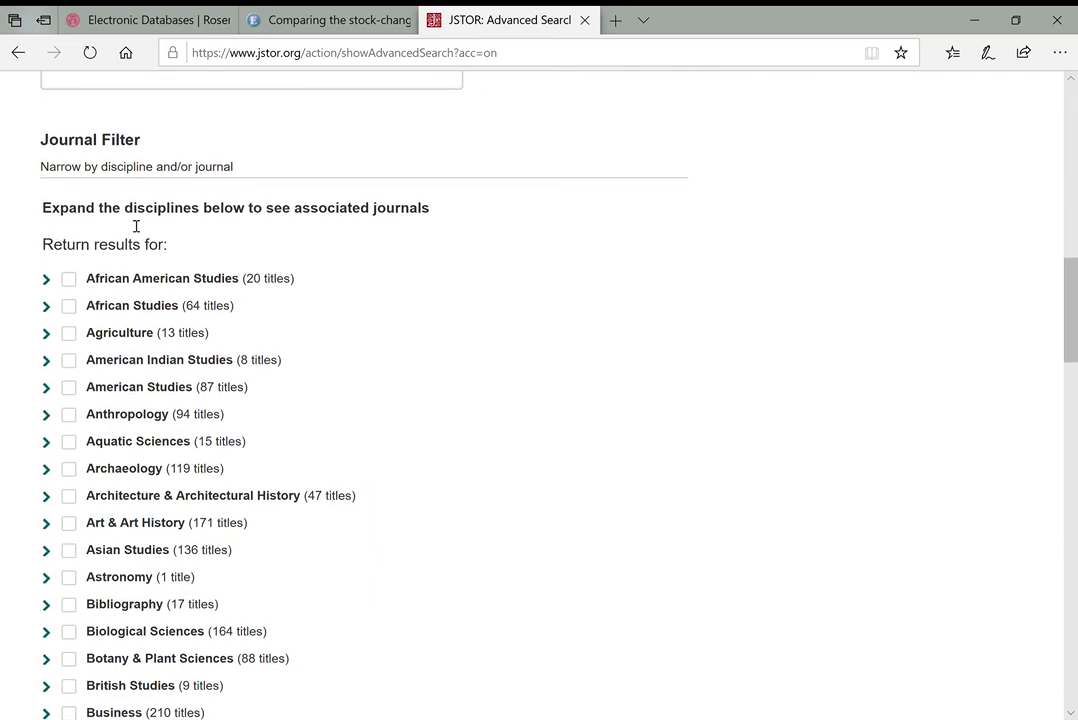
click(47, 279)
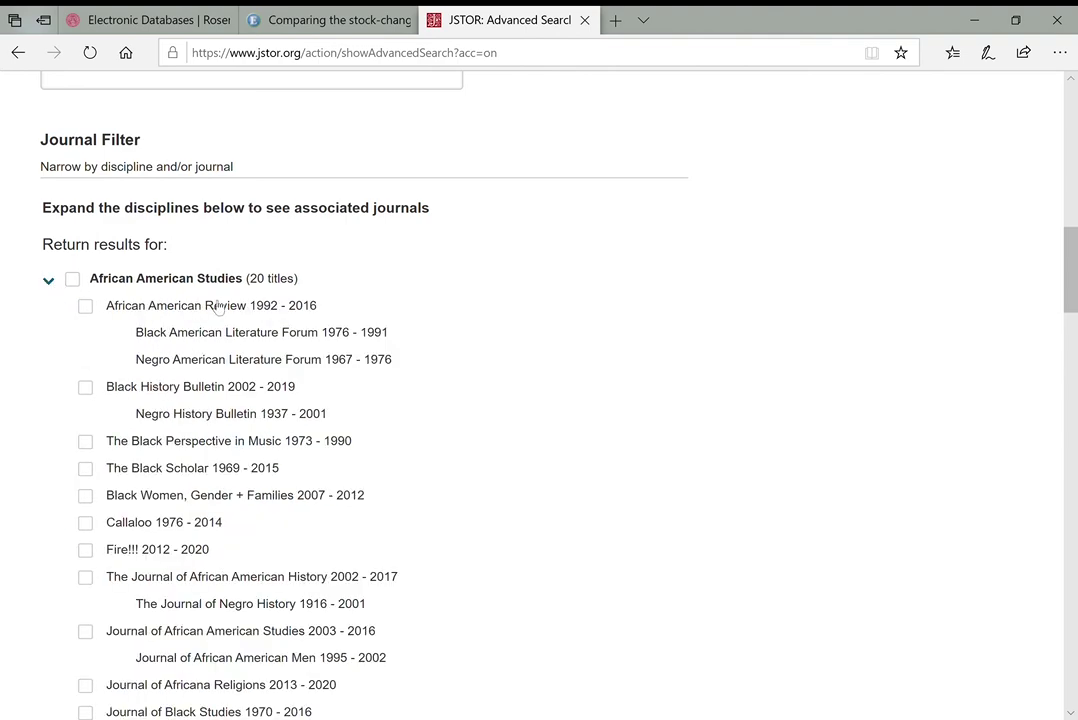
scroll(200, 340, down, 2)
scroll(222, 388, down, 6)
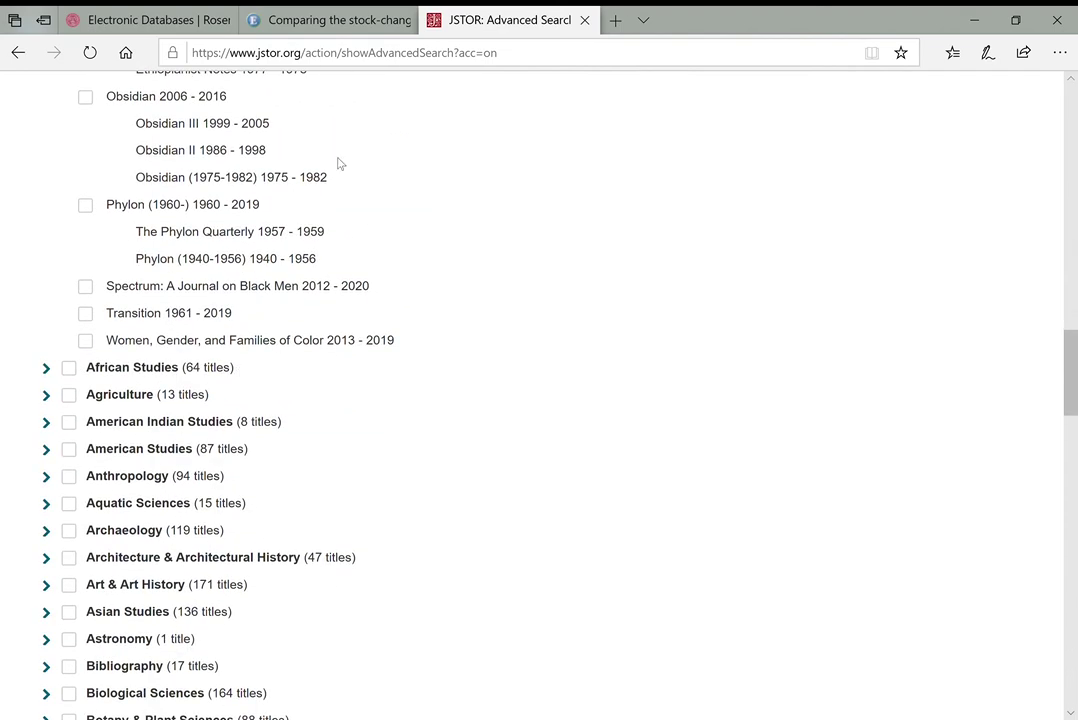
scroll(361, 356, up, 6)
scroll(185, 196, up, 2)
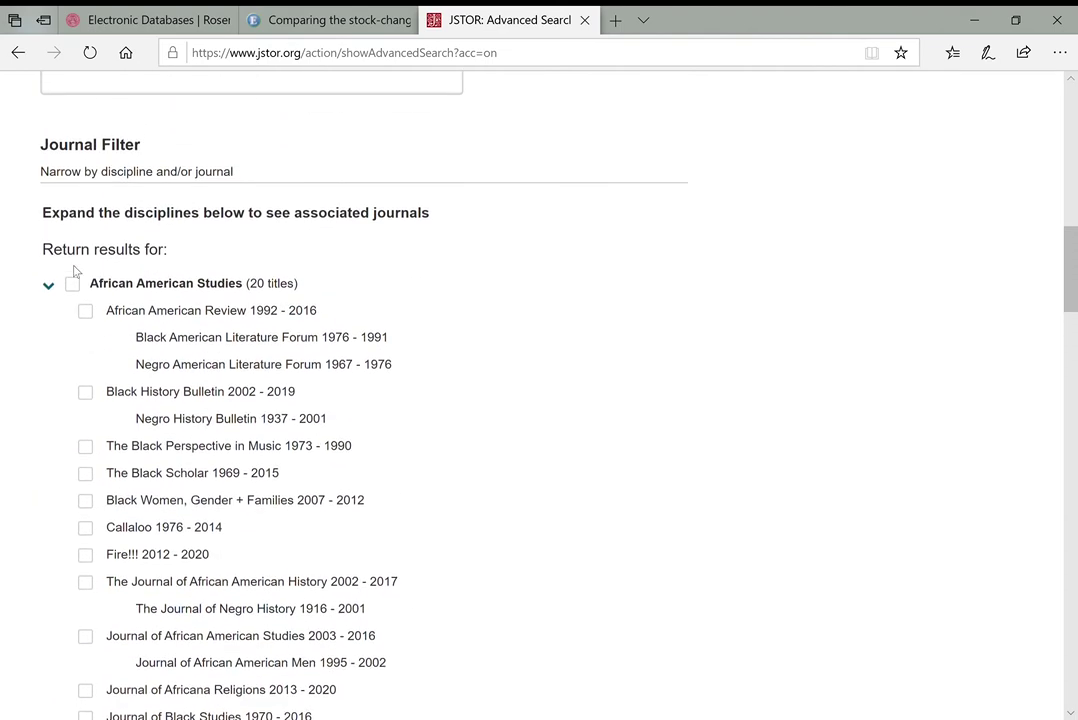
click(47, 285)
scroll(499, 410, up, 5)
scroll(499, 410, up, 4)
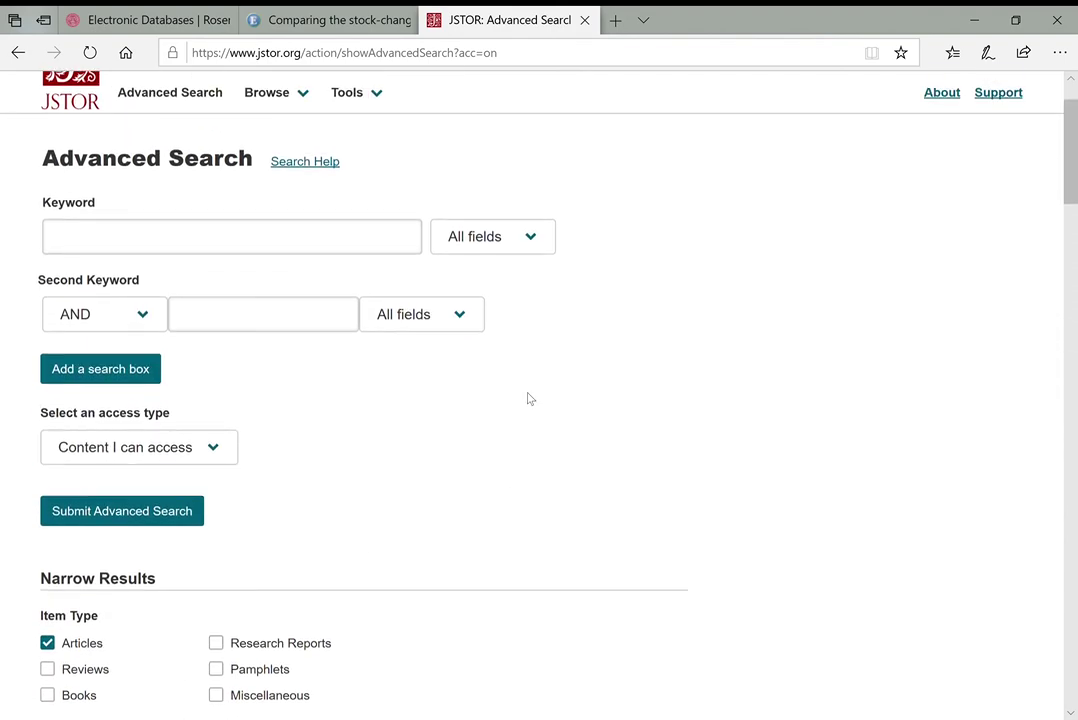
Step: Enter deforestation as the keyword and submit the advanced search
click(138, 251)
text(deforestation)
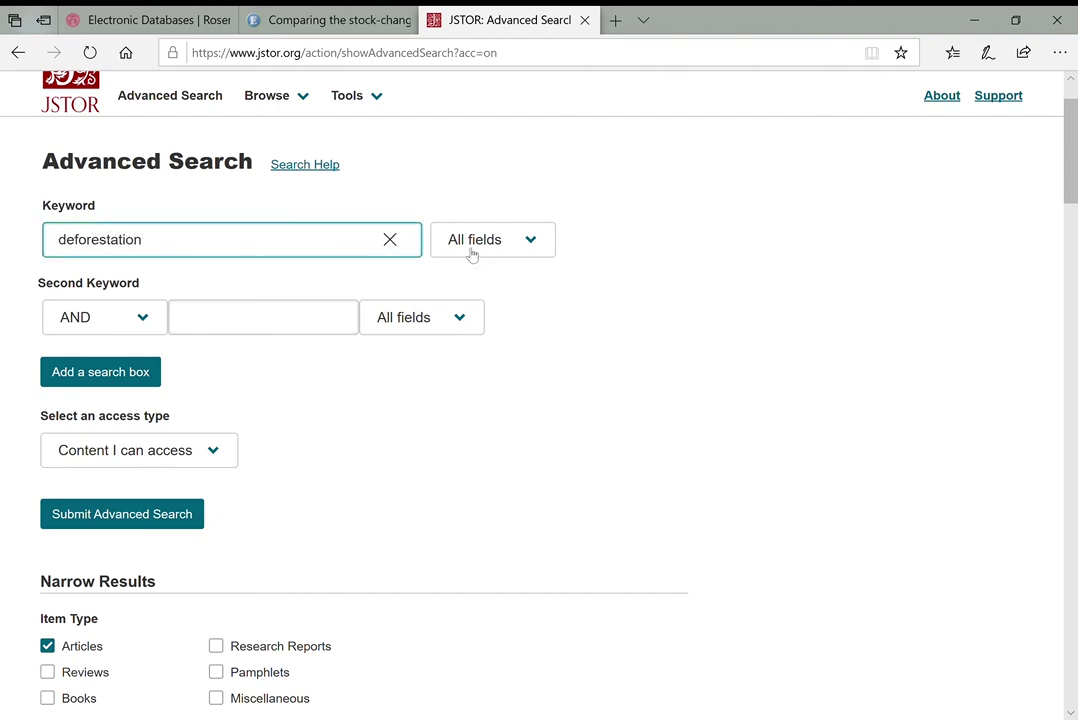
click(135, 522)
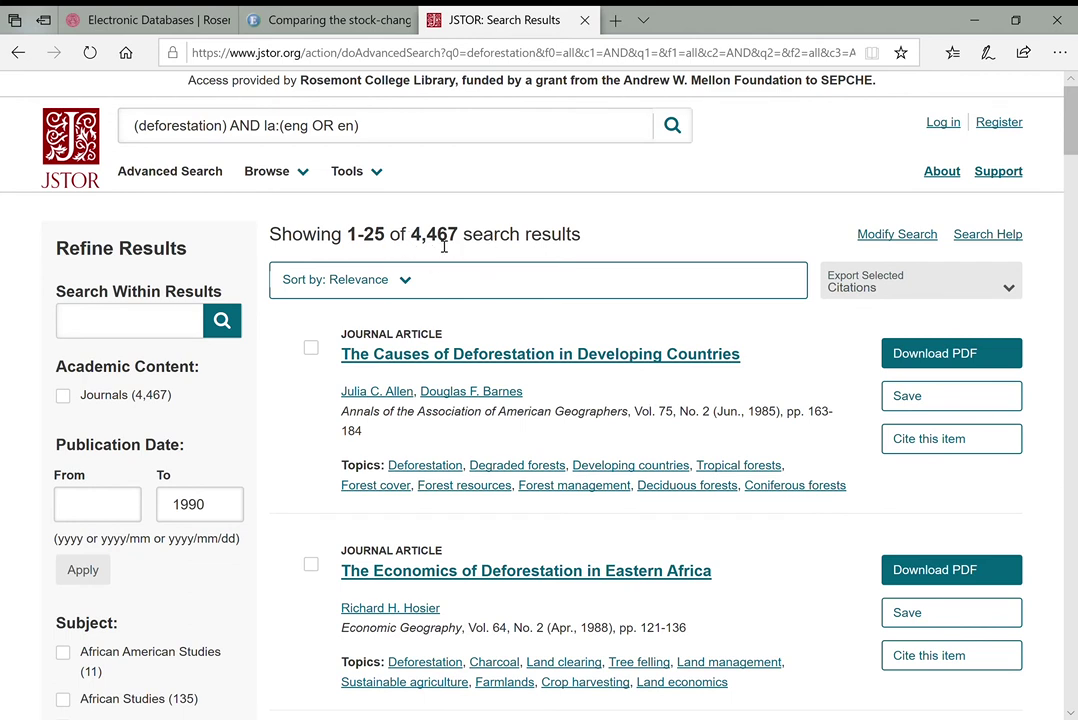
click(104, 323)
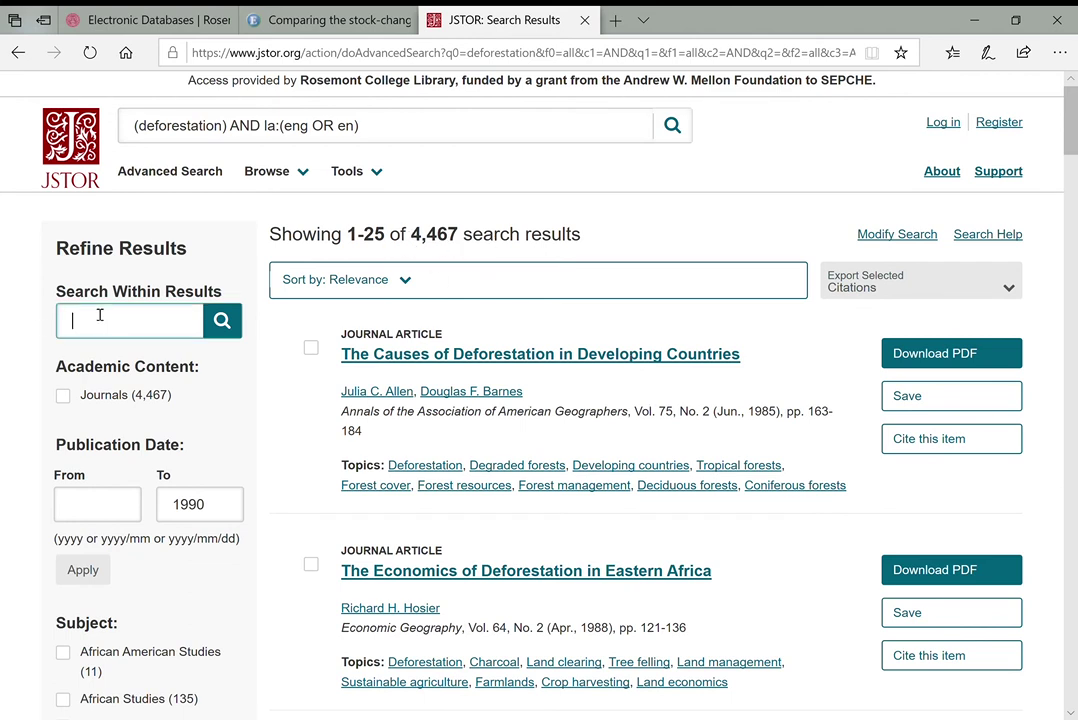
text(climate chan)
text(ge)
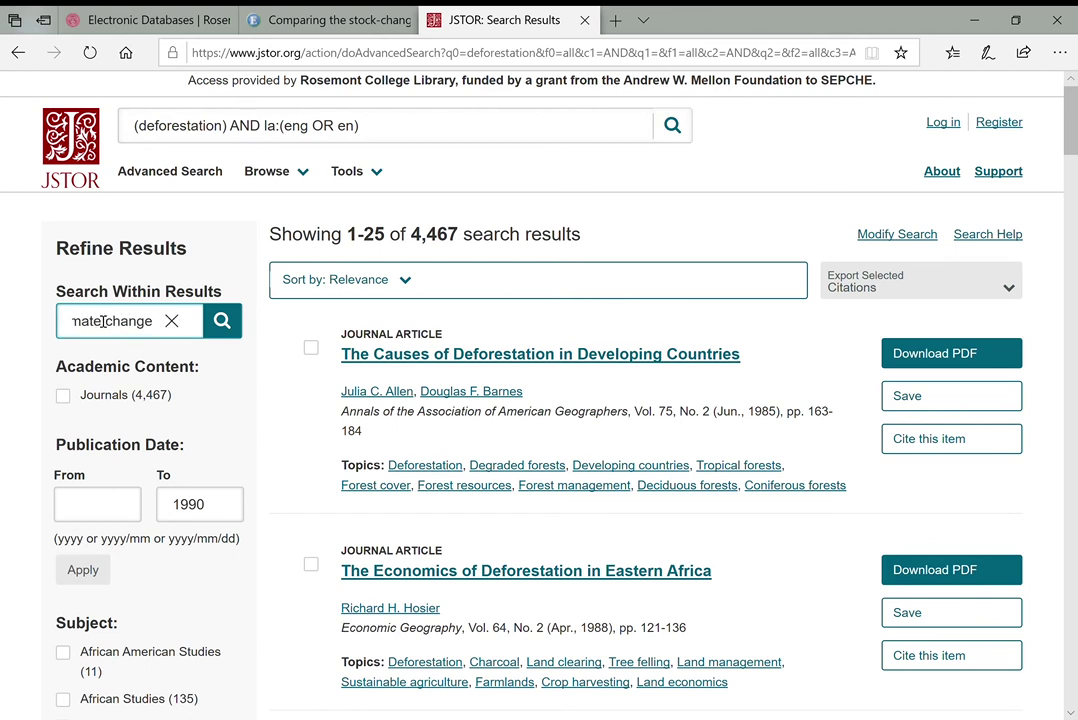
click(224, 320)
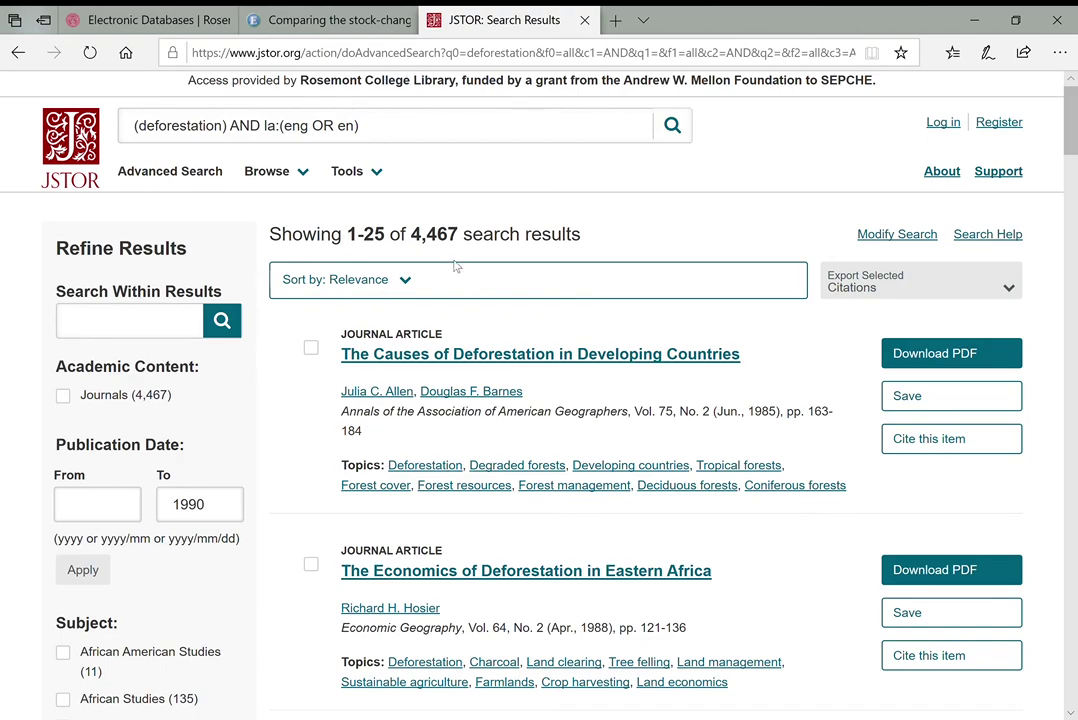
scroll(243, 385, down, 7)
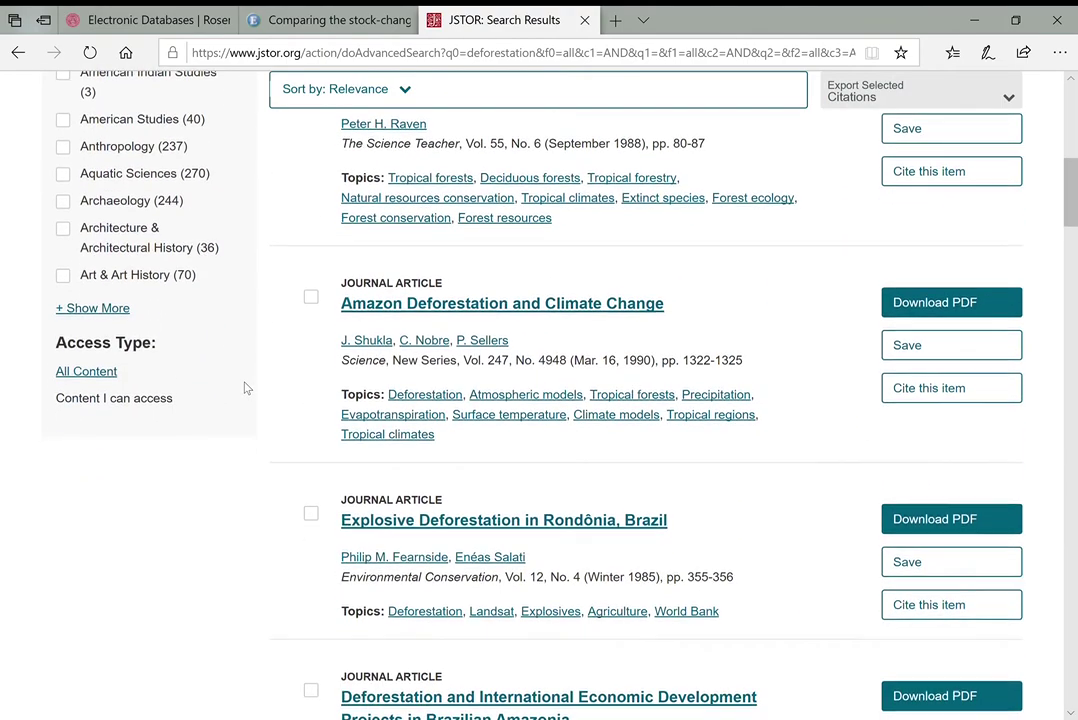
scroll(245, 388, up, 6)
scroll(245, 388, up, 1)
click(143, 339)
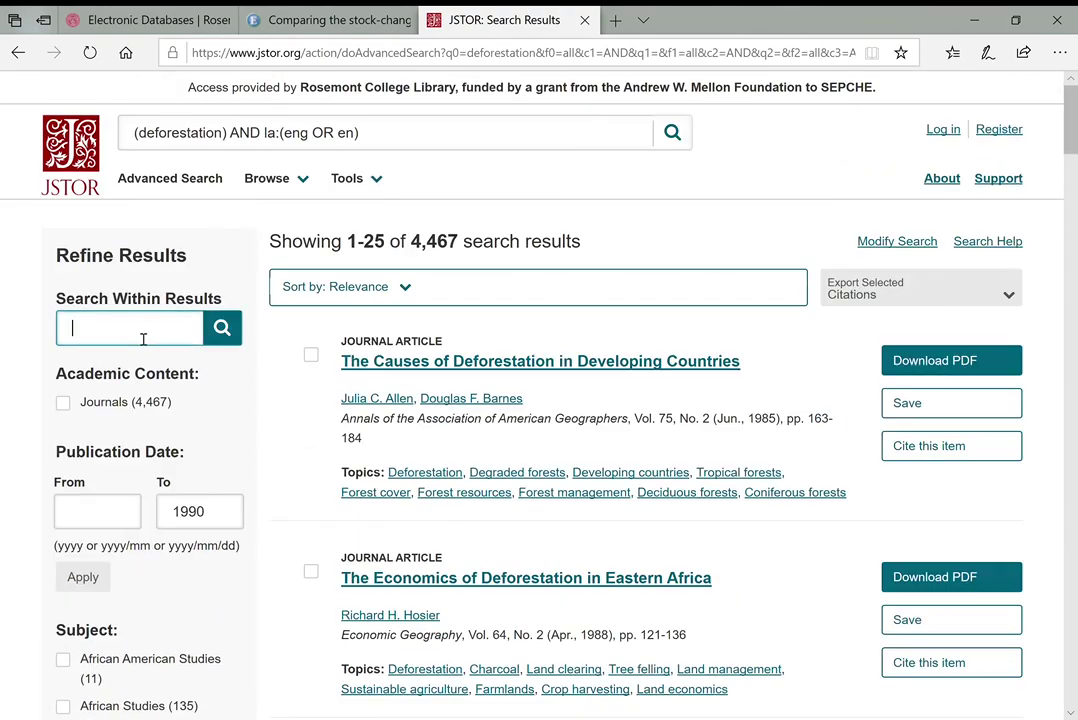
text(climate)
text( change)
click(222, 327)
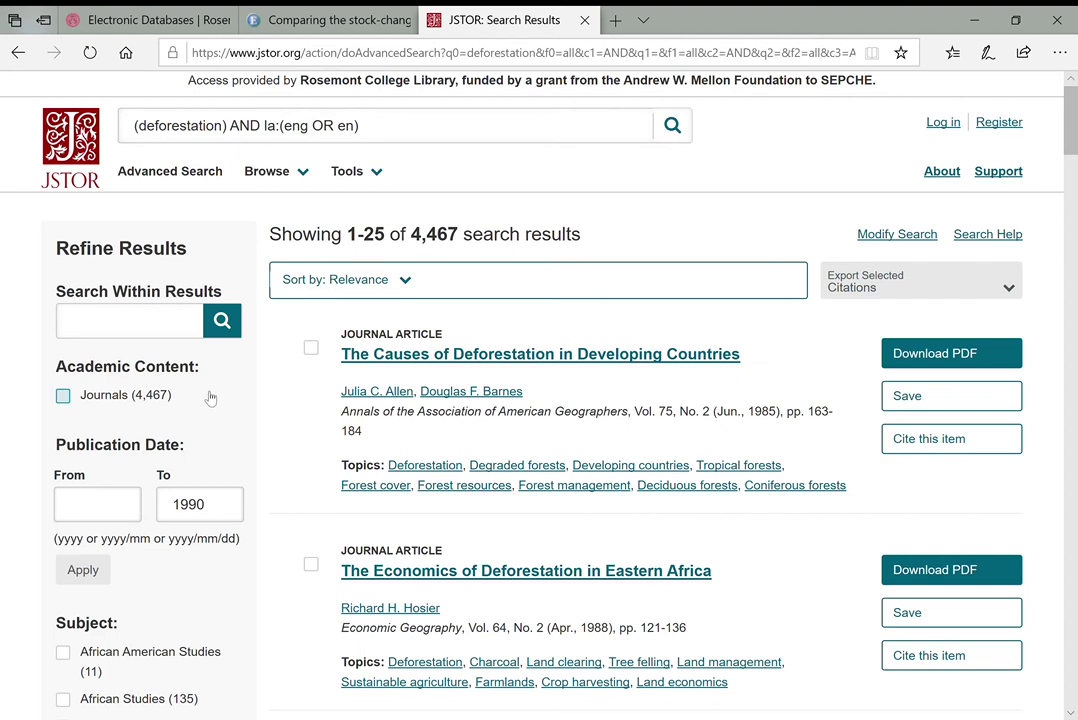
Step: Back in Advanced Search, enter deforestation and 'climate change' as keywords and submit
click(197, 178)
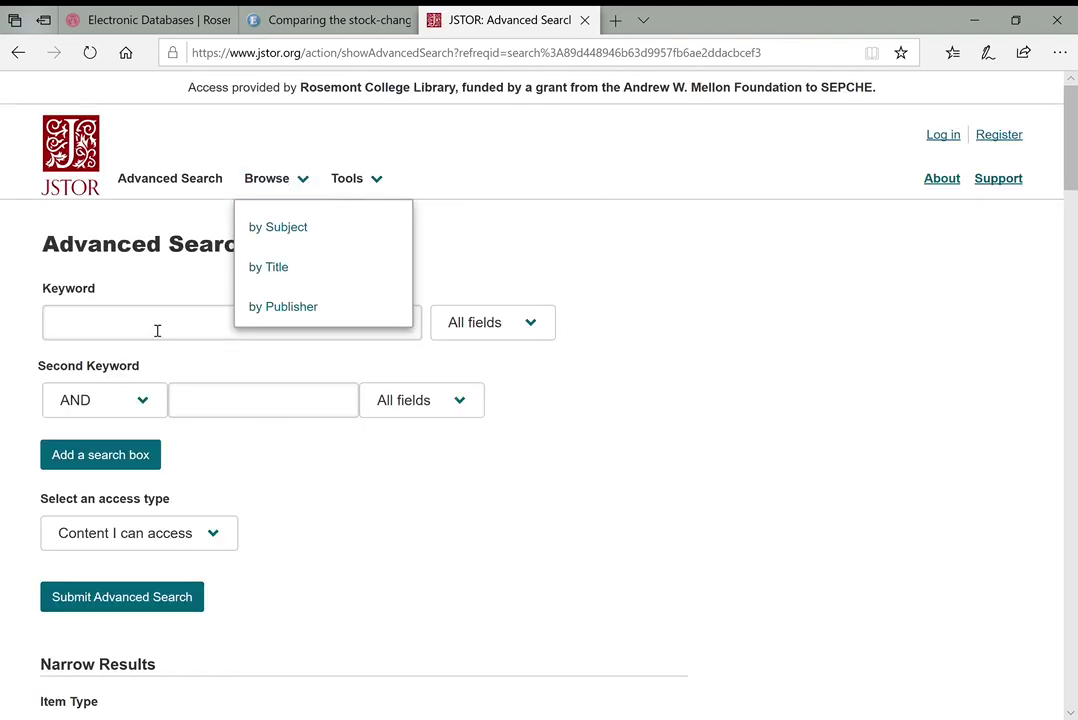
click(157, 330)
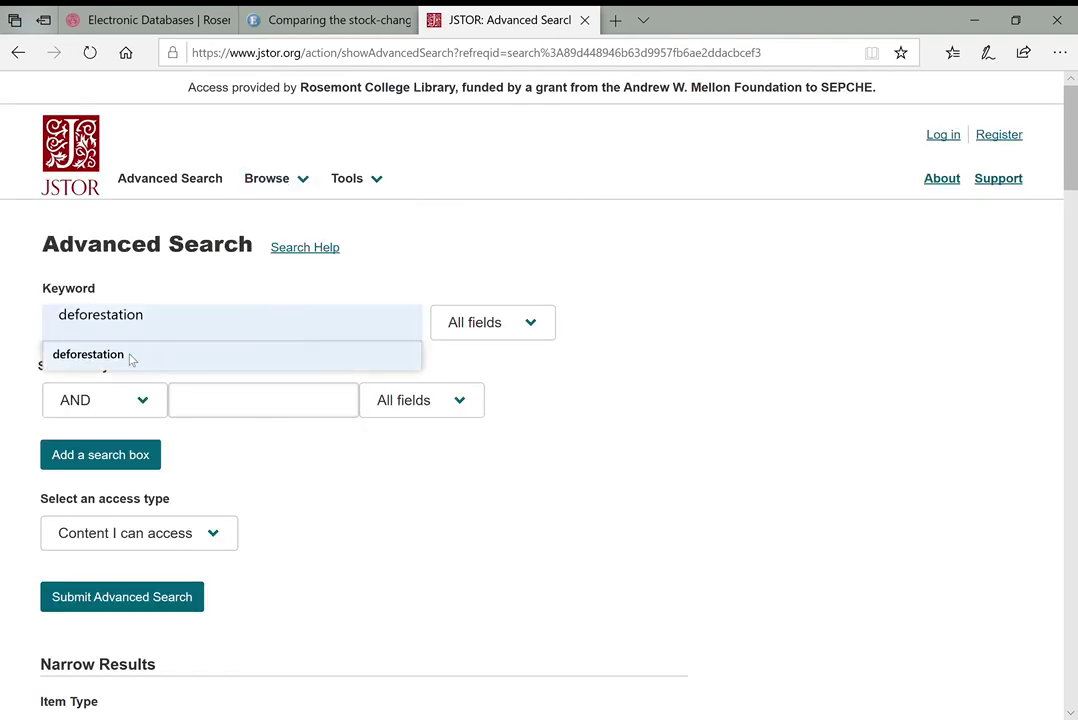
click(131, 358)
click(217, 403)
text(c)
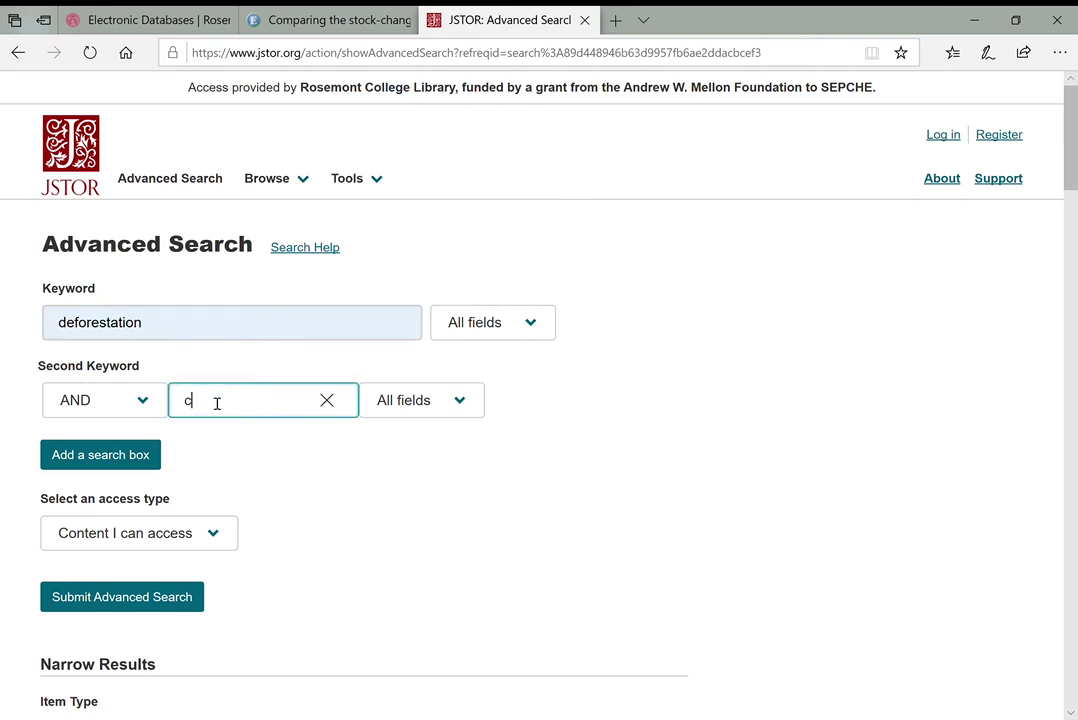
text(limate change)
click(161, 600)
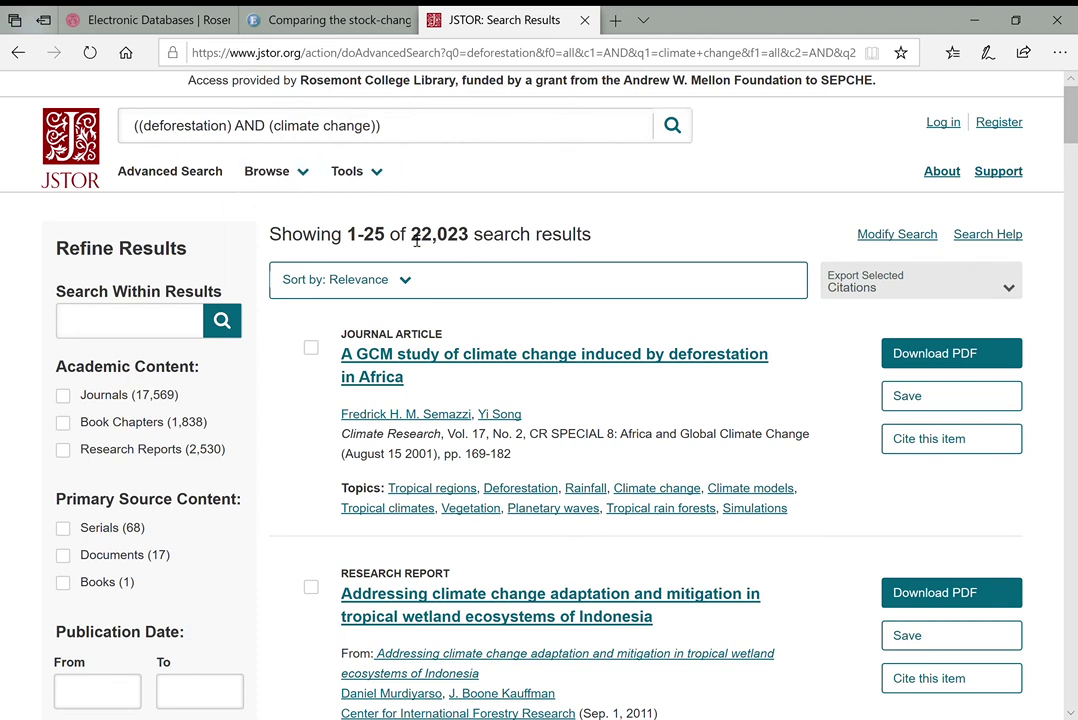
scroll(245, 414, down, 3)
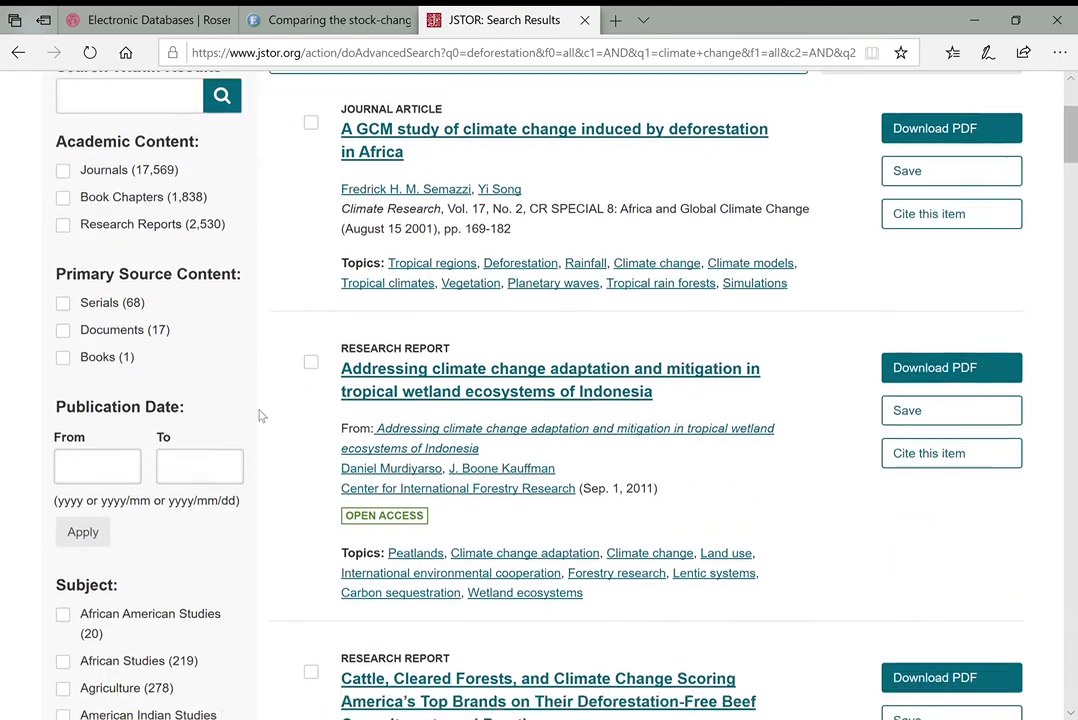
scroll(260, 414, down, 8)
Step: Filter the results to Journals with a publication end year of 1990 and apply
scroll(268, 440, up, 12)
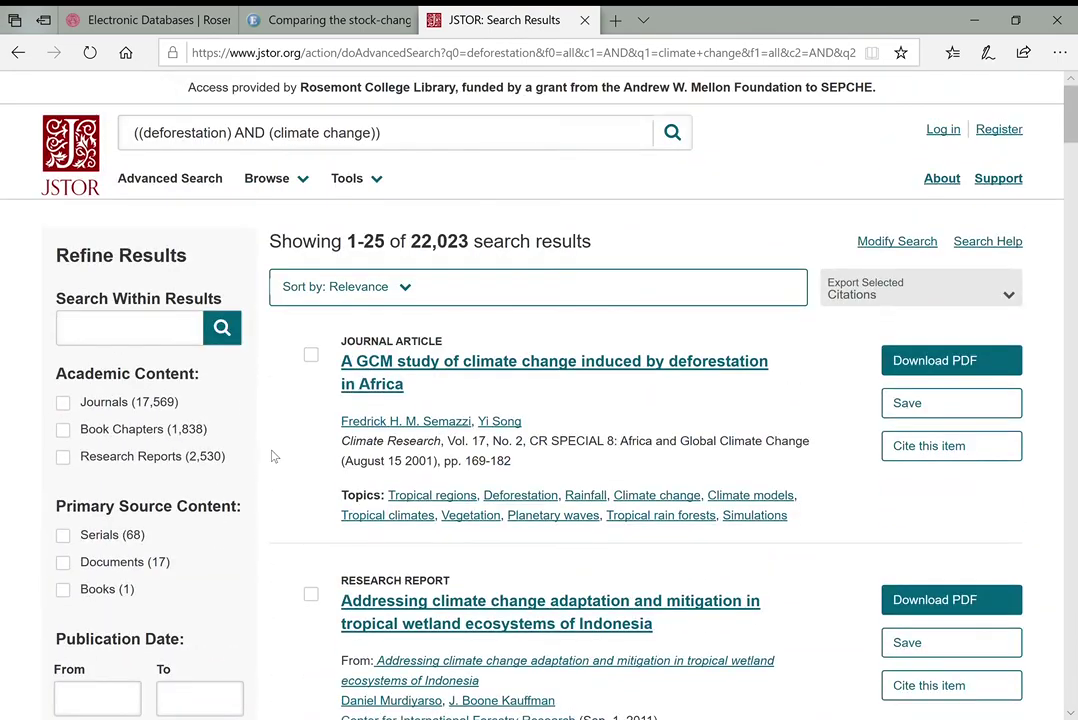
click(76, 408)
scroll(214, 506, down, 5)
scroll(240, 494, down, 2)
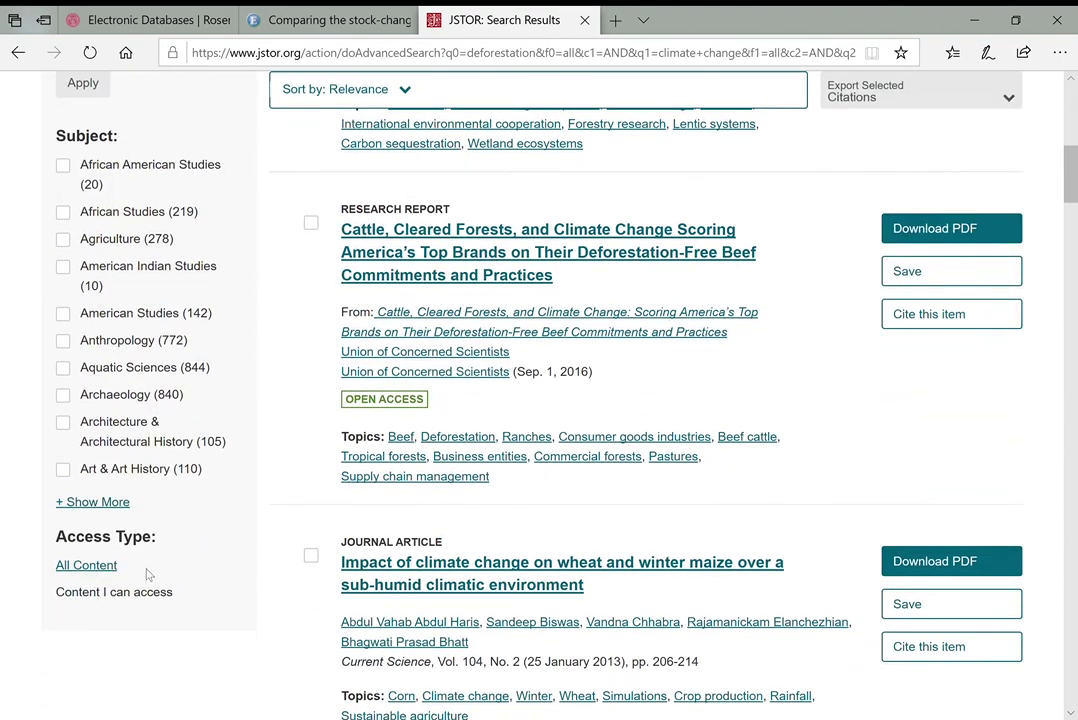
scroll(147, 360, up, 5)
scroll(170, 409, up, 1)
click(176, 605)
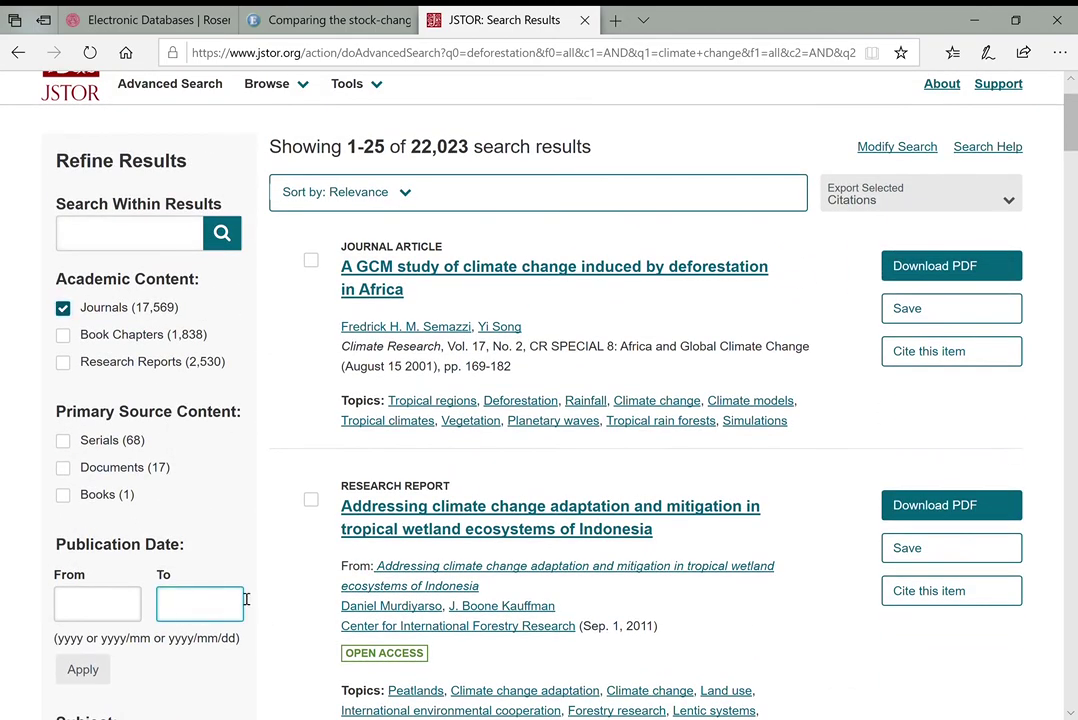
text(1990)
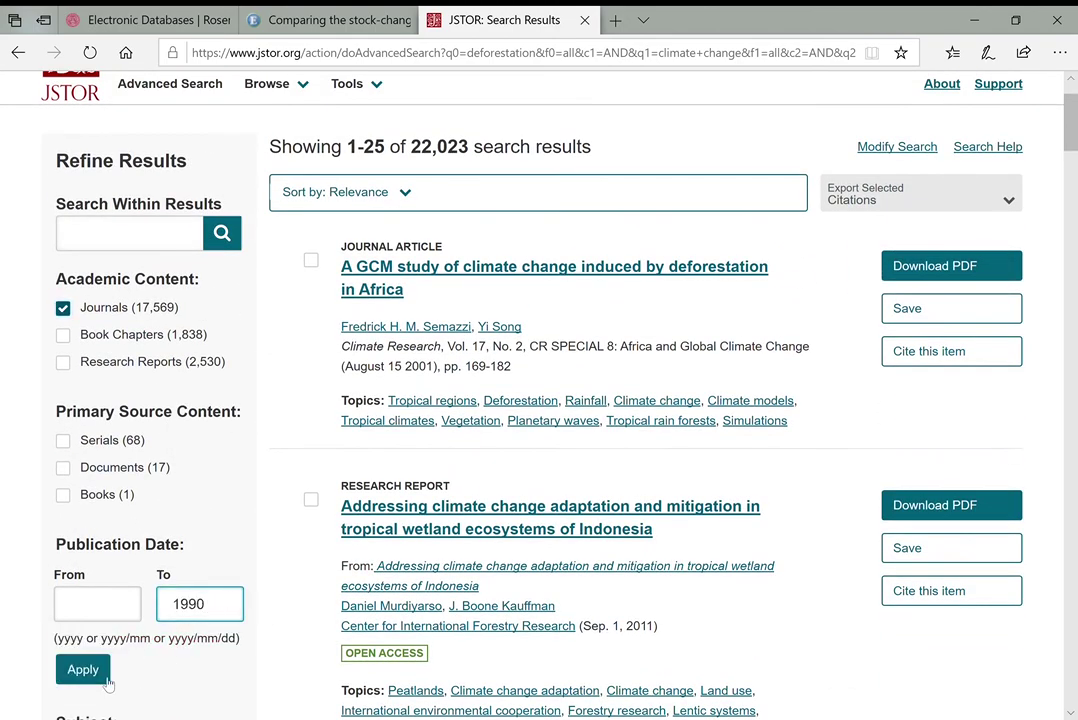
click(82, 671)
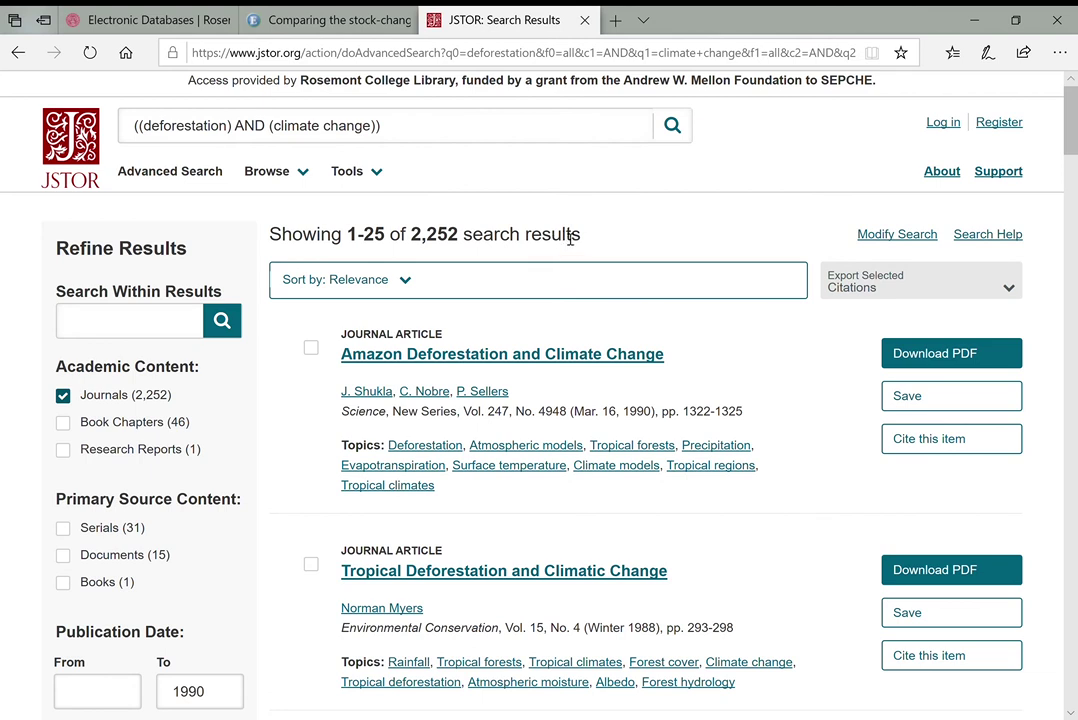
Step: Open the 'Amazon Deforestation and Climate Change' result and scroll through its article page
click(528, 357)
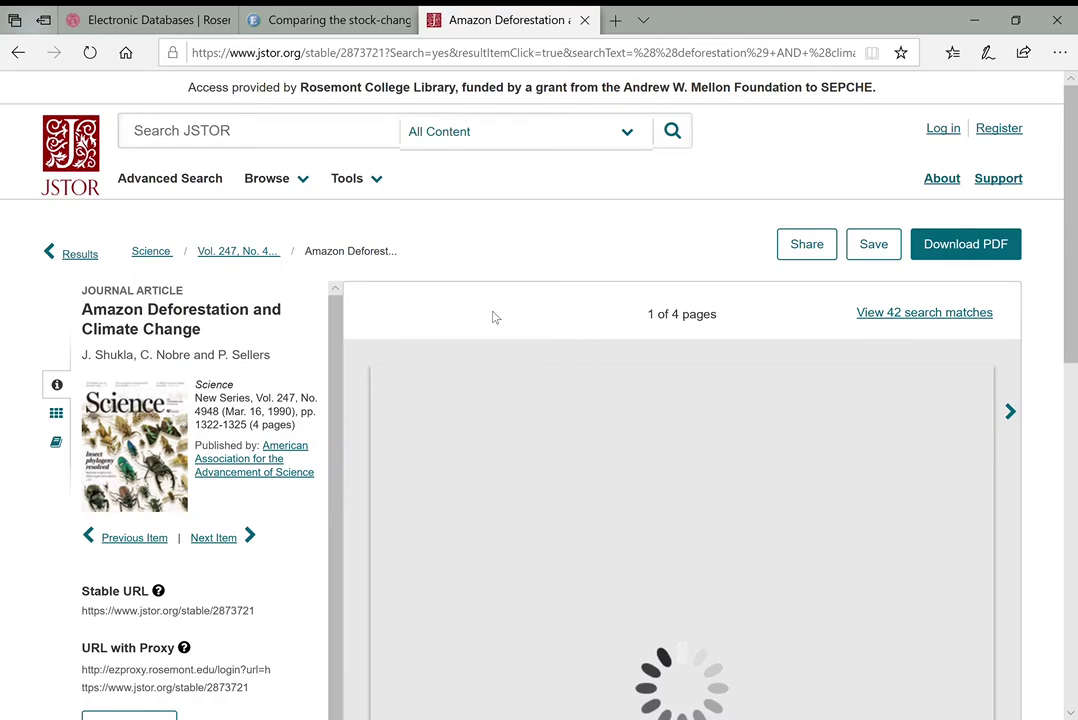
scroll(590, 210, down, 4)
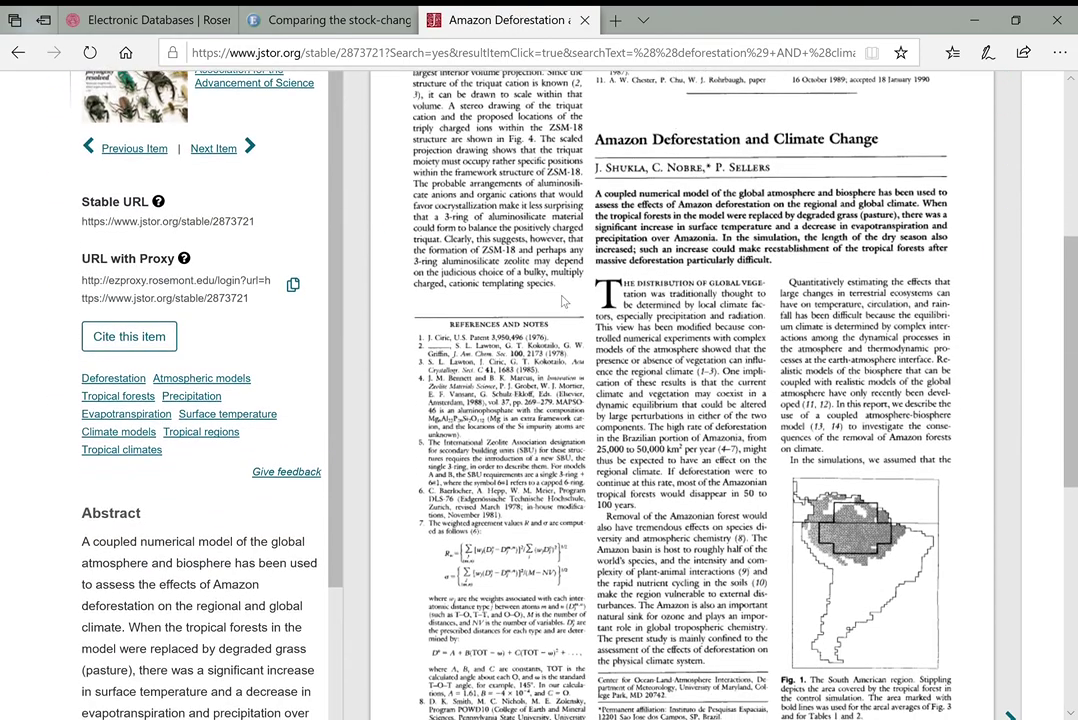
scroll(506, 240, down, 2)
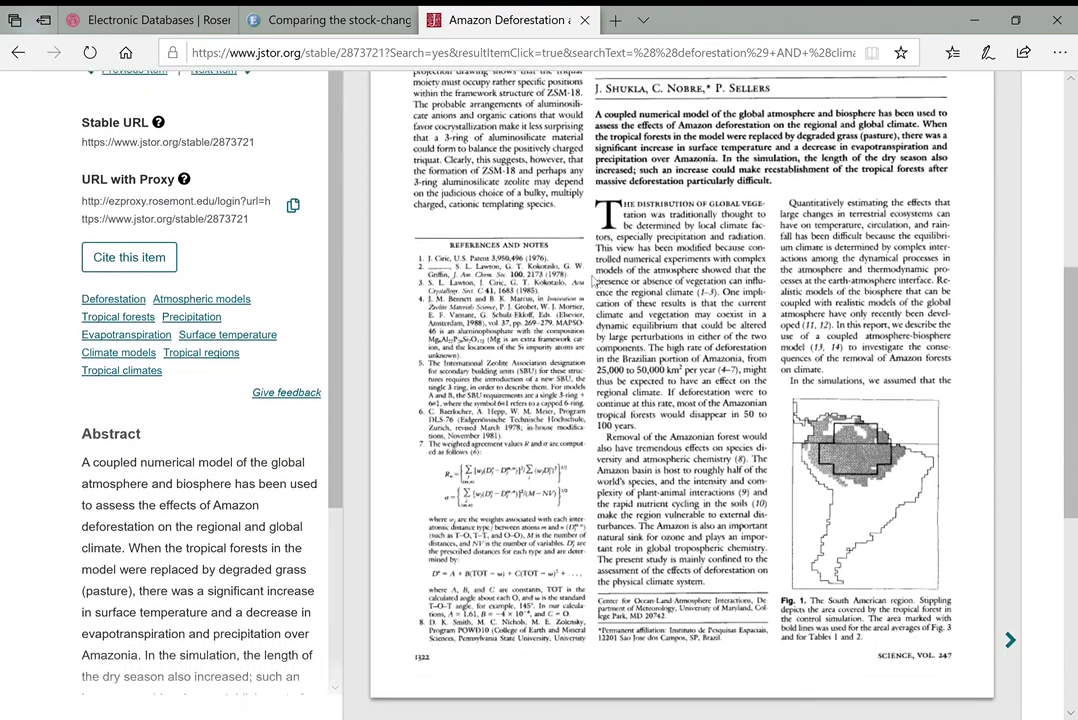
scroll(577, 281, down, 1)
scroll(500, 300, up, 7)
scroll(400, 350, down, 5)
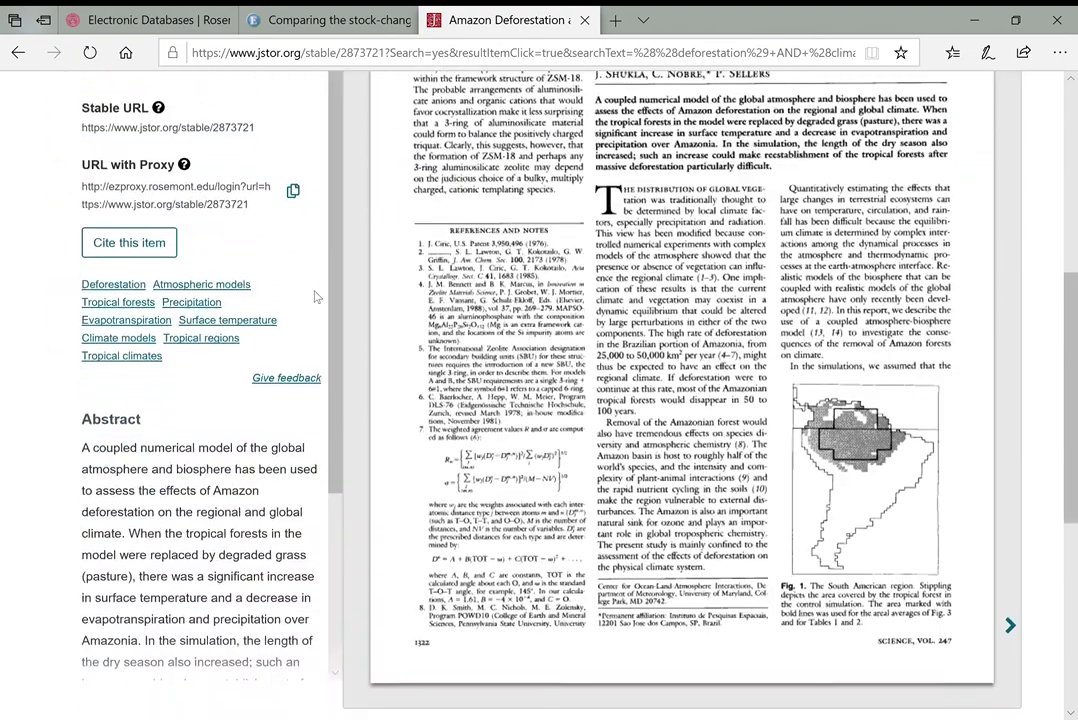
scroll(238, 427, down, 2)
Step: Highlight and clear the abstract text and the journal name Science, then return to the top
drag(82, 222, 259, 483)
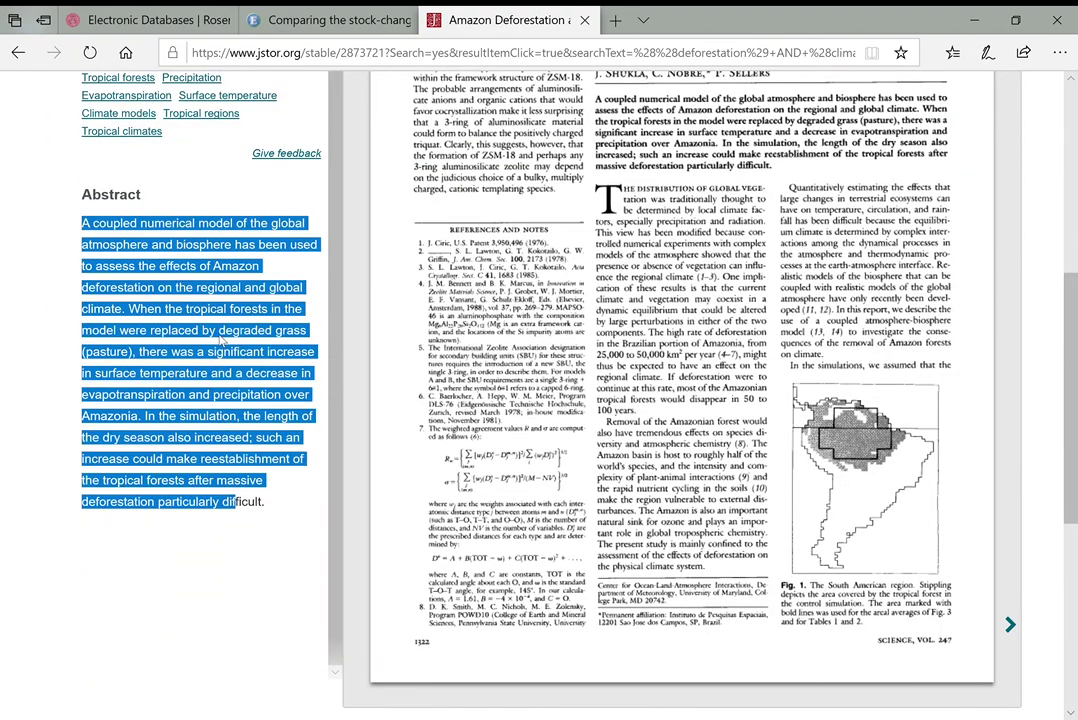
click(186, 282)
scroll(283, 313, up, 2)
scroll(283, 313, up, 3)
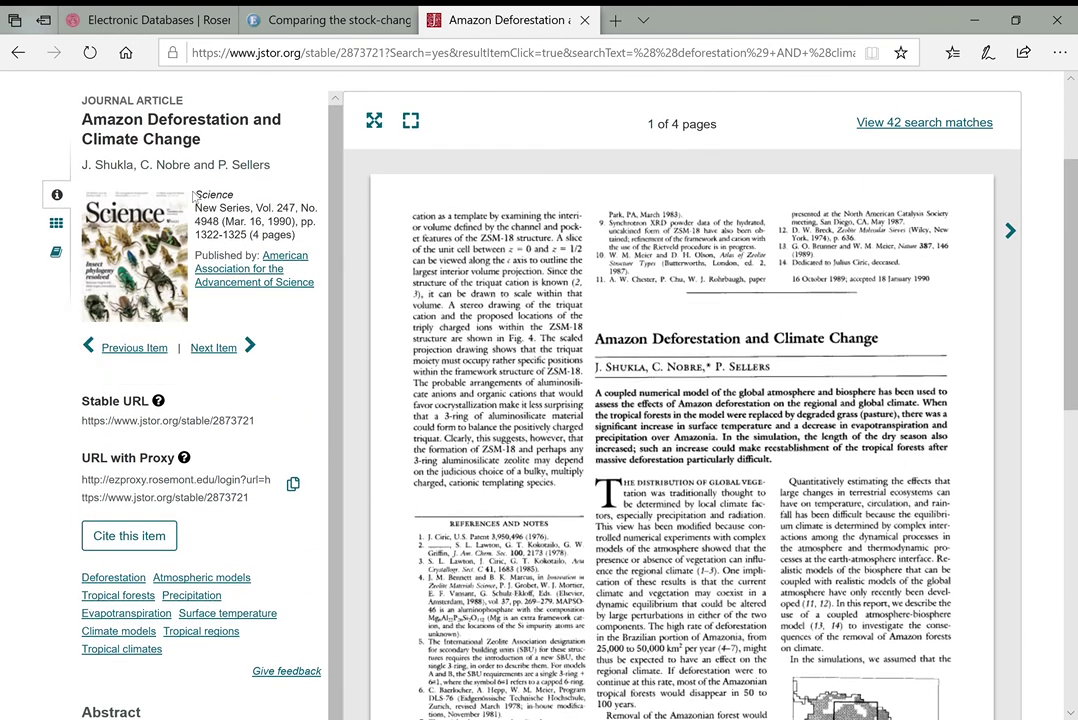
double_click(229, 197)
click(227, 203)
scroll(663, 262, up, 2)
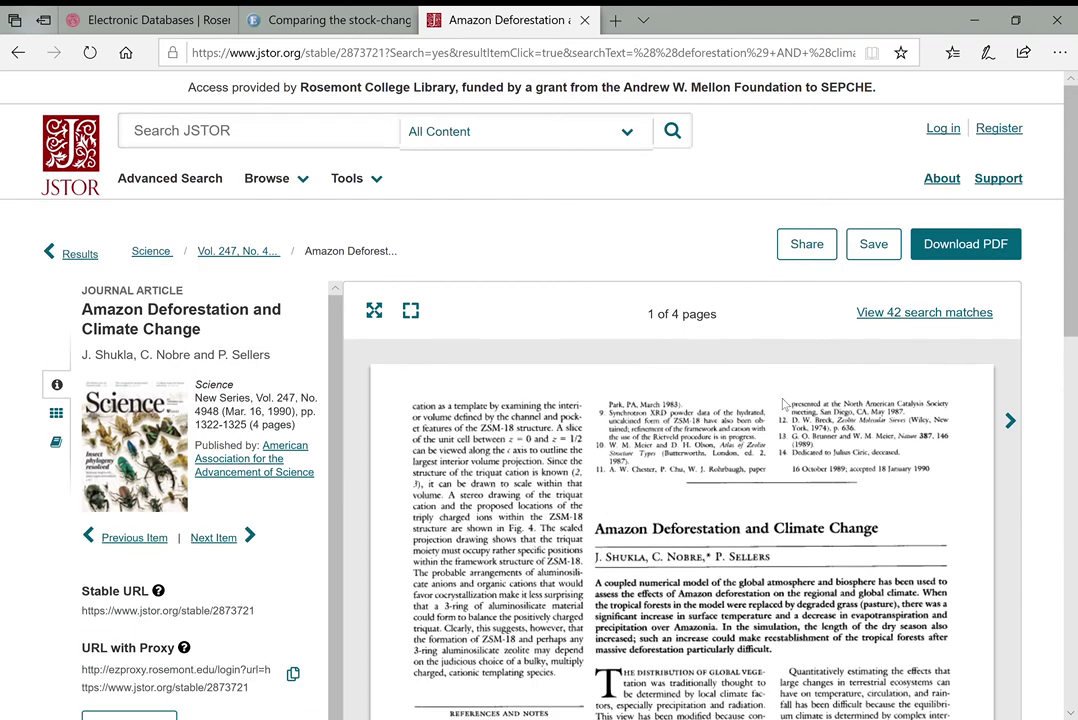
click(970, 252)
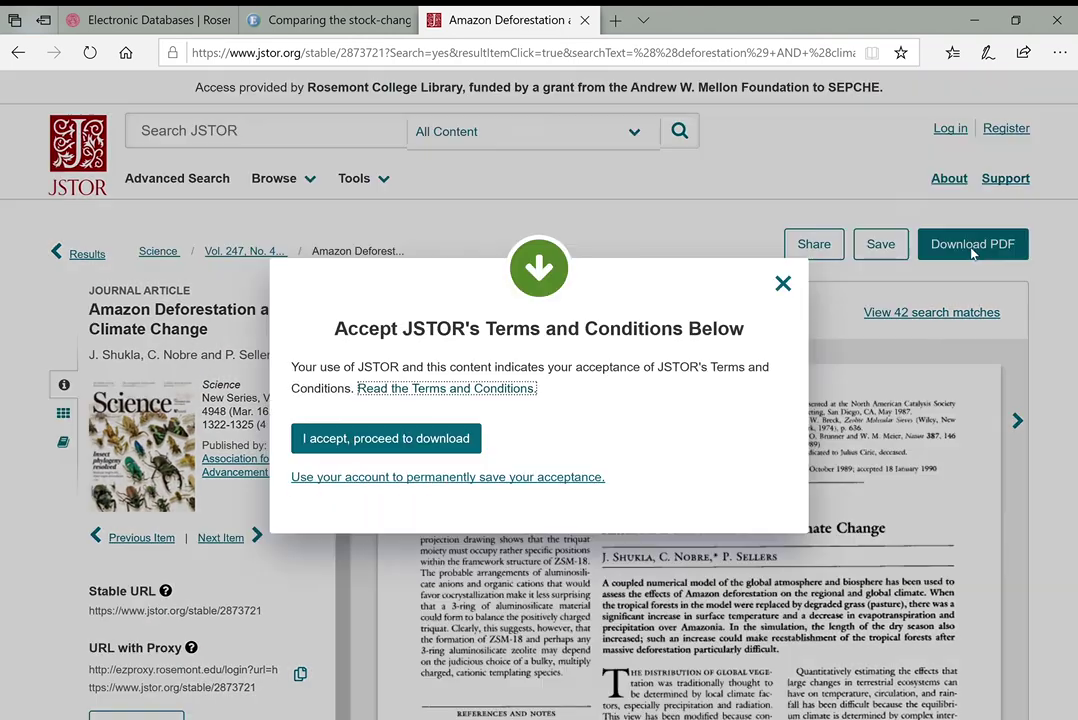
click(430, 440)
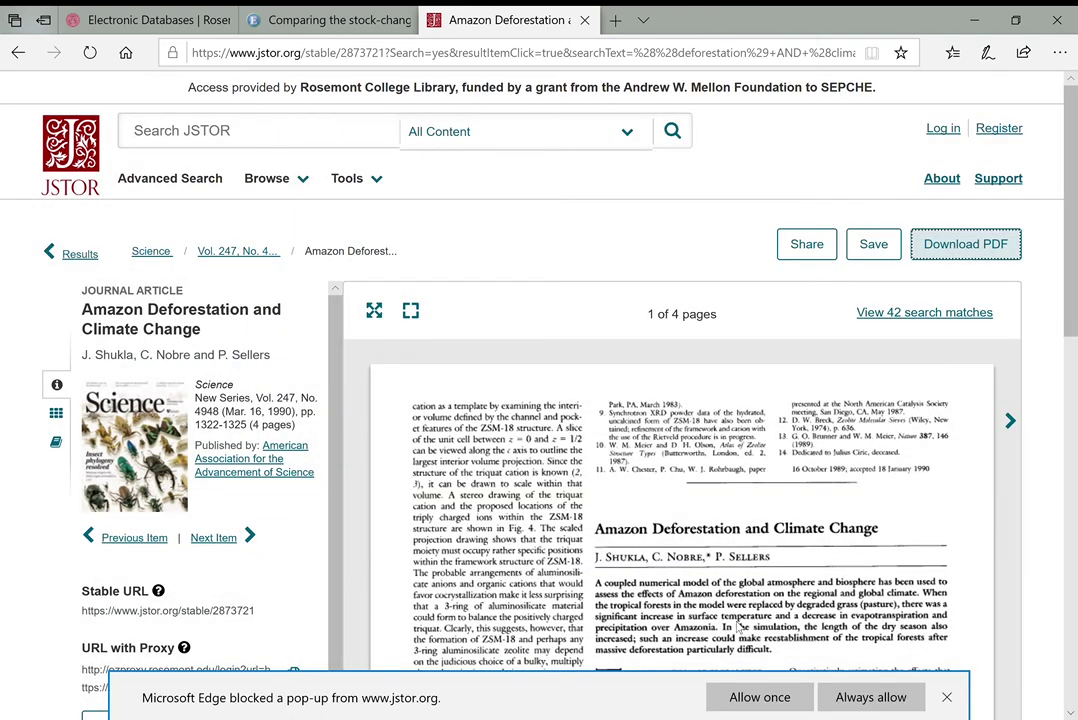
click(947, 700)
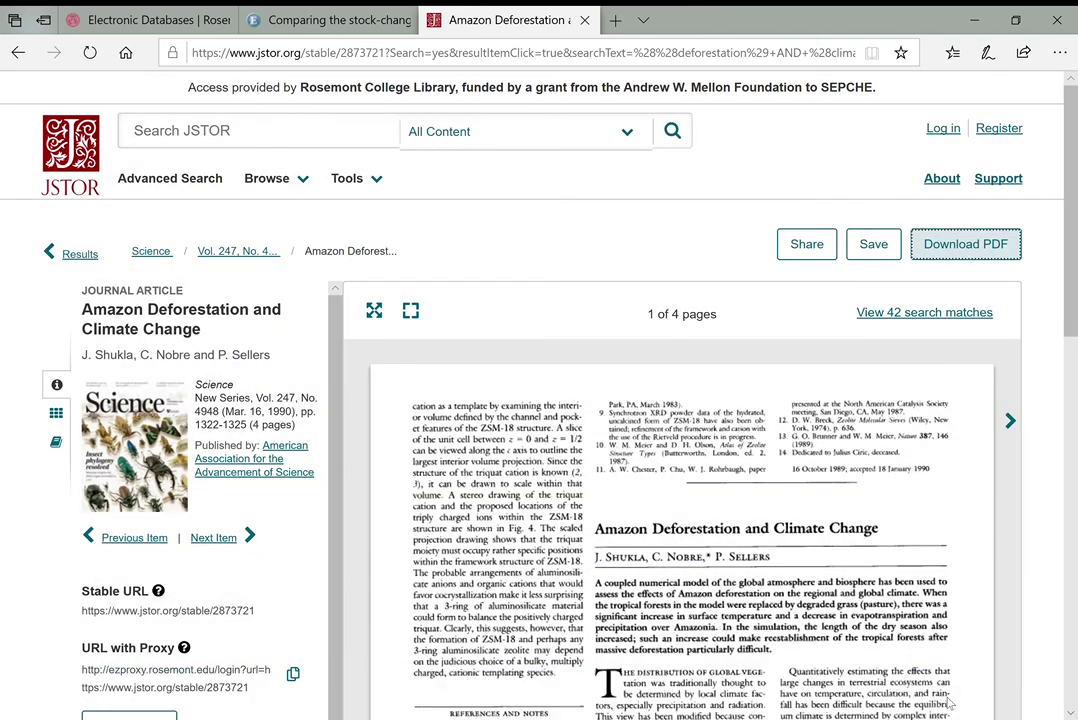
click(945, 252)
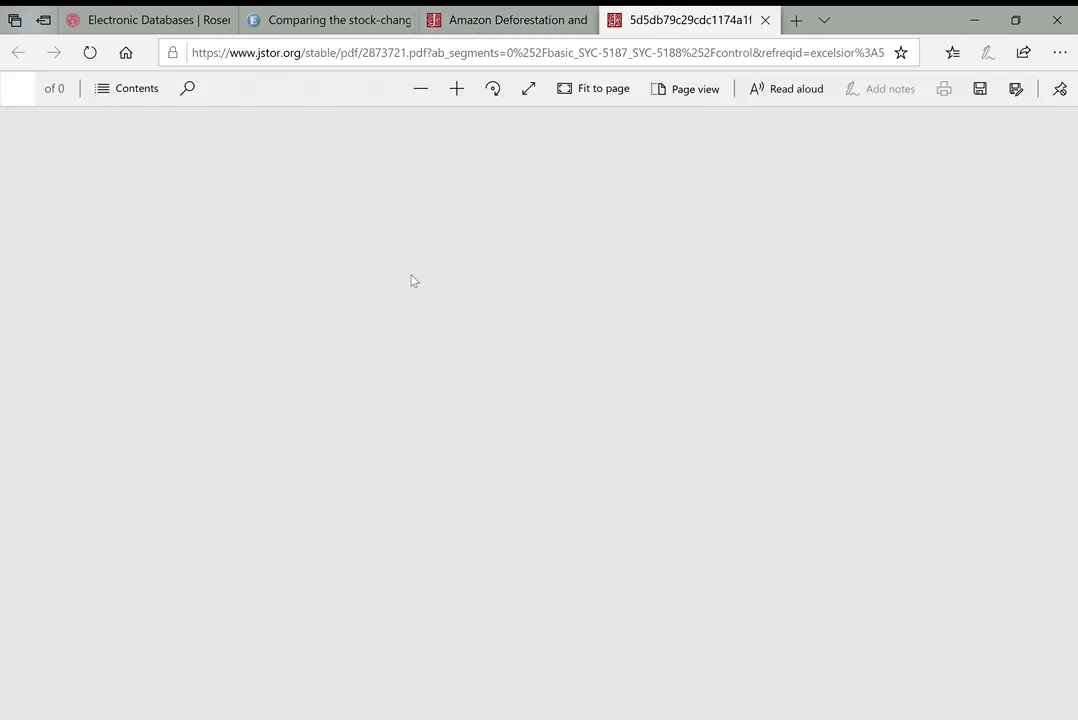
scroll(450, 284, down, 10)
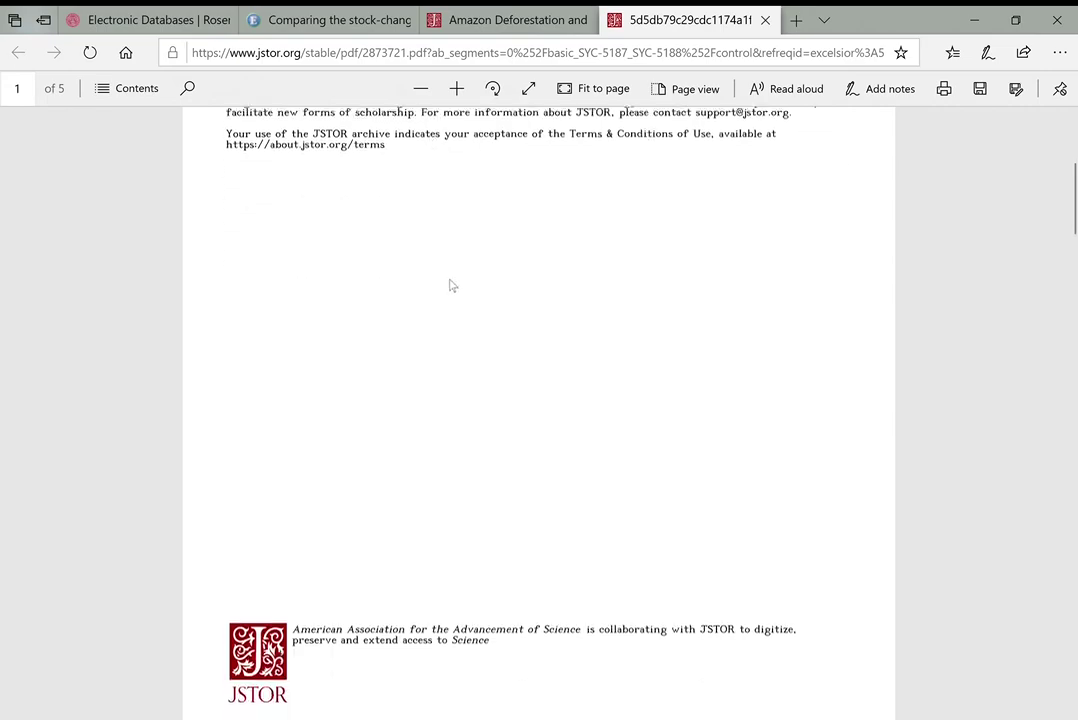
scroll(233, 135, up, 8)
scroll(375, 270, down, 8)
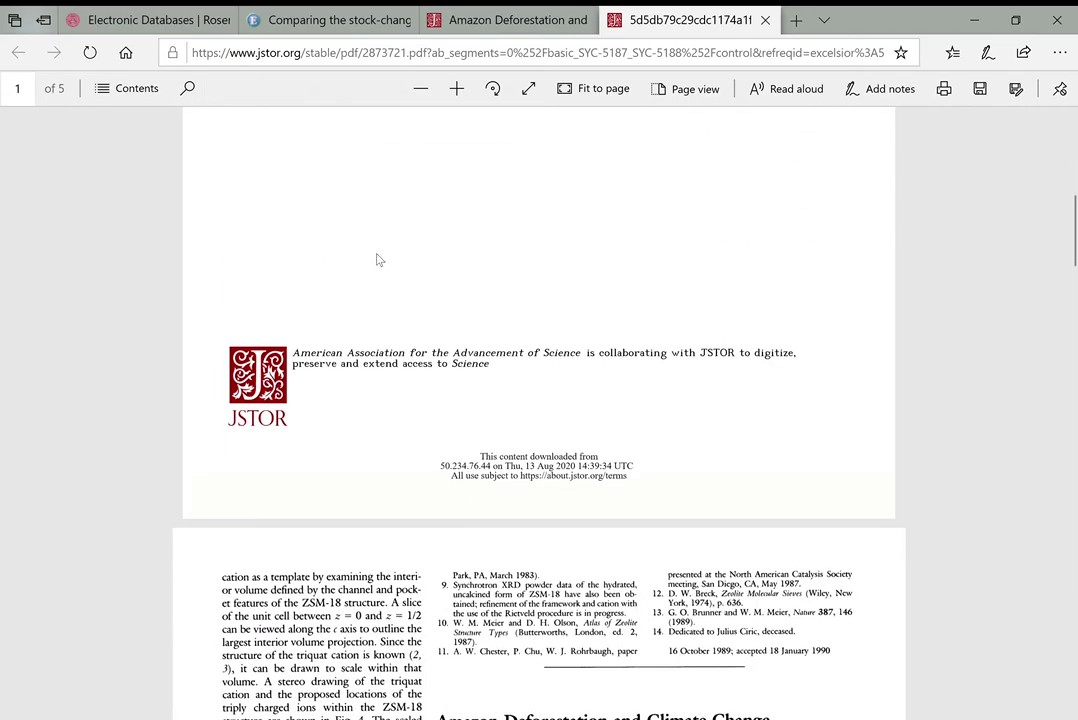
scroll(238, 168, up, 7)
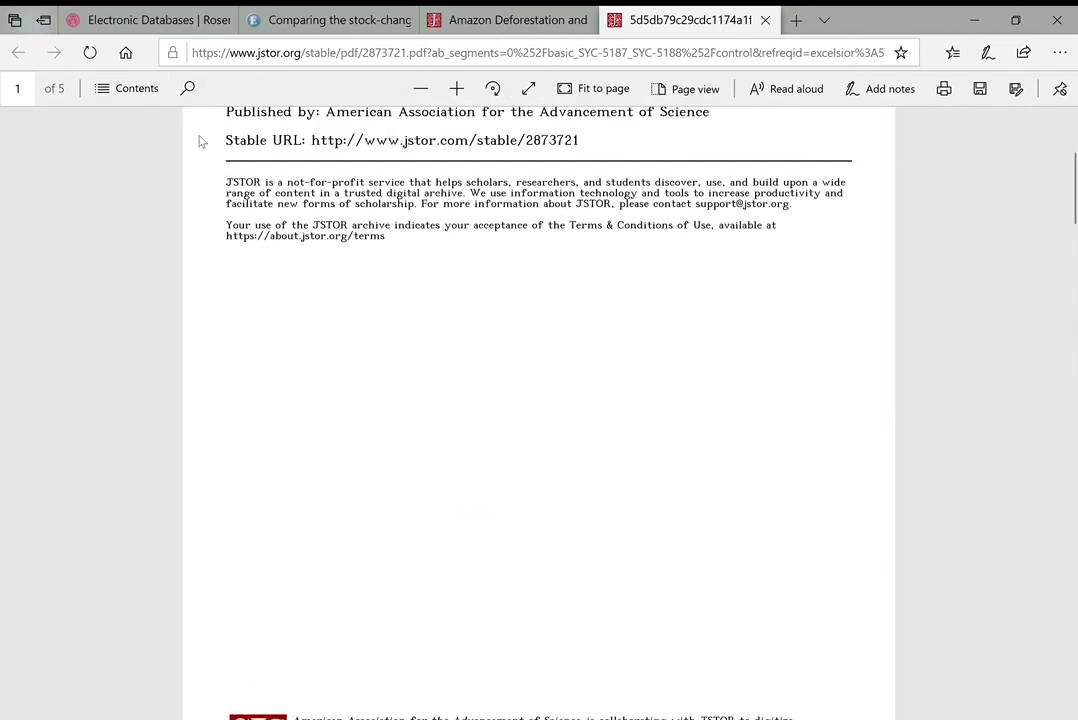
scroll(147, 118, up, 3)
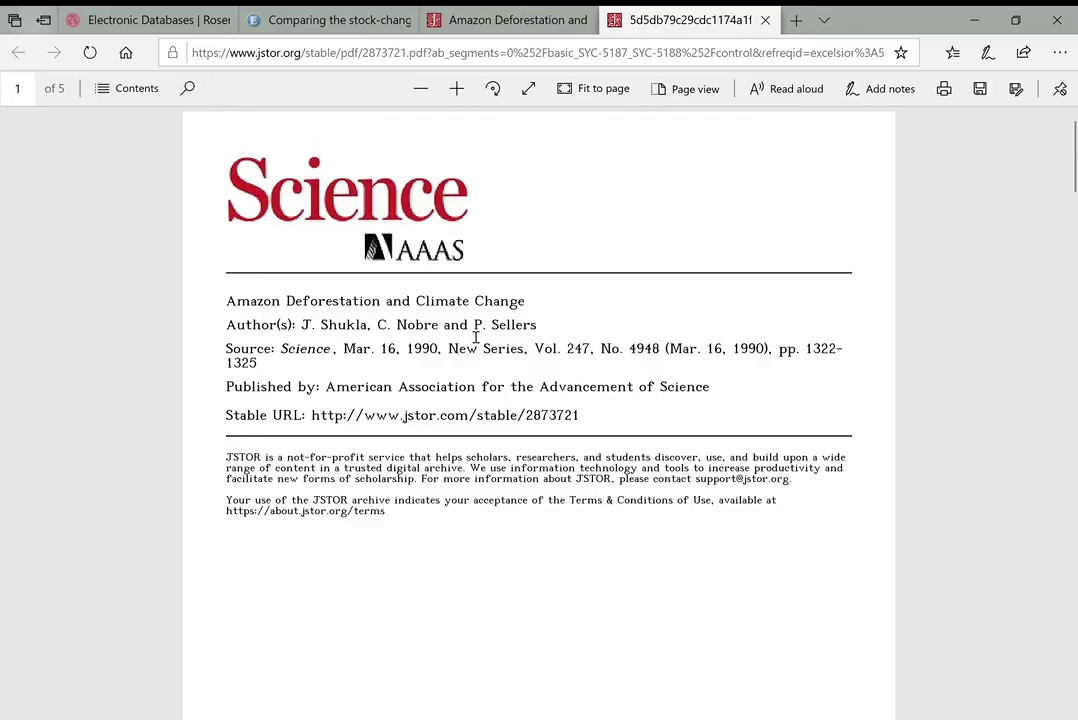
scroll(480, 330, down, 4)
scroll(491, 318, down, 5)
scroll(503, 310, down, 8)
scroll(503, 310, up, 12)
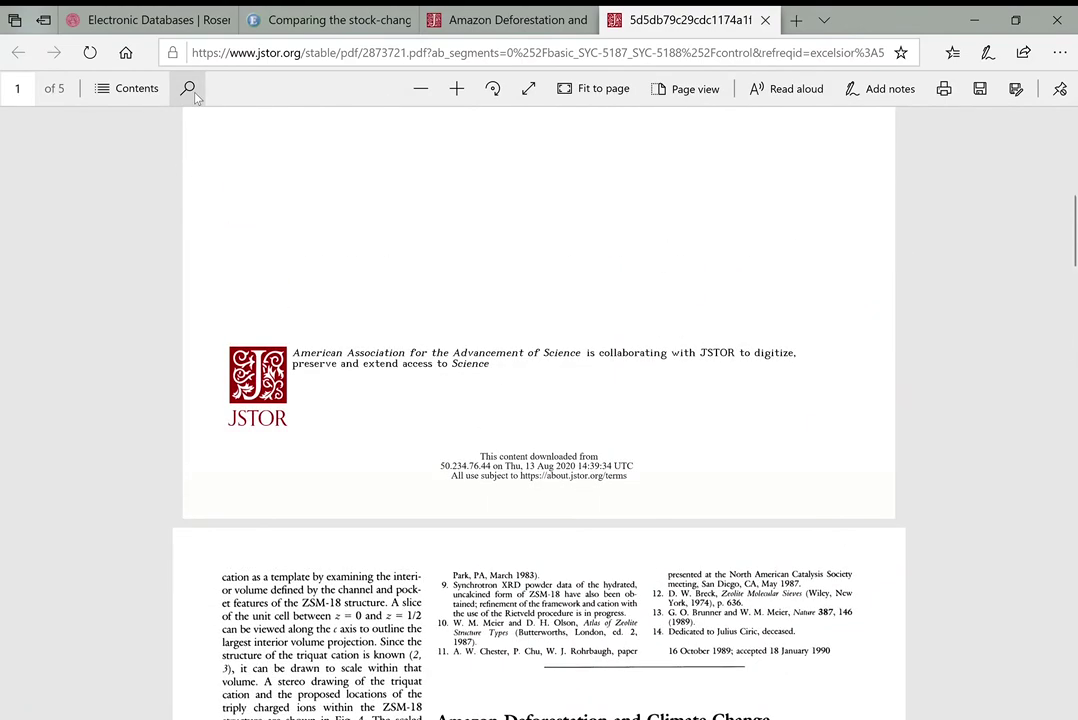
Step: Search the PDF for 'climate change' and step through its matches
click(188, 89)
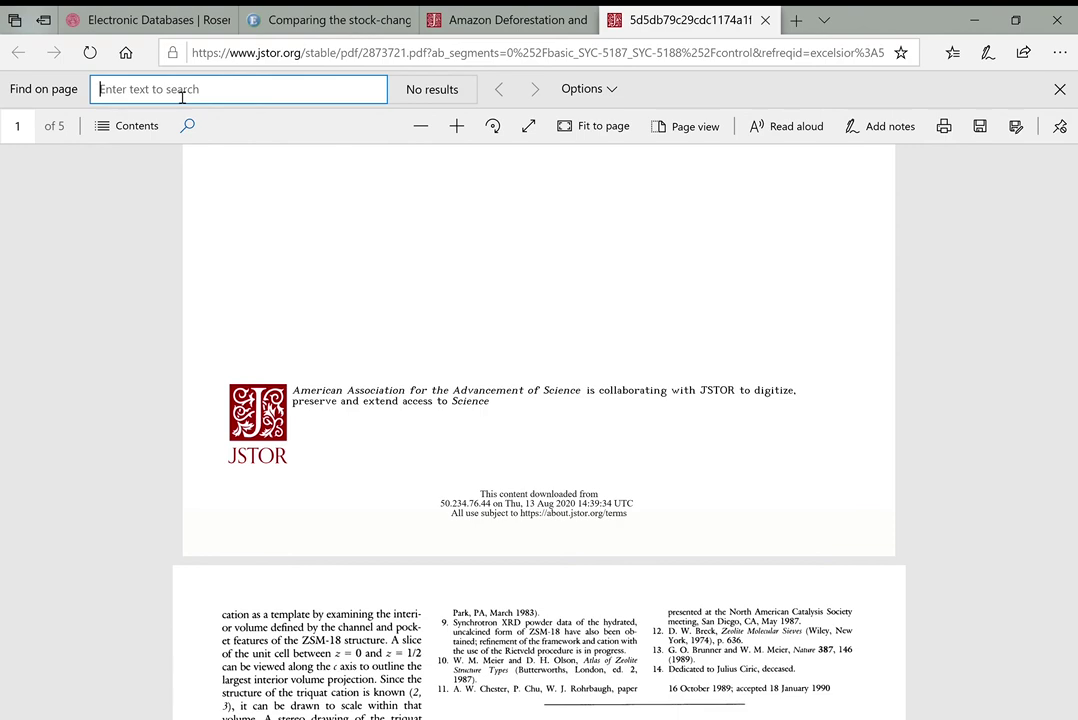
text(climat)
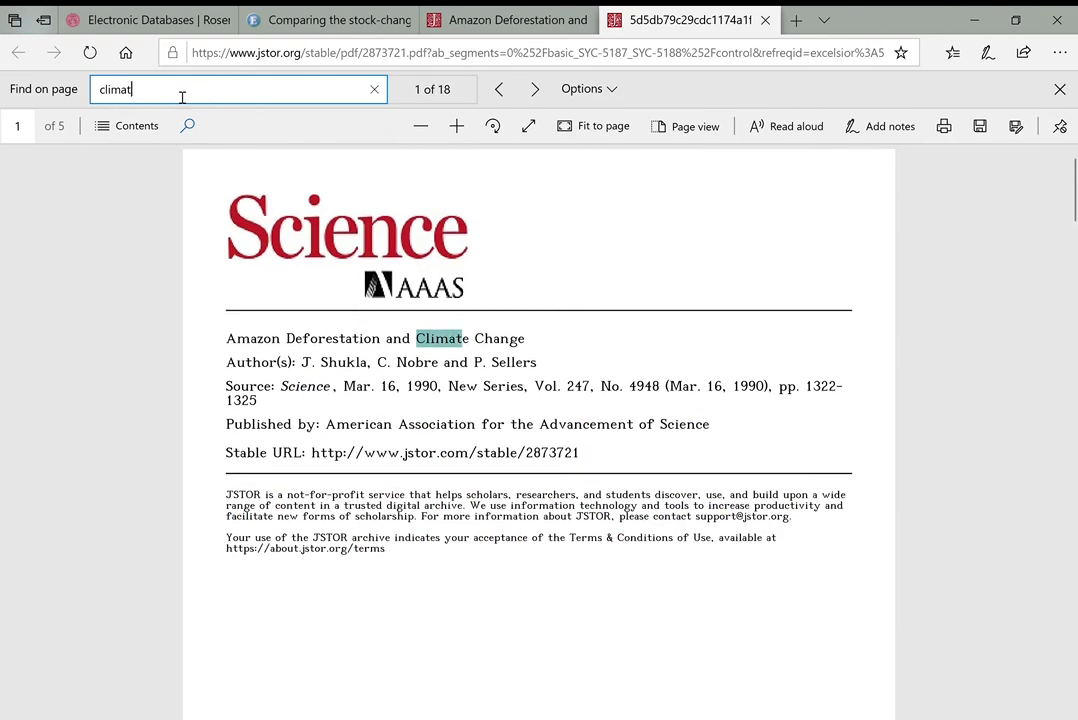
text(e change)
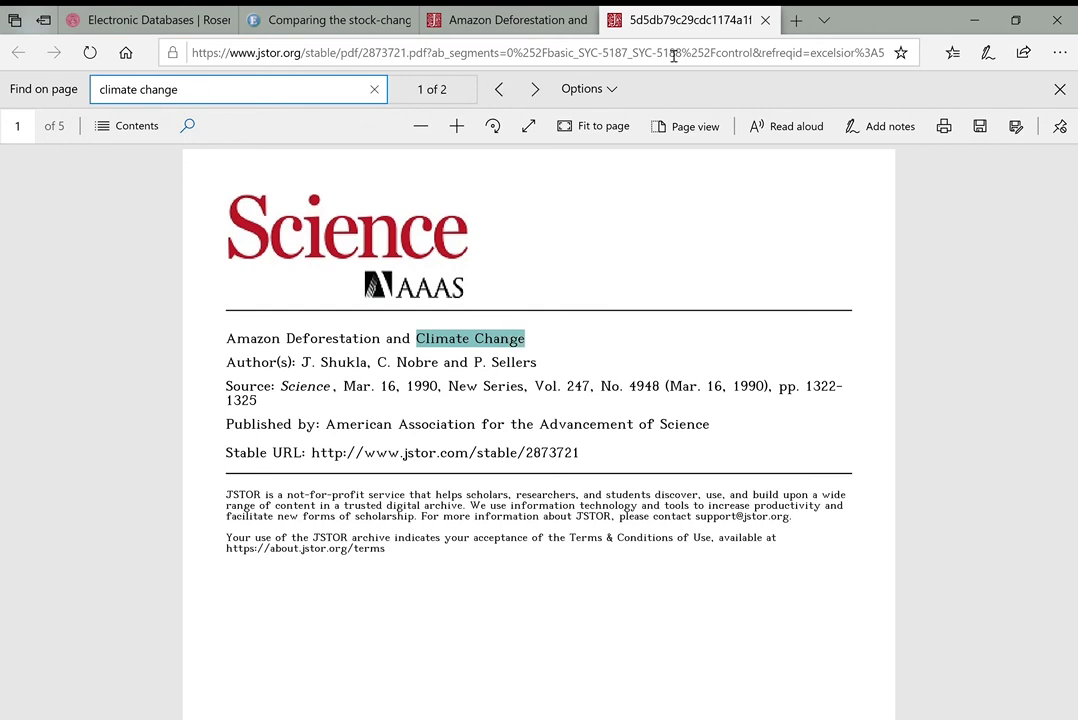
click(535, 90)
click(537, 90)
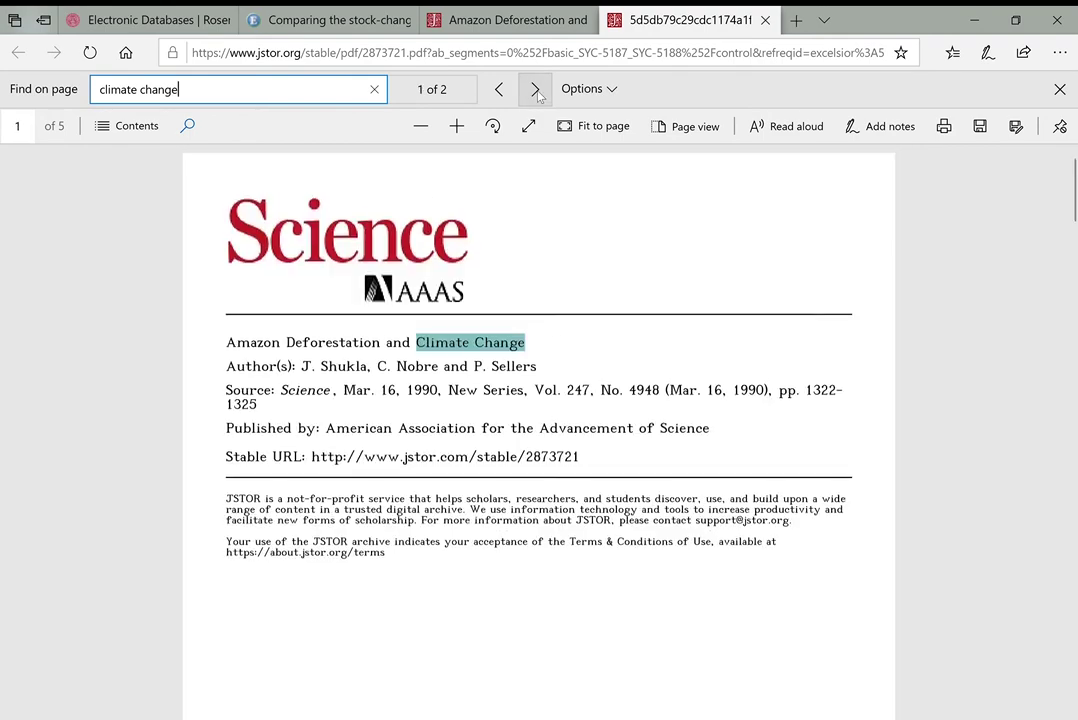
click(537, 90)
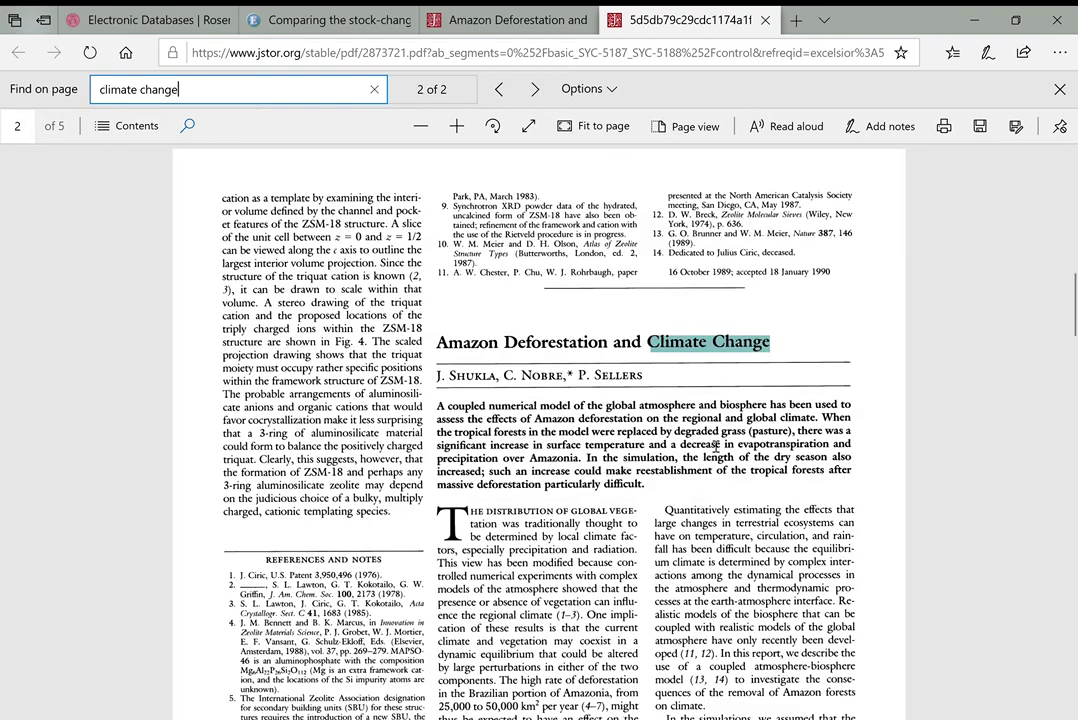
scroll(716, 446, down, 3)
scroll(609, 268, up, 3)
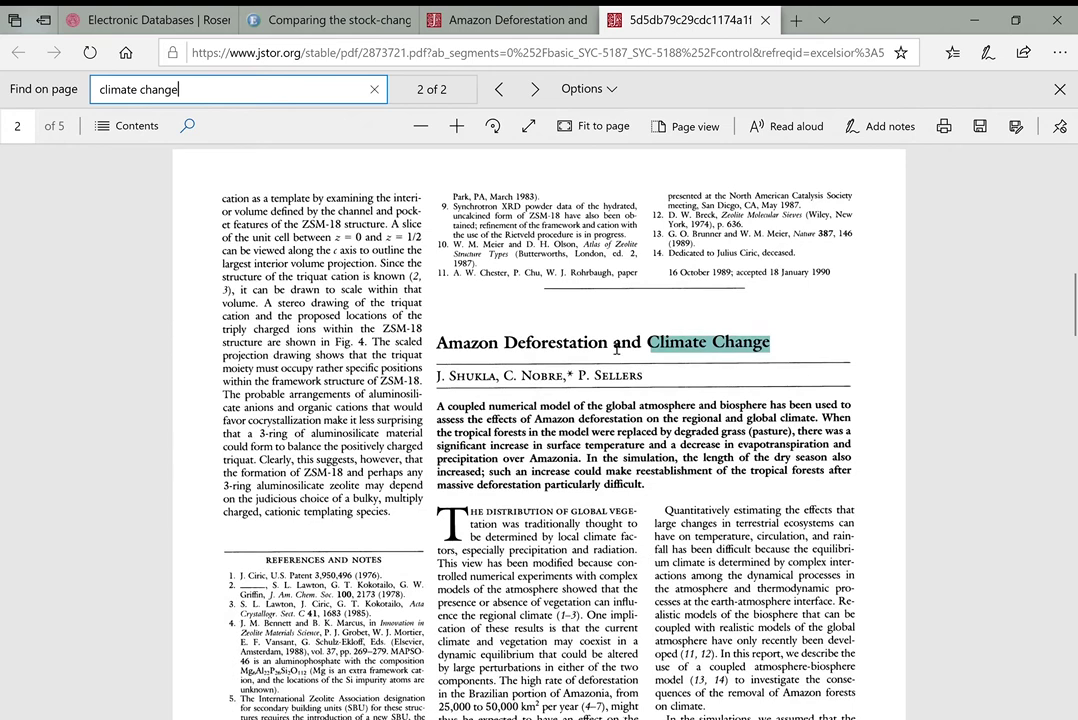
Step: Search the PDF for 'deforestation', step through its 28 matches, then return to the article's JSTOR tab
triple_click(235, 94)
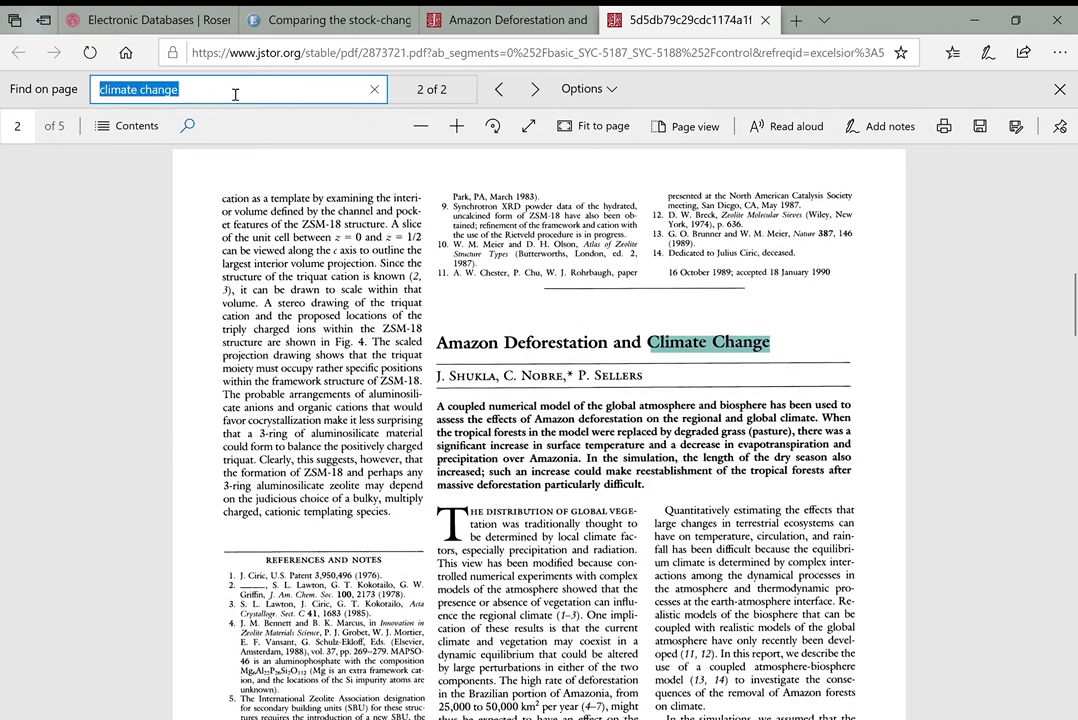
text(deforesta)
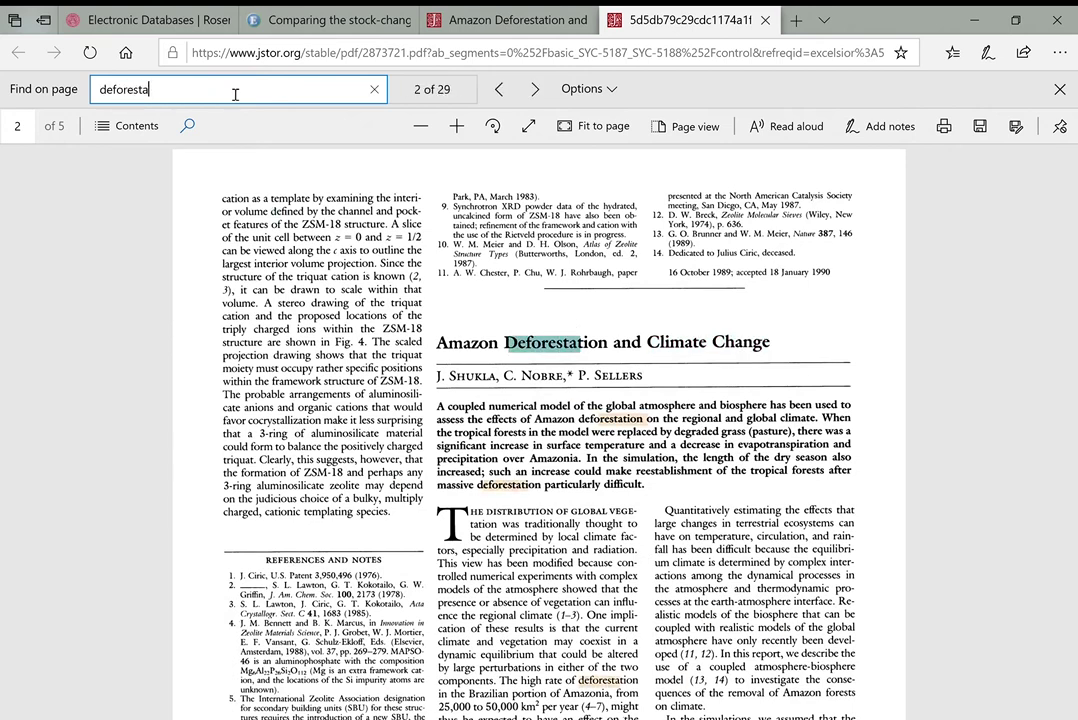
text(tion)
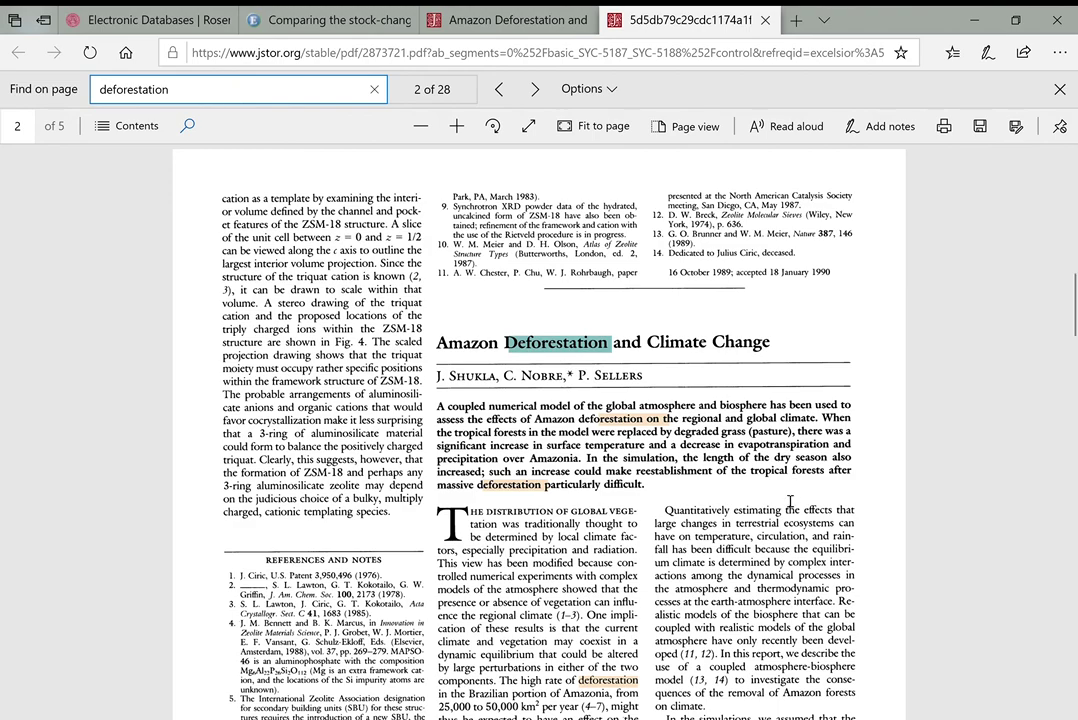
scroll(655, 425, down, 3)
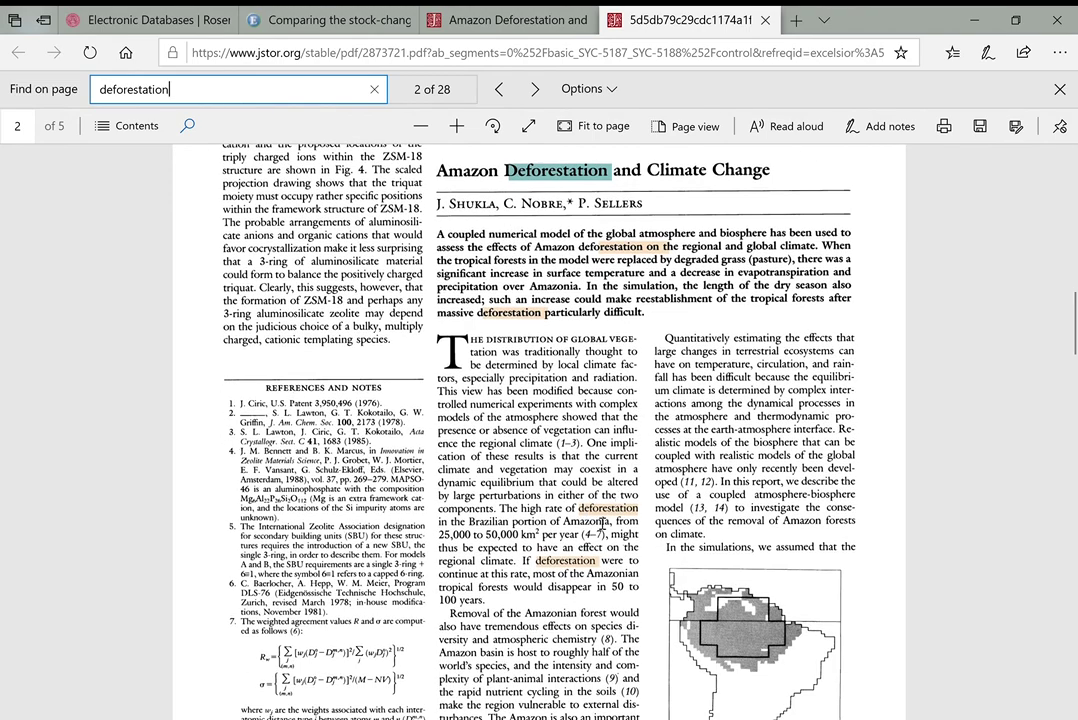
scroll(603, 418, down, 5)
scroll(630, 418, down, 11)
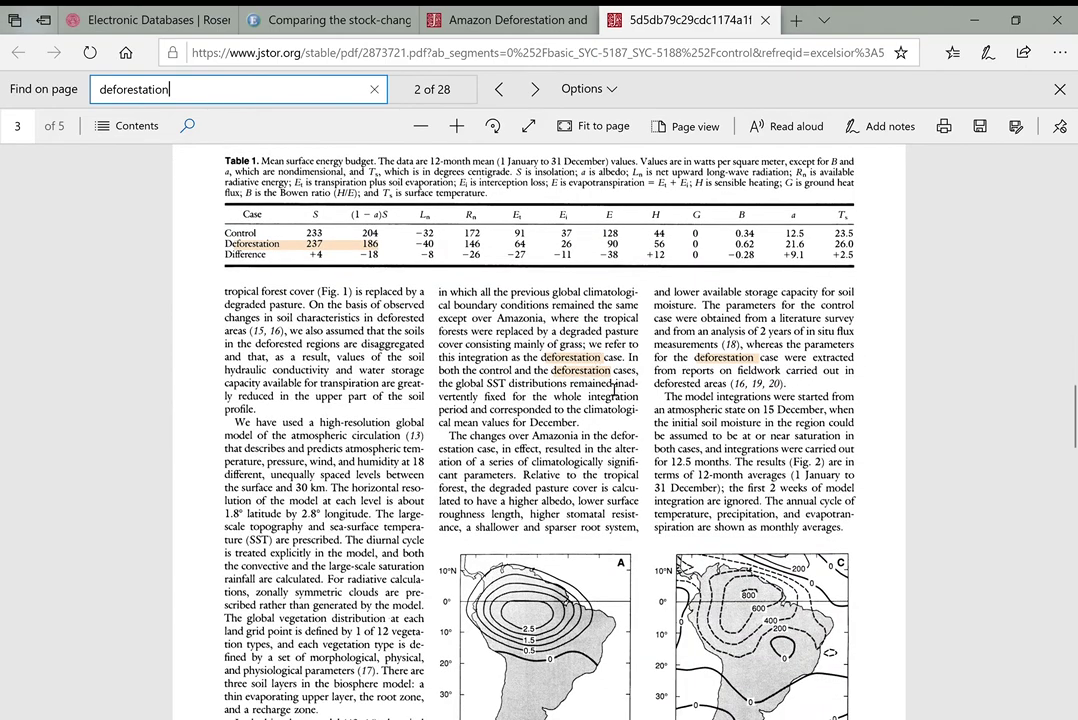
scroll(765, 357, down, 9)
scroll(633, 479, up, 14)
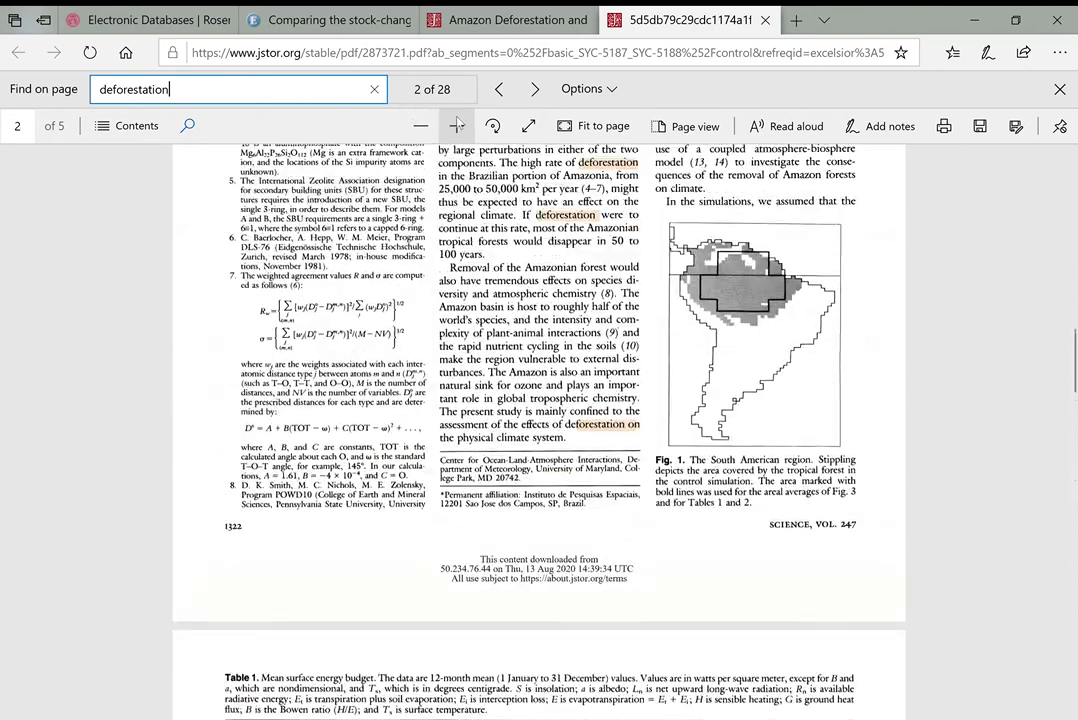
click(535, 90)
click(535, 90)
scroll(546, 373, down, 5)
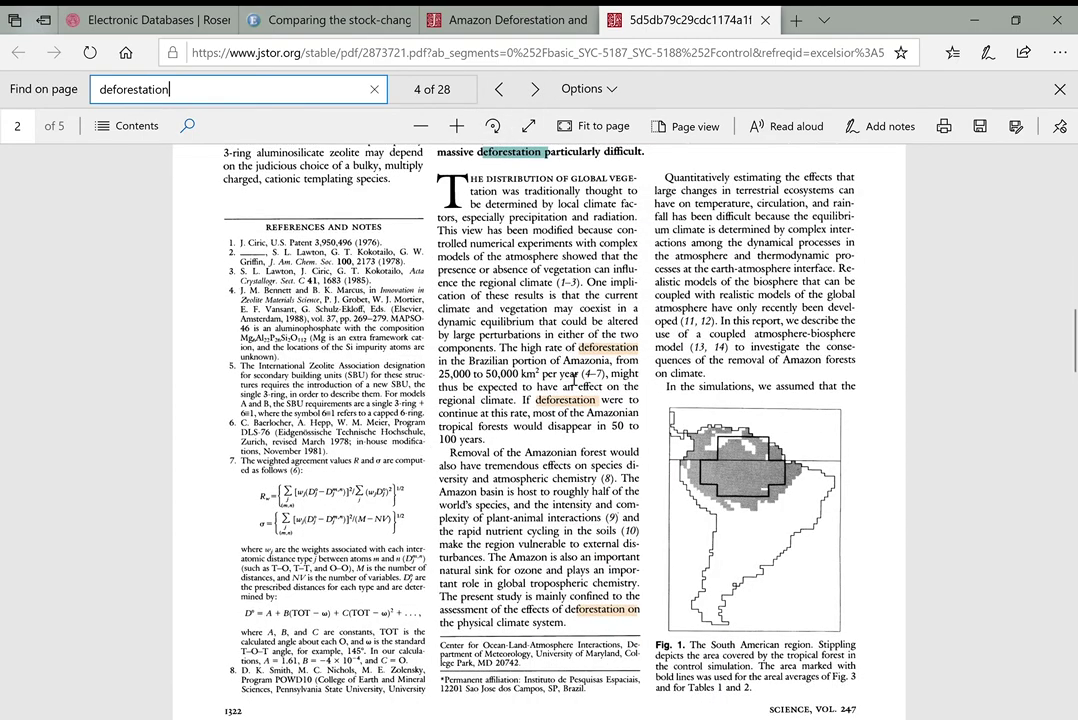
scroll(643, 394, up, 4)
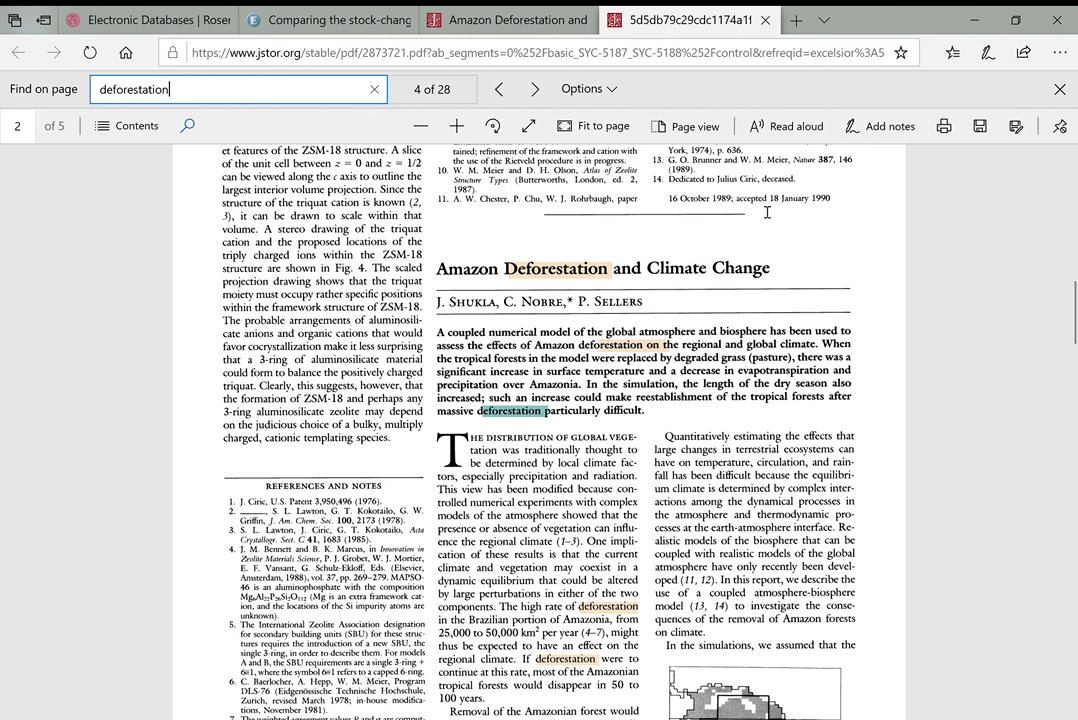
click(440, 14)
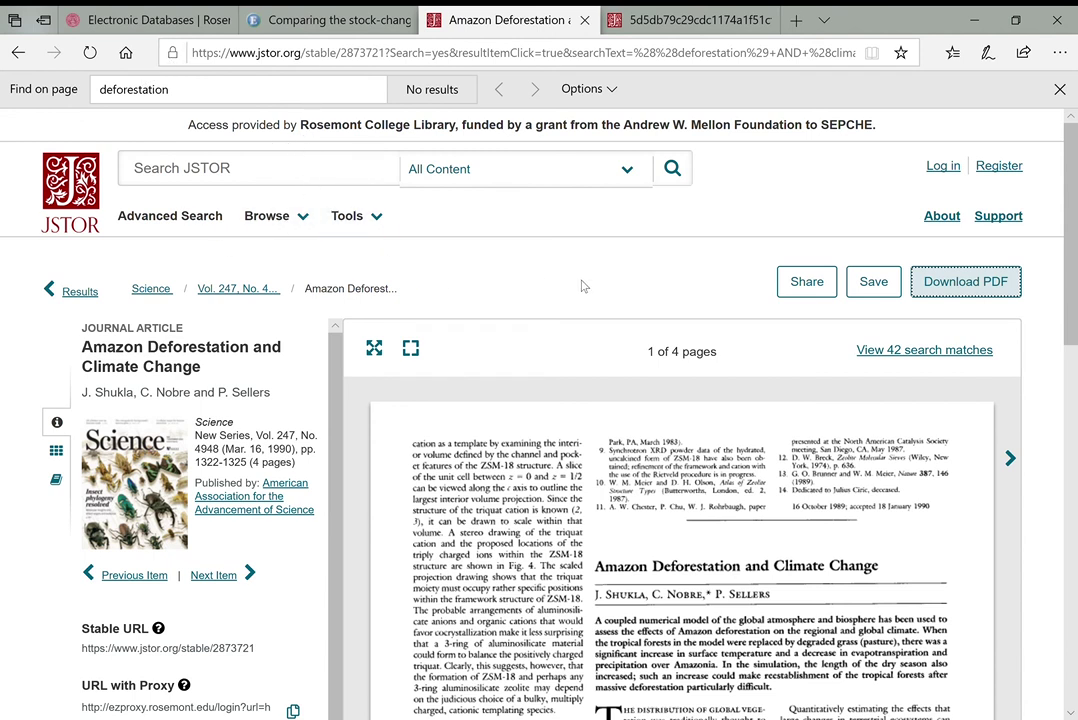
Step: Switch back to the Rosemont College Electronic Databases tab
scroll(555, 235, down, 4)
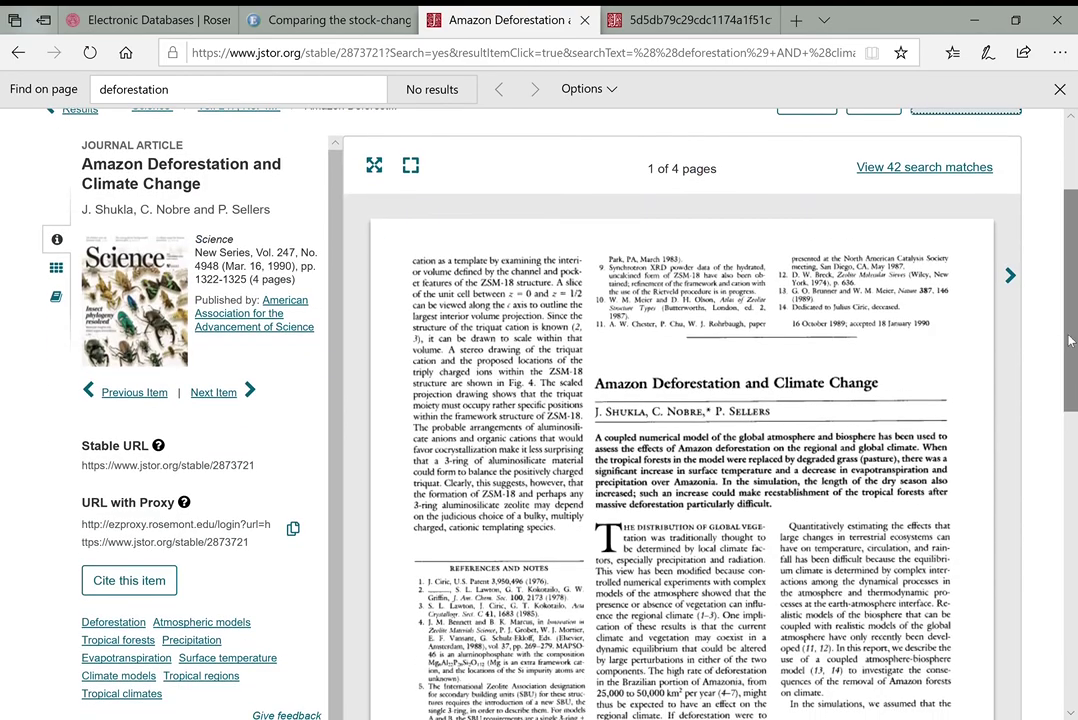
scroll(680, 400, down, 2)
scroll(686, 300, up, 6)
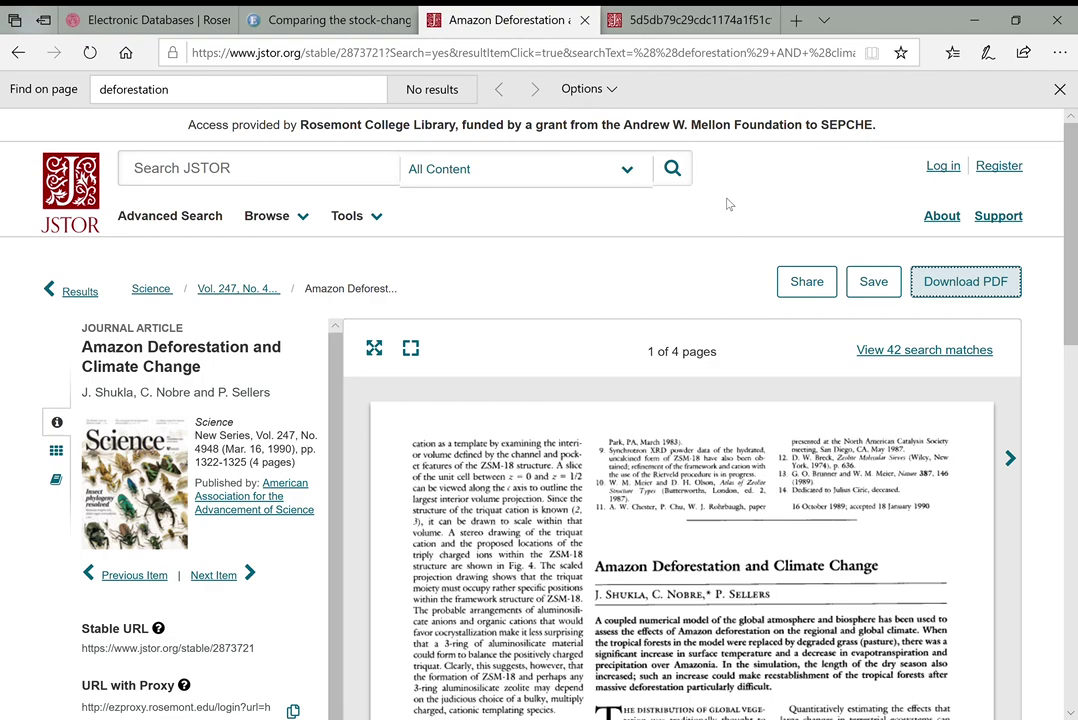
click(180, 20)
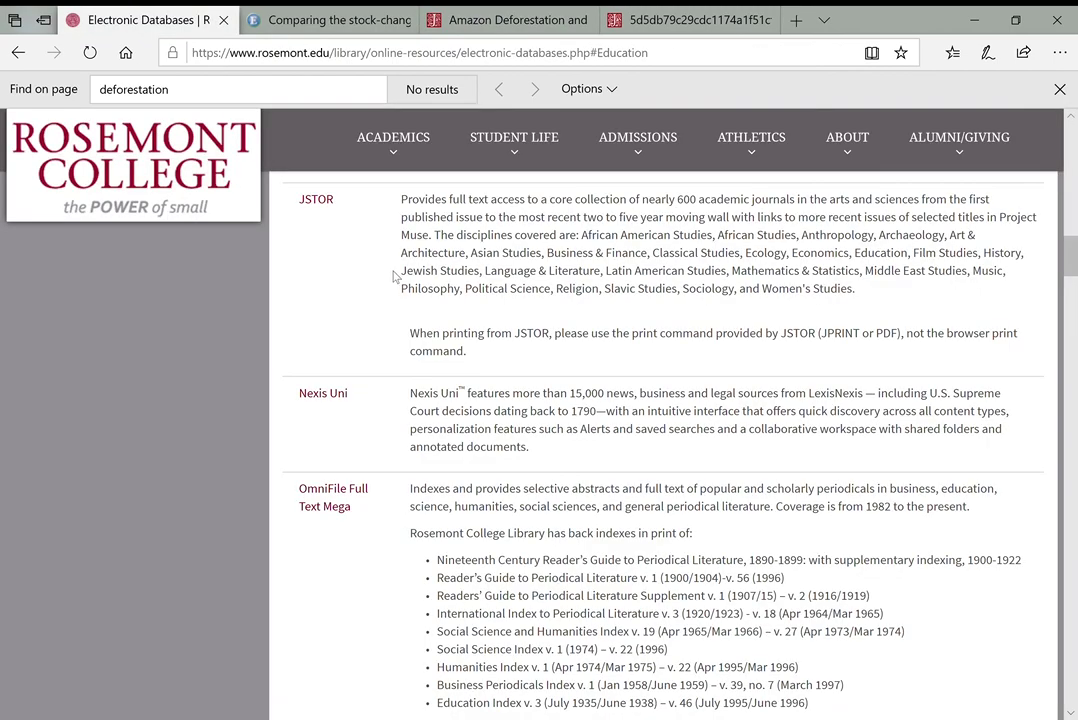
Step: Expand CONTACT US in the library sidebar and open the Ask a Librarian page
scroll(524, 280, up, 15)
scroll(530, 295, up, 3)
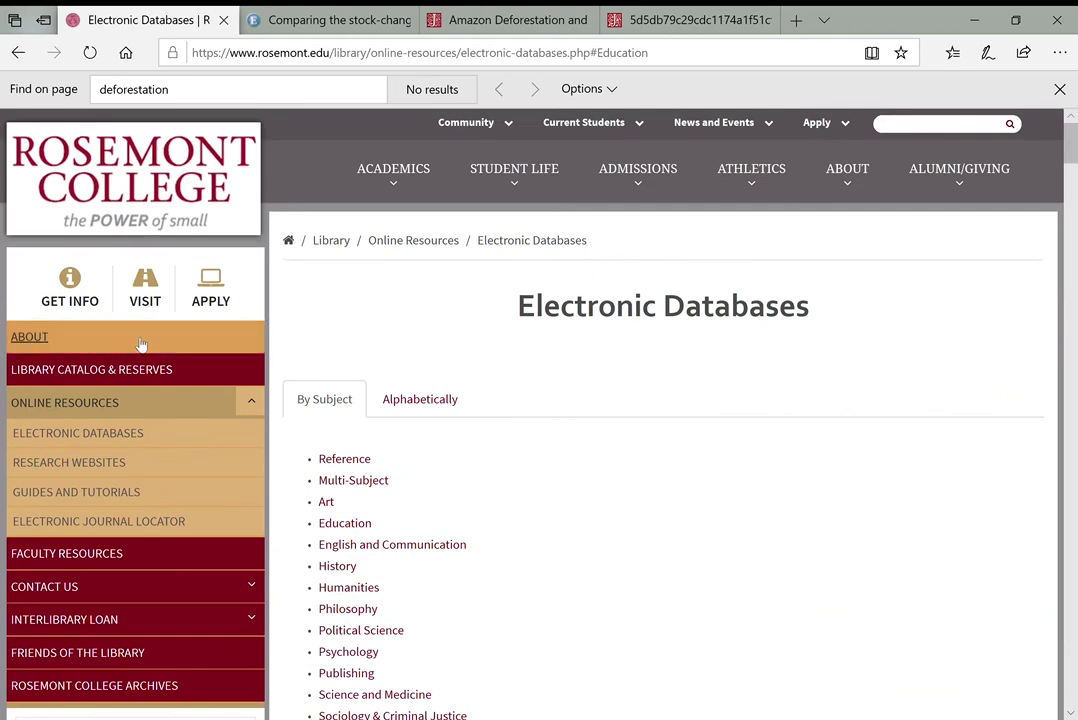
scroll(180, 390, down, 3)
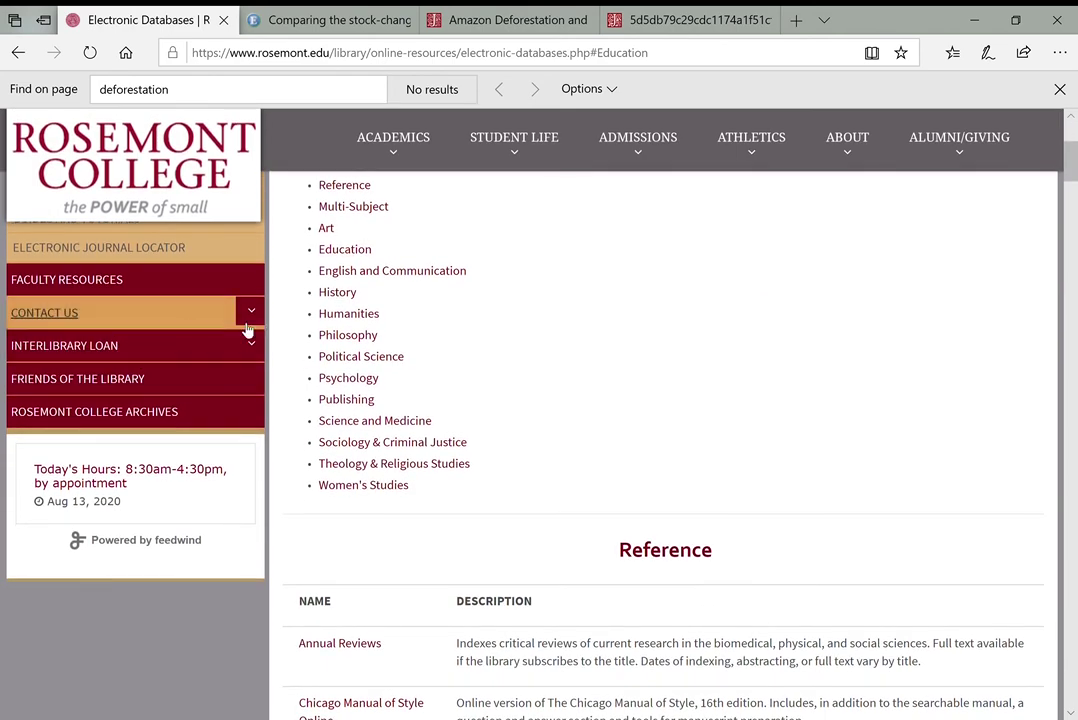
click(255, 322)
scroll(60, 300, up, 1)
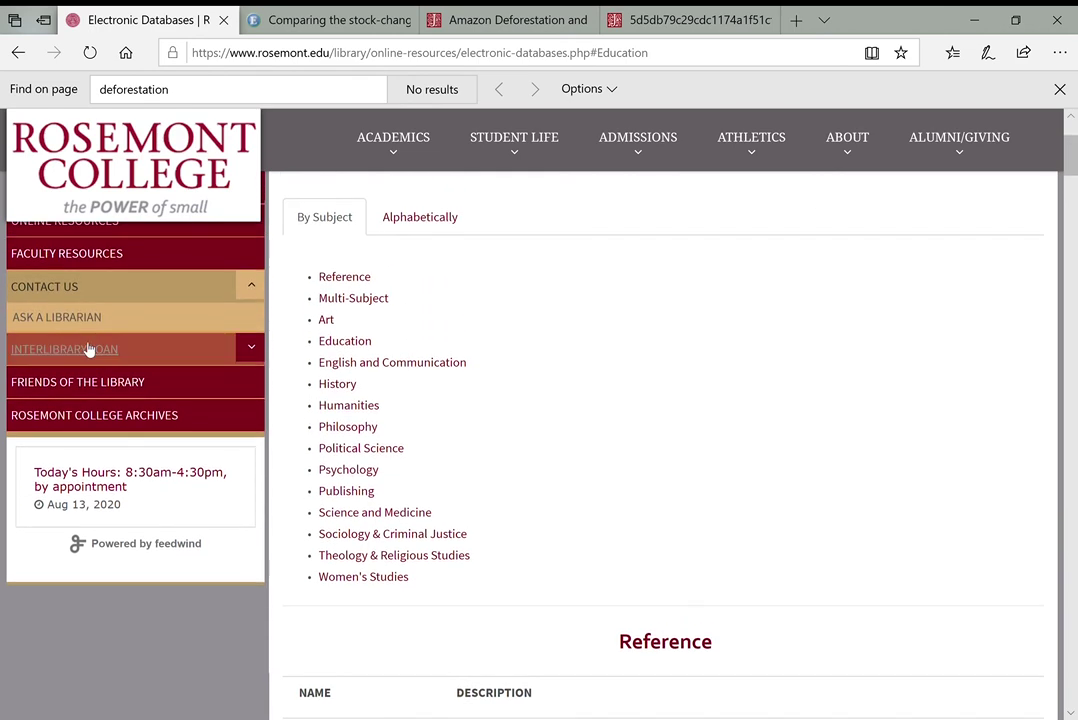
click(71, 324)
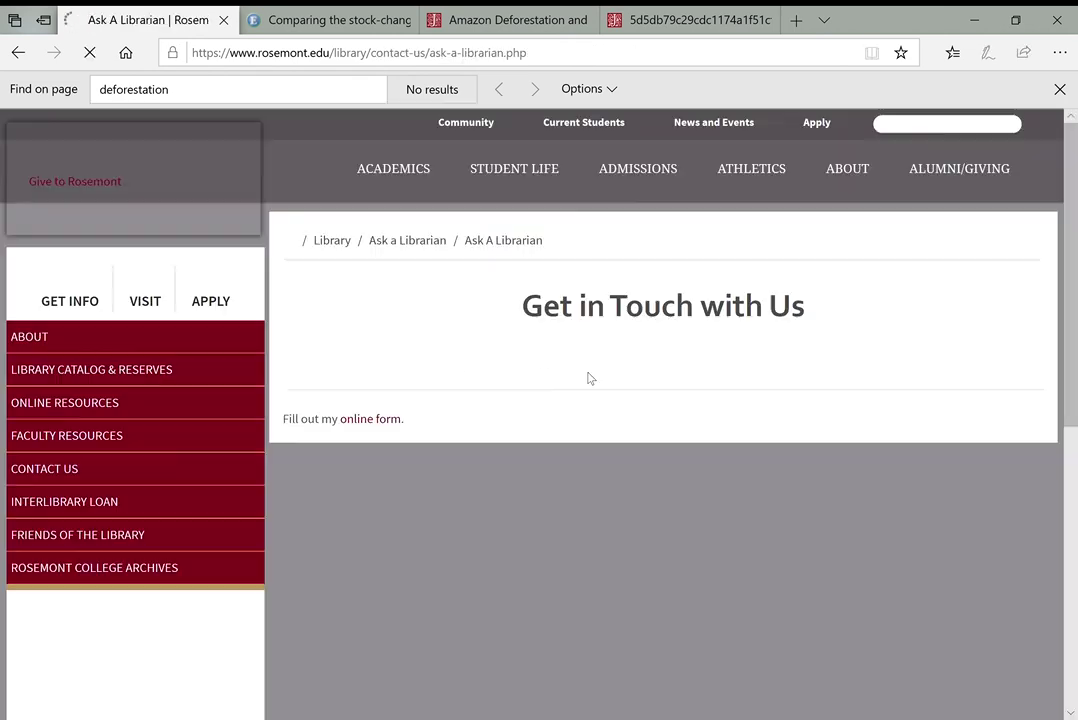